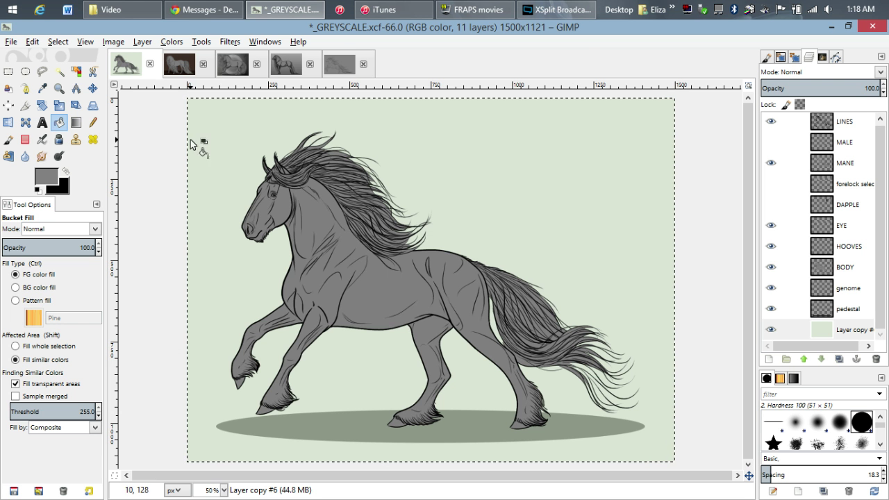
Look through the open greyscale horse images and return to the trotting horse on the green background.
{"action": "left_click", "coordinate": [179, 64]}
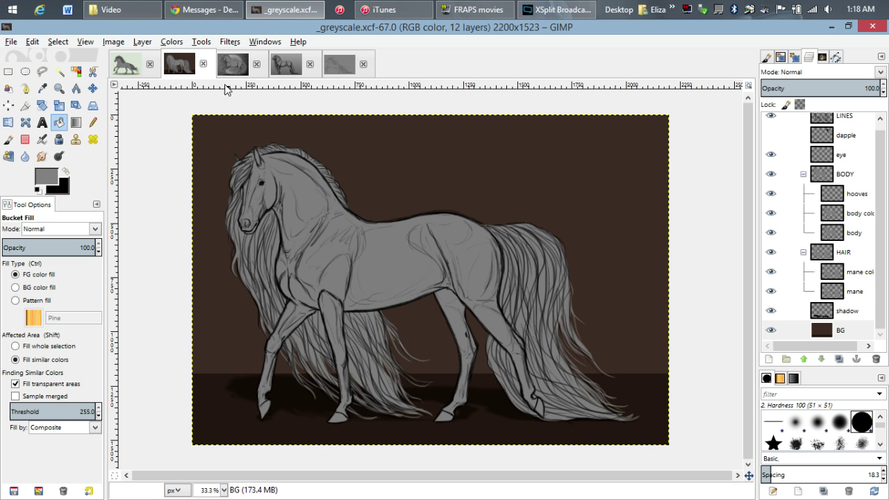
{"action": "left_click", "coordinate": [232, 70]}
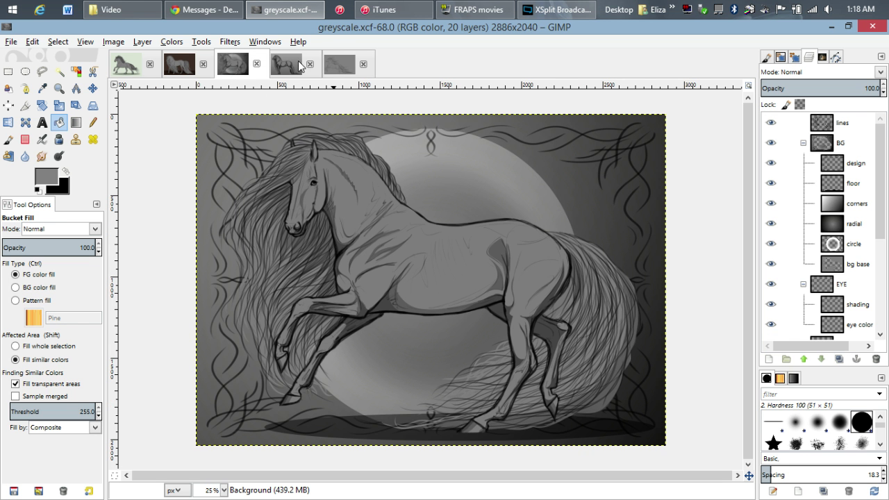
{"action": "left_click", "coordinate": [288, 65]}
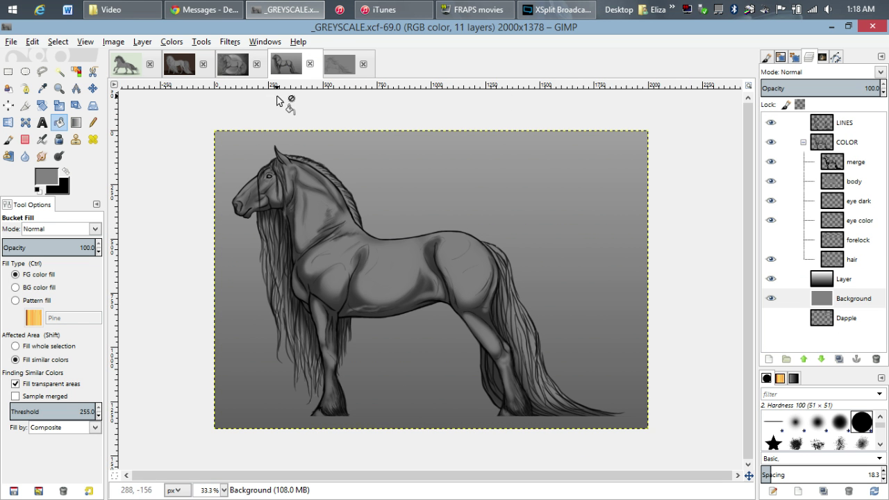
{"action": "left_click", "coordinate": [237, 67]}
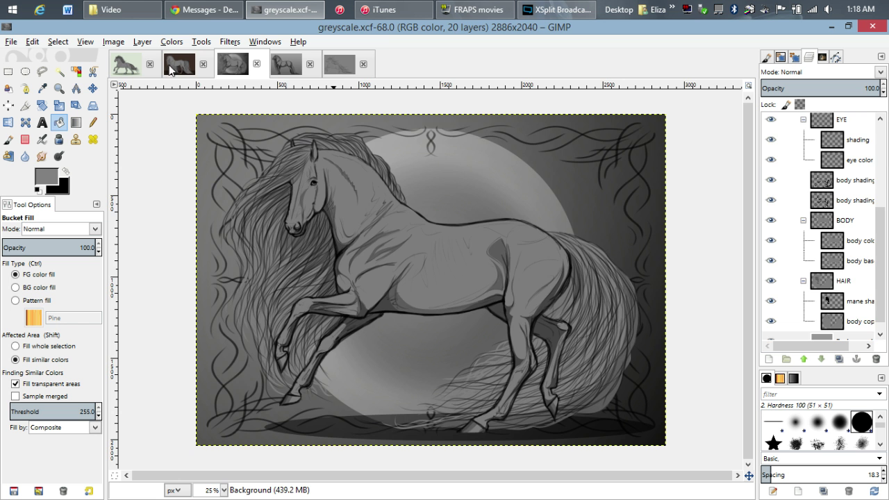
{"action": "left_click", "coordinate": [179, 66]}
{"action": "left_click", "coordinate": [125, 65]}
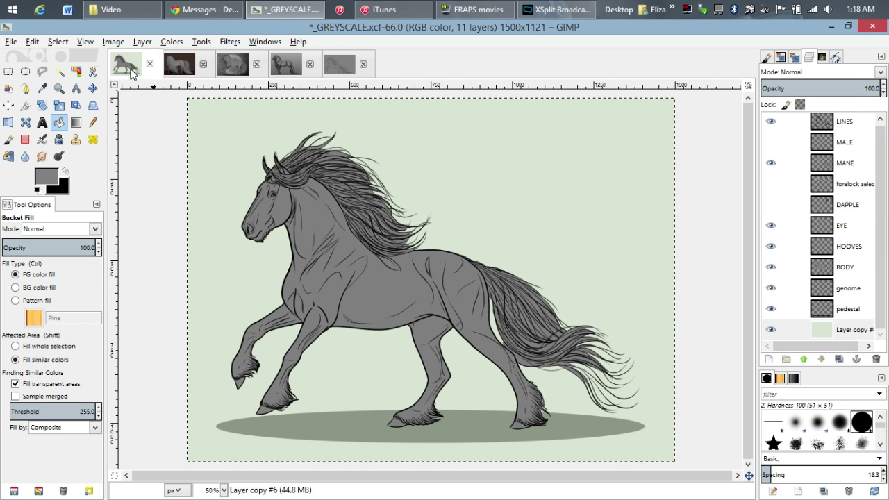
Check what the background, LINES, BODY and MANE layers contain by toggling each one's visibility off and on.
{"action": "left_click", "coordinate": [771, 330]}
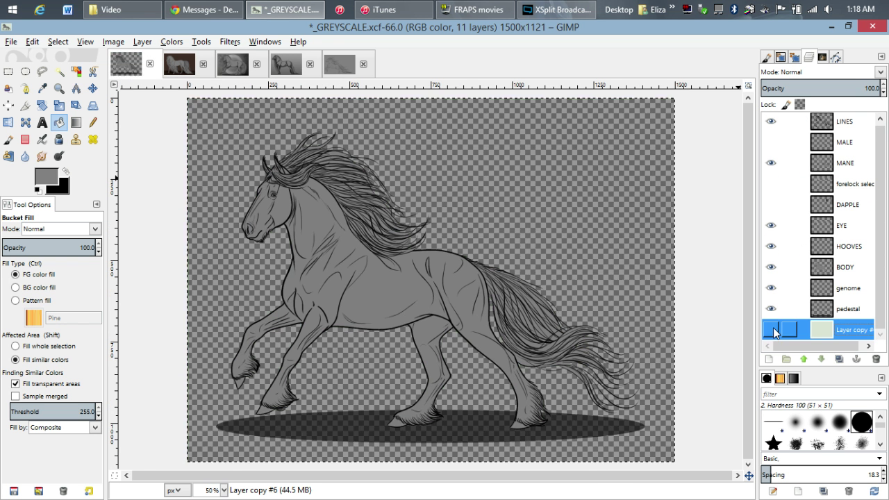
{"action": "left_click", "coordinate": [771, 330]}
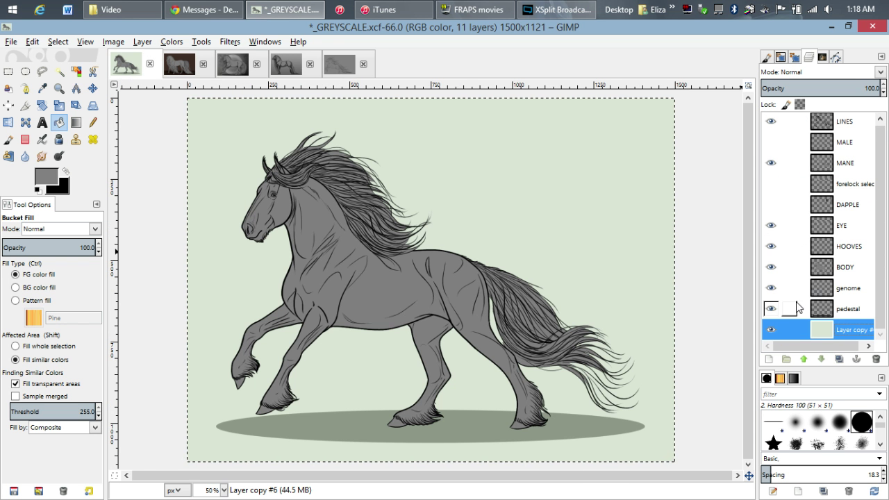
{"action": "left_click", "coordinate": [771, 122]}
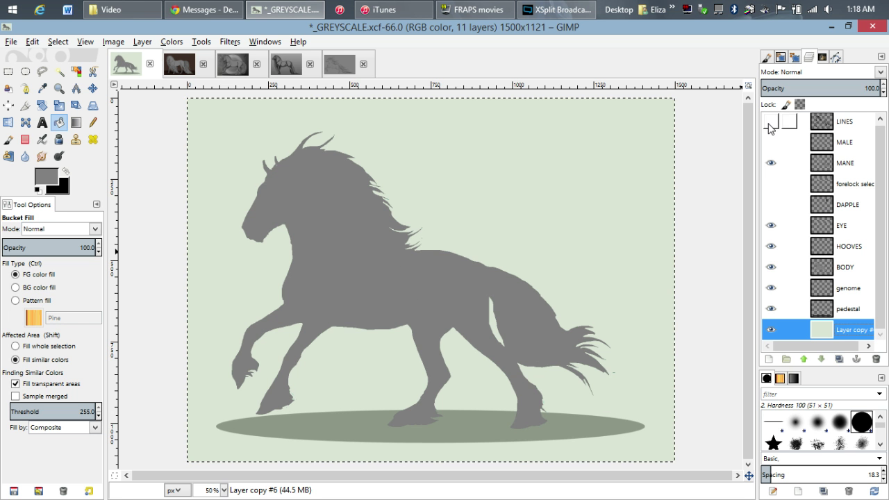
{"action": "left_click", "coordinate": [771, 121]}
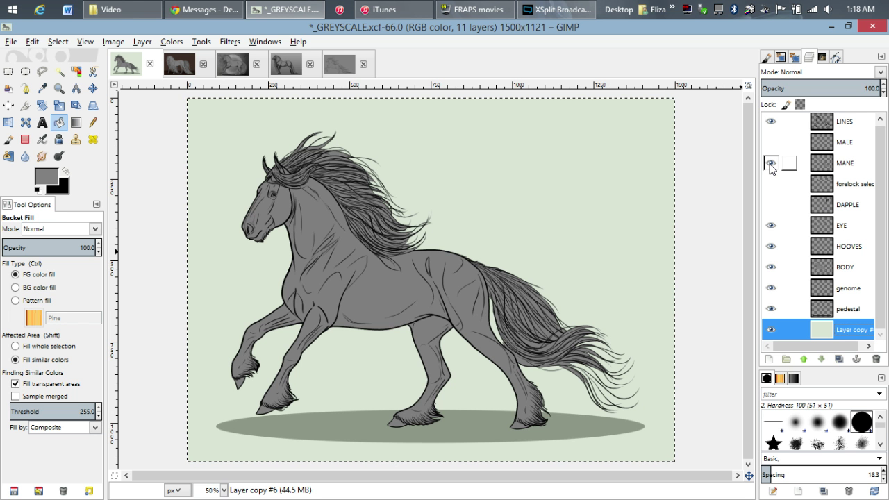
{"action": "left_click", "coordinate": [772, 268]}
{"action": "left_click", "coordinate": [772, 268]}
{"action": "left_click", "coordinate": [777, 169]}
{"action": "left_click", "coordinate": [771, 163]}
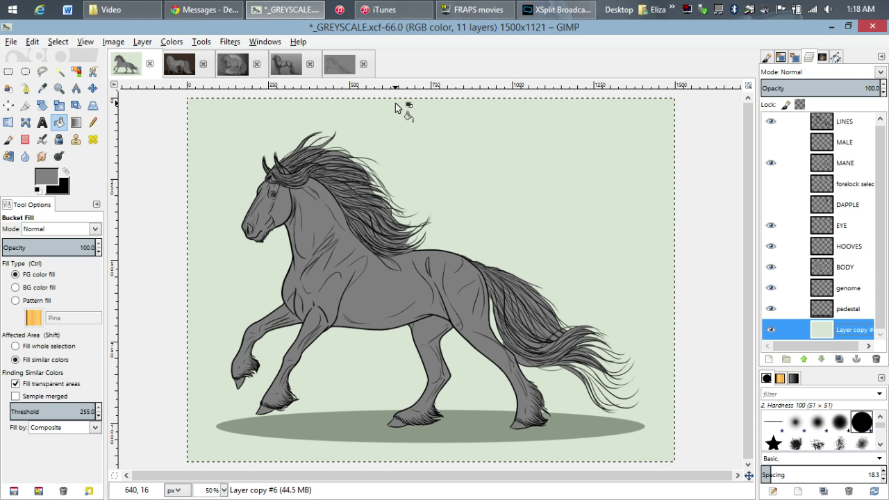
Select the horse's grey body by colour on the BODY layer and hide the selection outline.
{"action": "left_click", "coordinate": [852, 272]}
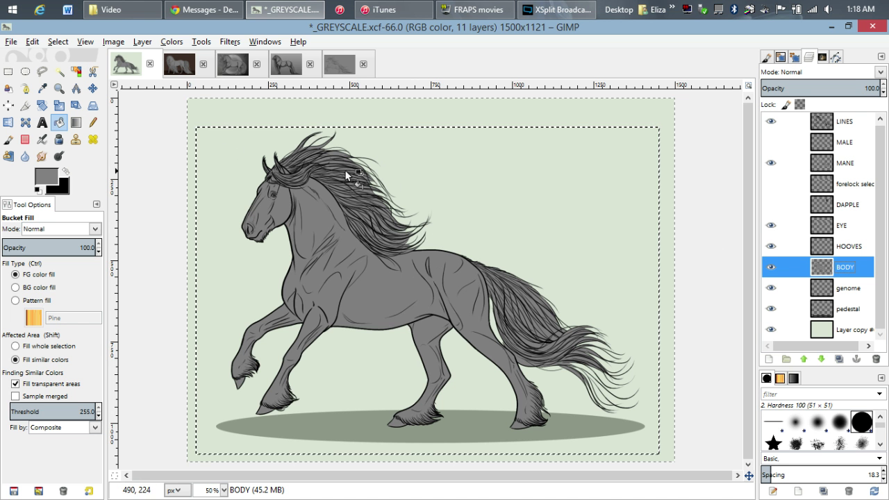
{"action": "left_click", "coordinate": [76, 71]}
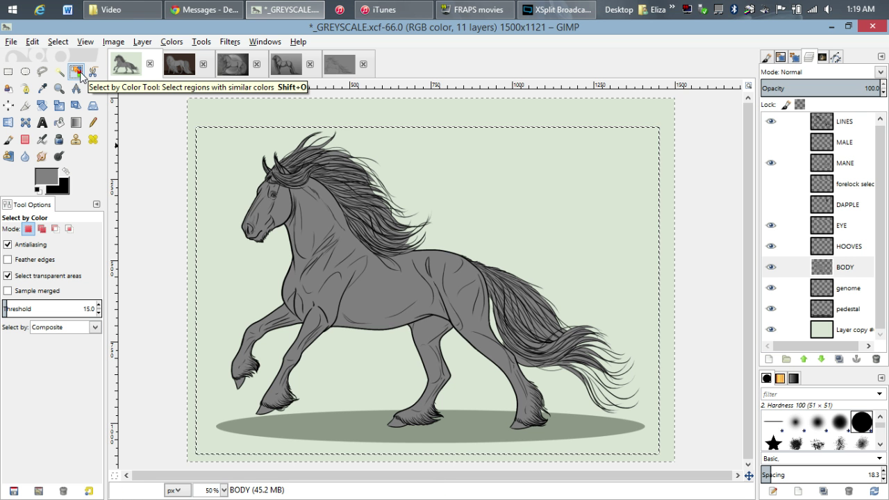
{"action": "left_click", "coordinate": [386, 268]}
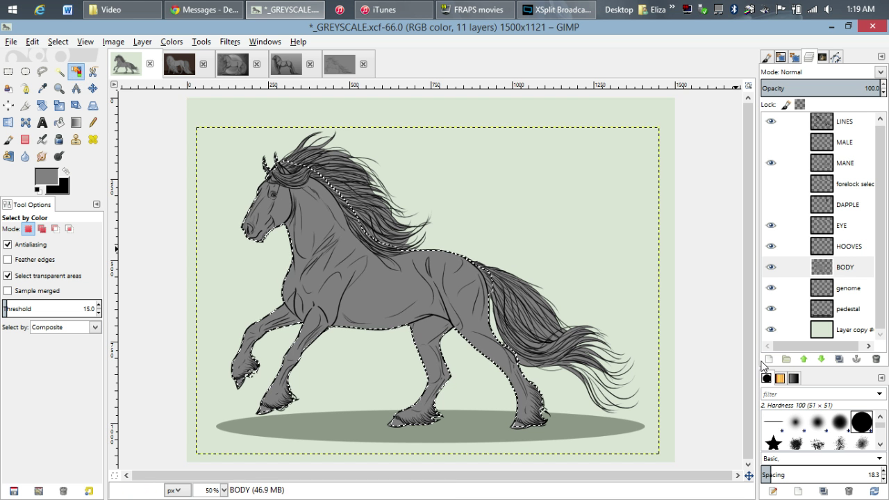
{"action": "left_click", "coordinate": [58, 43]}
{"action": "mouse_move", "coordinate": [30, 40]}
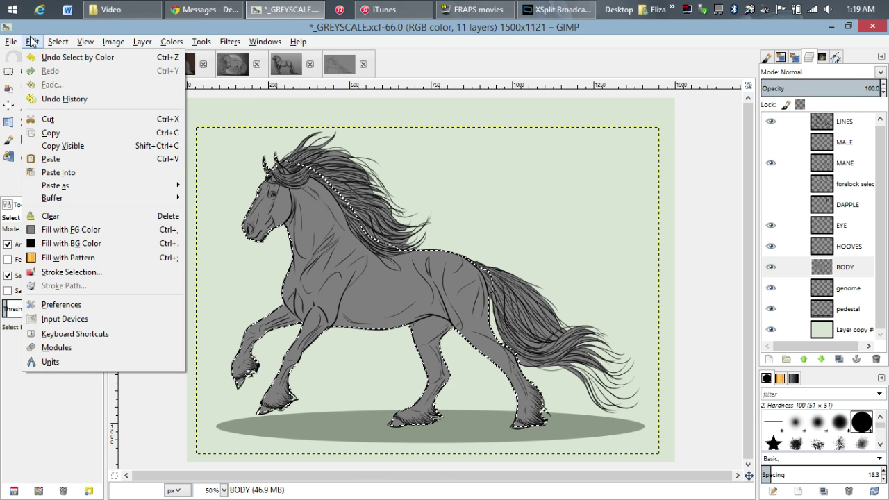
{"action": "mouse_move", "coordinate": [85, 42]}
{"action": "left_click", "coordinate": [108, 174]}
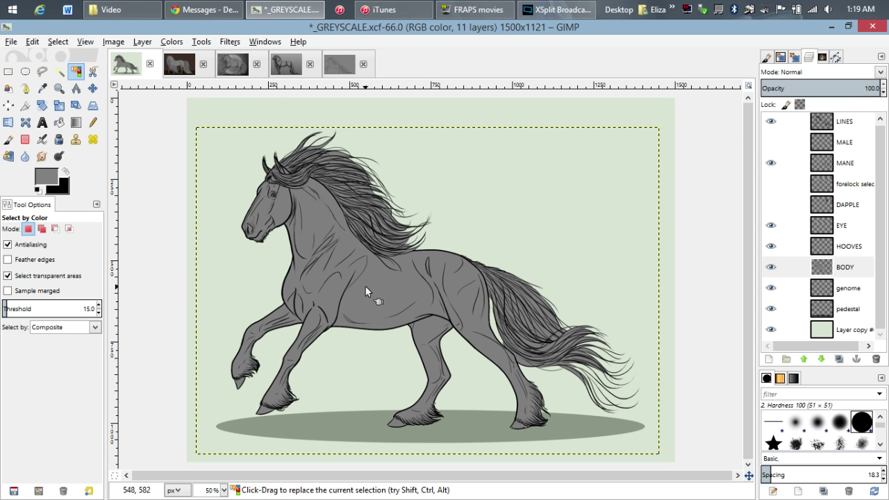
Colorize the selected horse body tan with hue 28, saturation 57 and lightness 35.
{"action": "scroll", "coordinate": [374, 262], "scroll_direction": "up", "scroll_amount": 1, "text": "ctrl"}
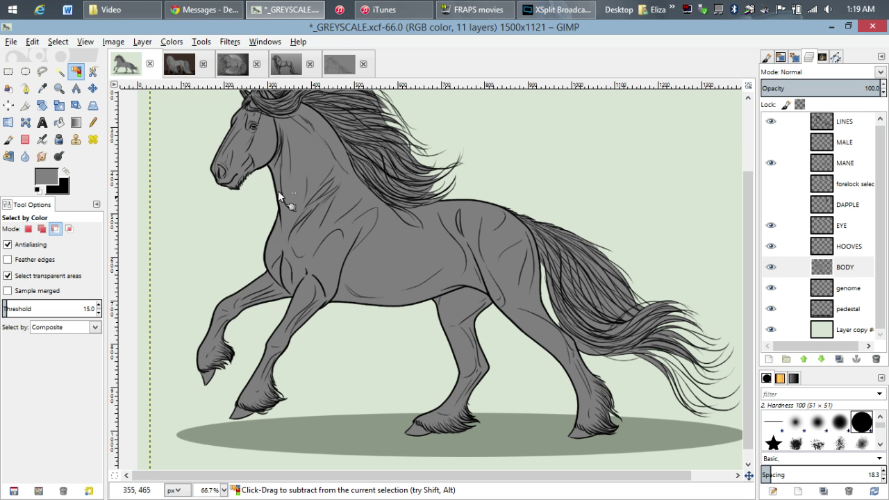
{"action": "left_click", "coordinate": [178, 45]}
{"action": "left_click", "coordinate": [192, 89]}
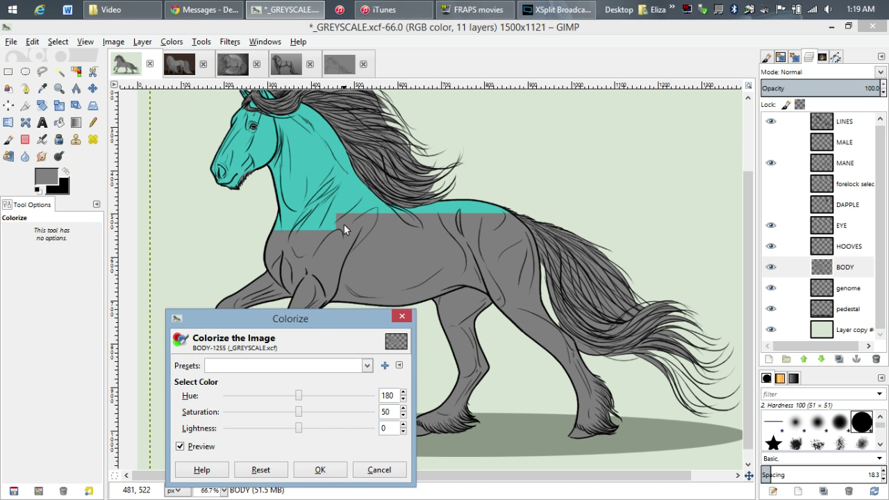
{"action": "left_click_drag", "start_coordinate": [310, 318], "coordinate": [543, 174]}
{"action": "left_click_drag", "start_coordinate": [325, 183], "coordinate": [298, 208]}
{"action": "left_click_drag", "start_coordinate": [534, 252], "coordinate": [472, 259]}
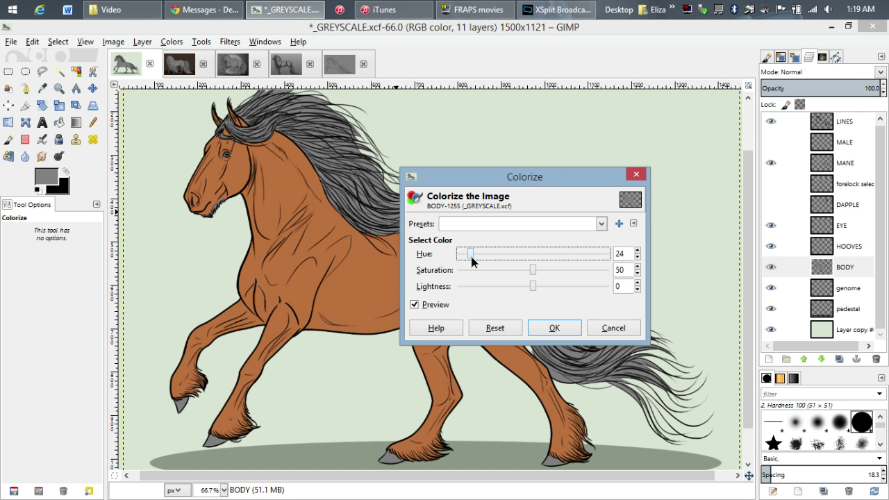
{"action": "left_click_drag", "start_coordinate": [532, 270], "coordinate": [556, 285]}
{"action": "left_click", "coordinate": [516, 272]}
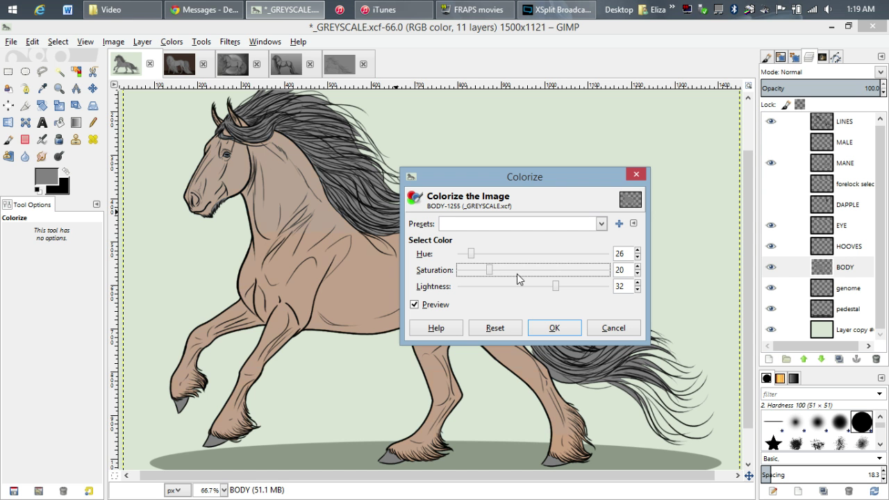
{"action": "left_click_drag", "start_coordinate": [494, 270], "coordinate": [559, 287]}
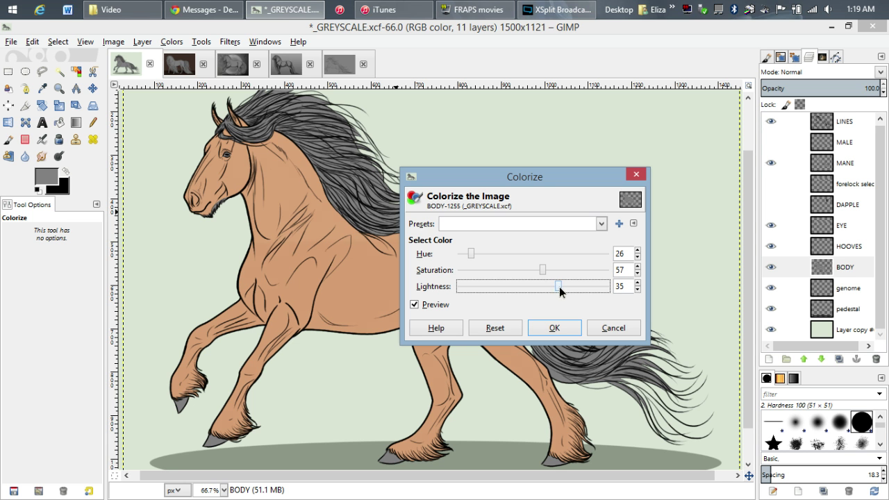
{"action": "left_click", "coordinate": [472, 255]}
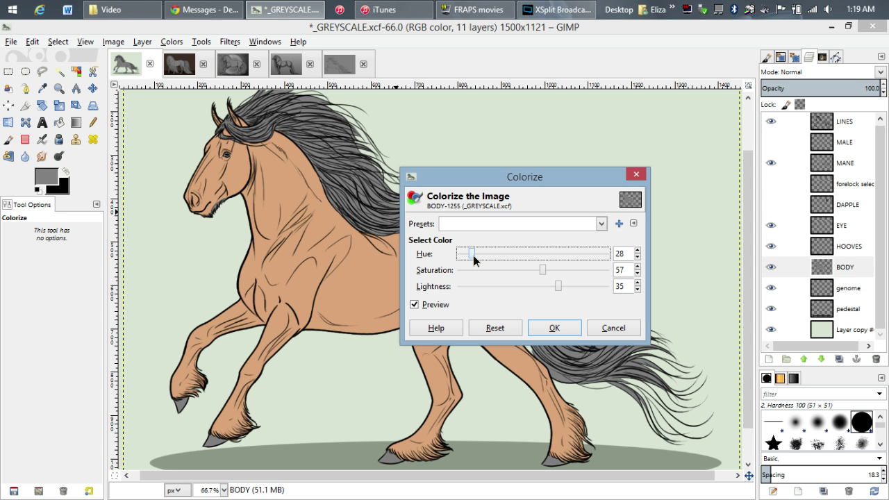
{"action": "left_click", "coordinate": [560, 327]}
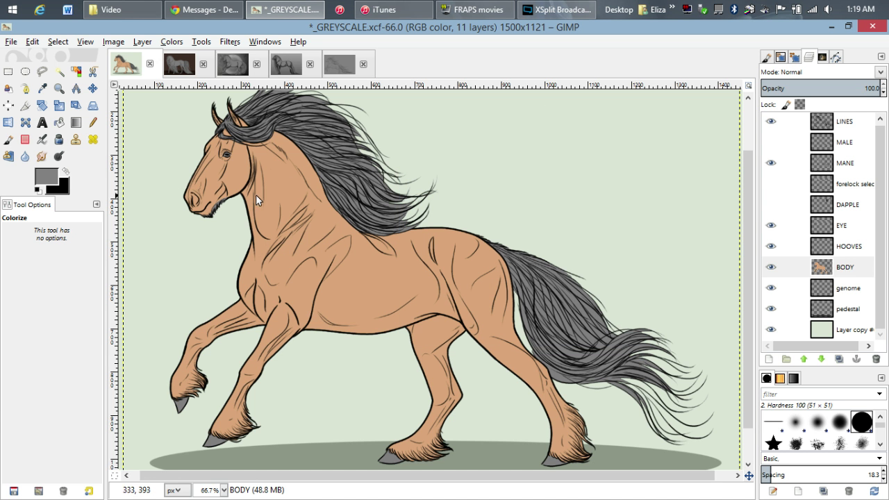
Set up a black Paintbrush with the 2. Hardness 025 copy brush, opacity 22.9 and size 380.79.
{"action": "left_click", "coordinate": [8, 139]}
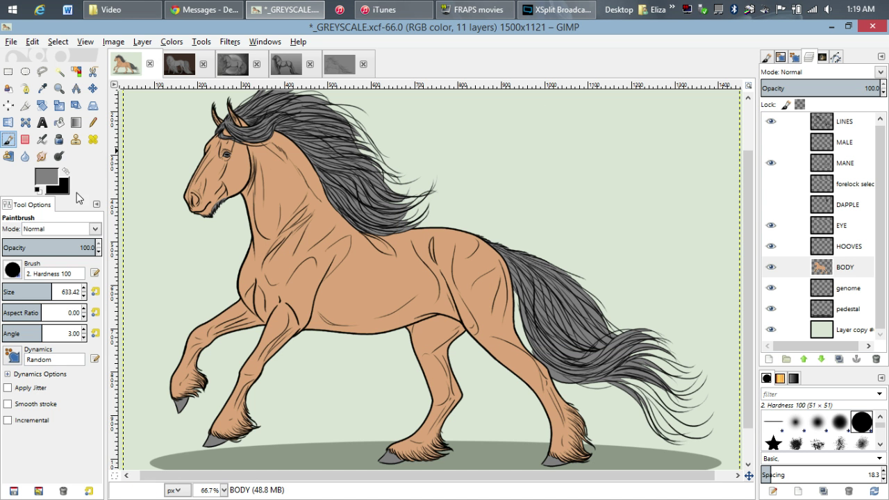
{"action": "left_click", "coordinate": [39, 187]}
{"action": "left_click", "coordinate": [15, 278]}
{"action": "left_click", "coordinate": [27, 285]}
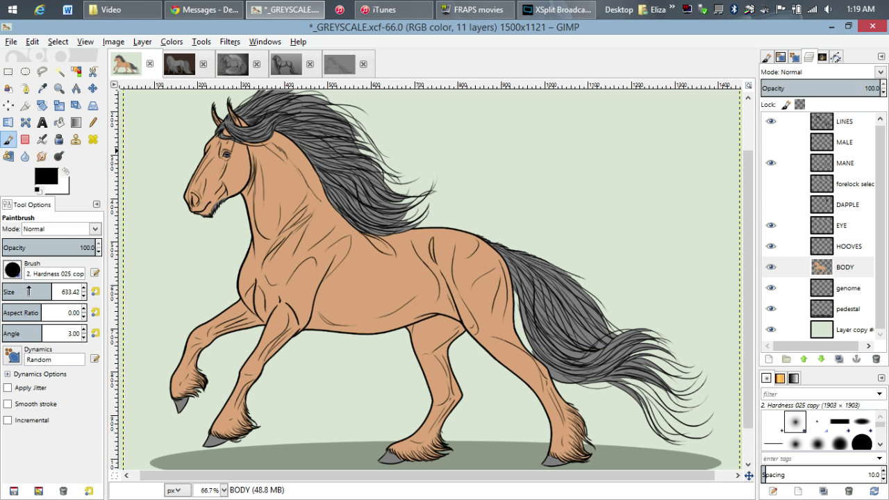
{"action": "left_click", "coordinate": [23, 249]}
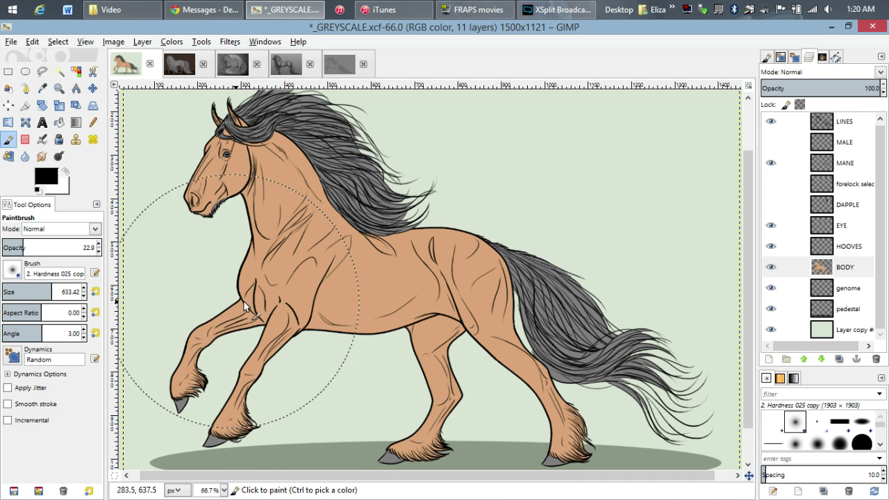
{"action": "scroll", "coordinate": [242, 298], "scroll_direction": "up", "scroll_amount": 3, "text": "ctrl"}
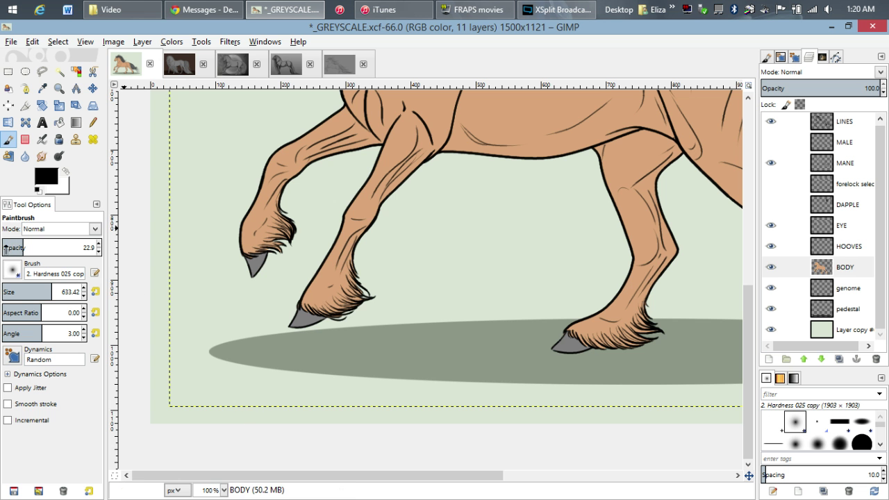
{"action": "left_click", "coordinate": [38, 292]}
{"action": "left_click", "coordinate": [31, 291]}
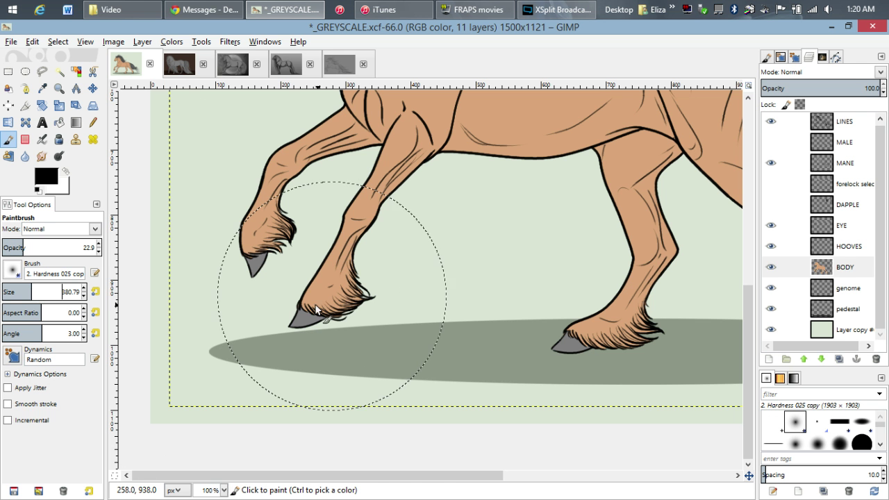
Paint both front legs black from the feathering upward, fading softly into the tan above the knees.
{"action": "mouse_move", "coordinate": [308, 286]}
{"action": "left_mouse_down"}
{"action": "mouse_move", "coordinate": [260, 200]}
{"action": "mouse_move", "coordinate": [337, 222]}
{"action": "mouse_move", "coordinate": [379, 299]}
{"action": "mouse_move", "coordinate": [254, 185]}
{"action": "mouse_move", "coordinate": [356, 259]}
{"action": "mouse_move", "coordinate": [260, 173]}
{"action": "mouse_move", "coordinate": [255, 237]}
{"action": "mouse_move", "coordinate": [291, 292]}
{"action": "mouse_move", "coordinate": [264, 248]}
{"action": "mouse_move", "coordinate": [290, 333]}
{"action": "mouse_move", "coordinate": [222, 234]}
{"action": "left_mouse_up"}
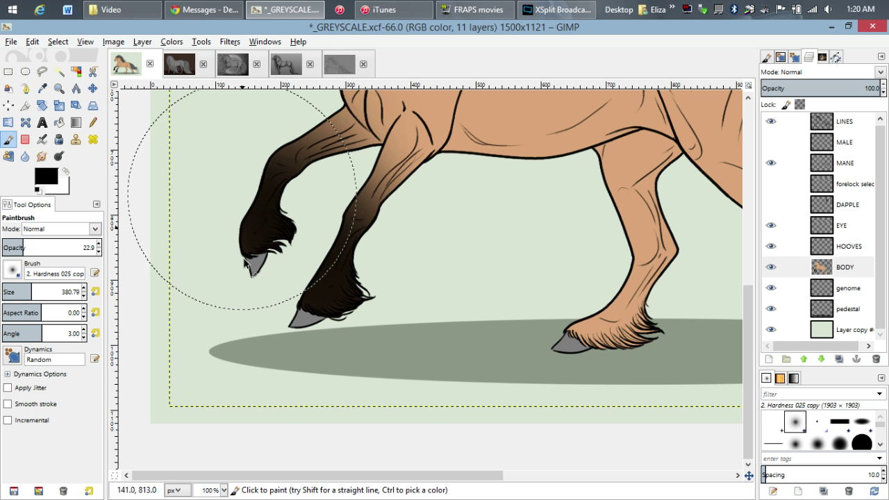
{"action": "scroll", "coordinate": [393, 369], "scroll_direction": "up", "scroll_amount": 1}
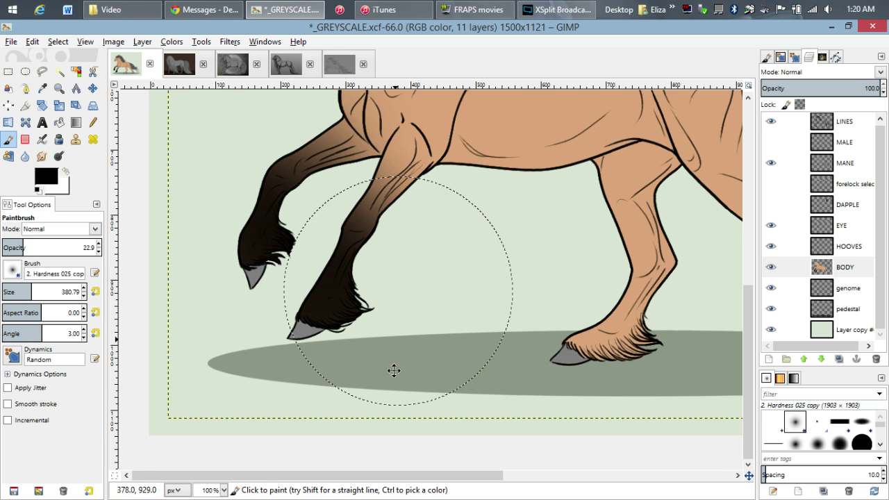
{"action": "scroll", "coordinate": [361, 341], "scroll_direction": "up", "scroll_amount": 2}
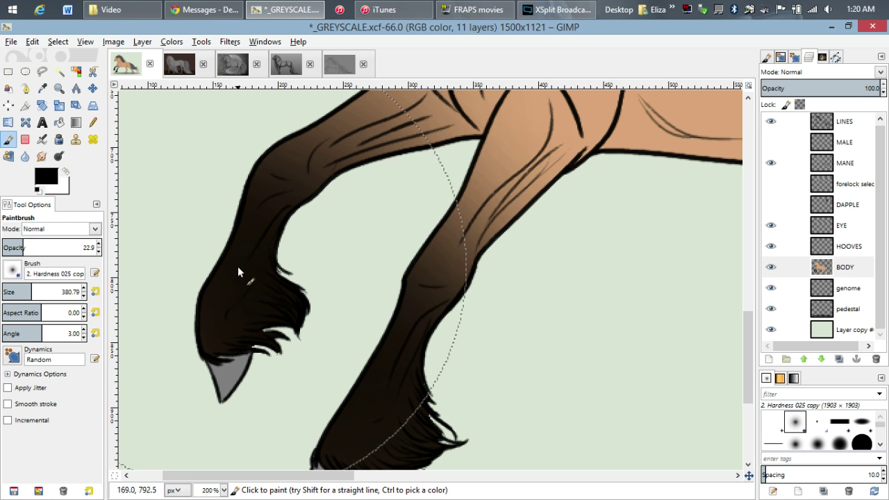
{"action": "scroll", "coordinate": [321, 312], "scroll_direction": "down", "scroll_amount": 1}
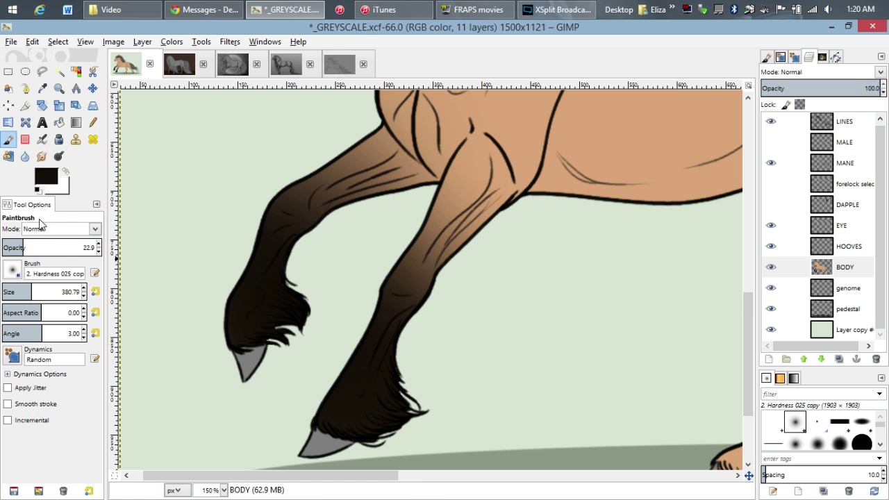
Paint both hind legs with the near-black leg colour at opacity 41, fading softly into the tan above the hocks.
{"action": "left_click_drag", "start_coordinate": [50, 248], "coordinate": [72, 248]}
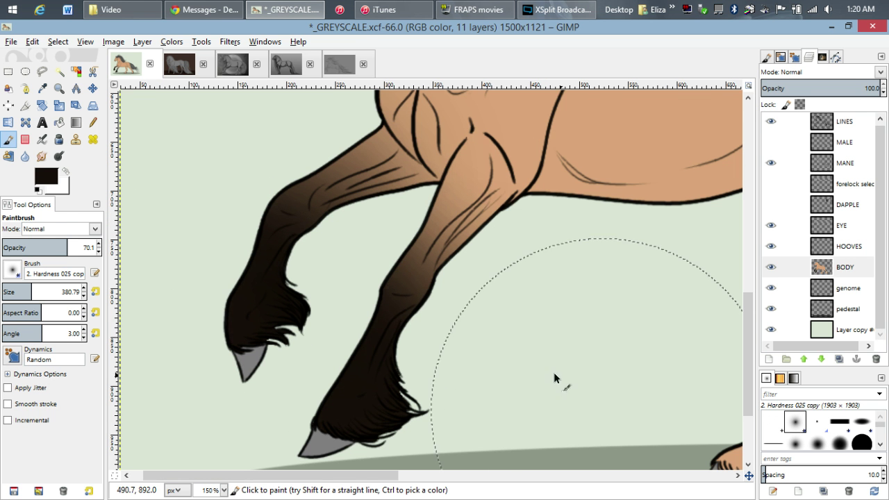
{"action": "left_click_drag", "start_coordinate": [560, 379], "coordinate": [118, 277]}
{"action": "left_click", "coordinate": [39, 248]}
{"action": "left_click_drag", "start_coordinate": [381, 399], "coordinate": [464, 336]}
{"action": "key", "text": "space"}
{"action": "mouse_move", "coordinate": [611, 223]}
{"action": "left_mouse_down"}
{"action": "mouse_move", "coordinate": [660, 327]}
{"action": "mouse_move", "coordinate": [638, 409]}
{"action": "mouse_move", "coordinate": [621, 214]}
{"action": "mouse_move", "coordinate": [681, 356]}
{"action": "mouse_move", "coordinate": [275, 370]}
{"action": "mouse_move", "coordinate": [402, 227]}
{"action": "mouse_move", "coordinate": [389, 188]}
{"action": "mouse_move", "coordinate": [324, 355]}
{"action": "mouse_move", "coordinate": [608, 405]}
{"action": "mouse_move", "coordinate": [669, 347]}
{"action": "mouse_move", "coordinate": [574, 232]}
{"action": "mouse_move", "coordinate": [606, 289]}
{"action": "left_mouse_up"}
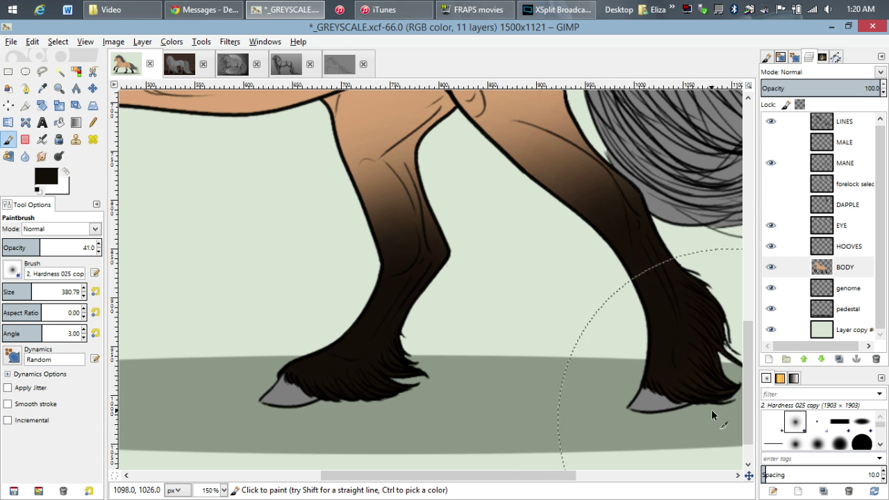
{"action": "scroll", "coordinate": [667, 366], "scroll_direction": "down", "scroll_amount": 3}
{"action": "scroll", "coordinate": [375, 336], "scroll_direction": "up", "scroll_amount": 1}
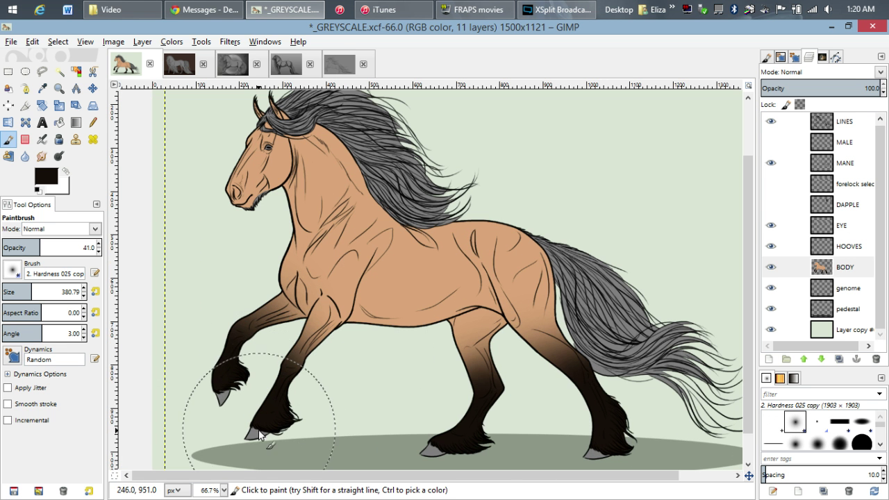
{"action": "scroll", "coordinate": [655, 268], "scroll_direction": "down", "scroll_amount": 1}
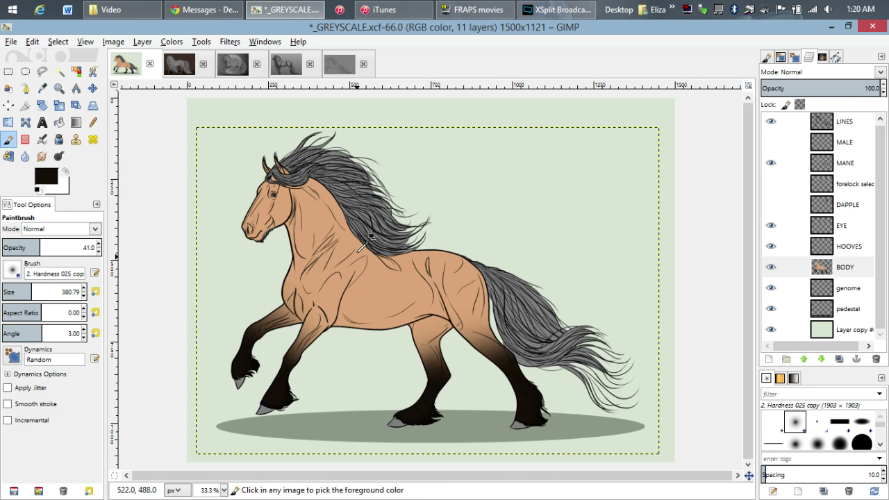
Reduce the paintbrush size to 83.56 and paint soft near-black shading over the horse's nose, lips and chin.
{"action": "scroll", "coordinate": [193, 165], "scroll_direction": "up", "scroll_amount": 2}
{"action": "scroll", "coordinate": [193, 164], "scroll_direction": "up", "scroll_amount": 3}
{"action": "left_click", "coordinate": [8, 292]}
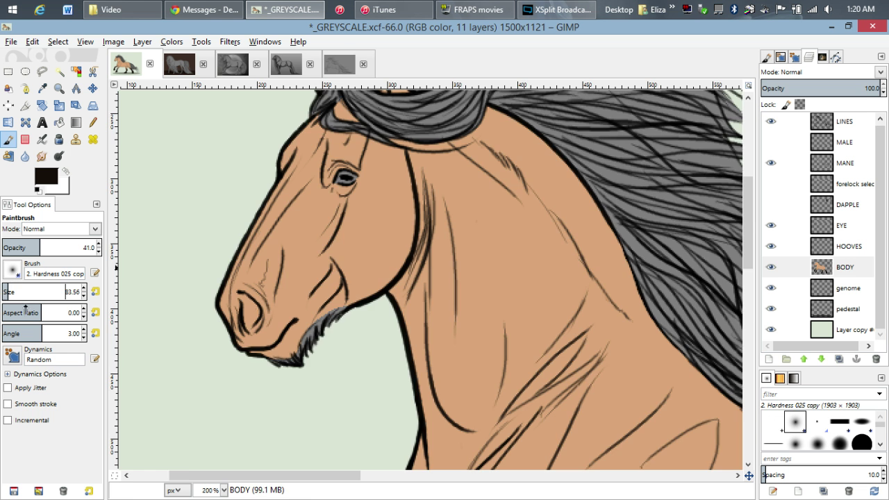
{"action": "scroll", "coordinate": [247, 340], "scroll_direction": "up", "scroll_amount": 2}
{"action": "mouse_move", "coordinate": [204, 280]}
{"action": "left_mouse_down"}
{"action": "mouse_move", "coordinate": [290, 360]}
{"action": "mouse_move", "coordinate": [289, 208]}
{"action": "mouse_move", "coordinate": [334, 224]}
{"action": "mouse_move", "coordinate": [201, 217]}
{"action": "mouse_move", "coordinate": [245, 304]}
{"action": "mouse_move", "coordinate": [325, 357]}
{"action": "mouse_move", "coordinate": [331, 336]}
{"action": "mouse_move", "coordinate": [264, 261]}
{"action": "mouse_move", "coordinate": [311, 206]}
{"action": "mouse_move", "coordinate": [210, 309]}
{"action": "left_mouse_up"}
Paint a soft near-black shadow around the horse's eye with the same brush.
{"action": "scroll", "coordinate": [547, 333], "scroll_direction": "up", "scroll_amount": 2}
{"action": "scroll", "coordinate": [547, 333], "scroll_direction": "up", "scroll_amount": 4}
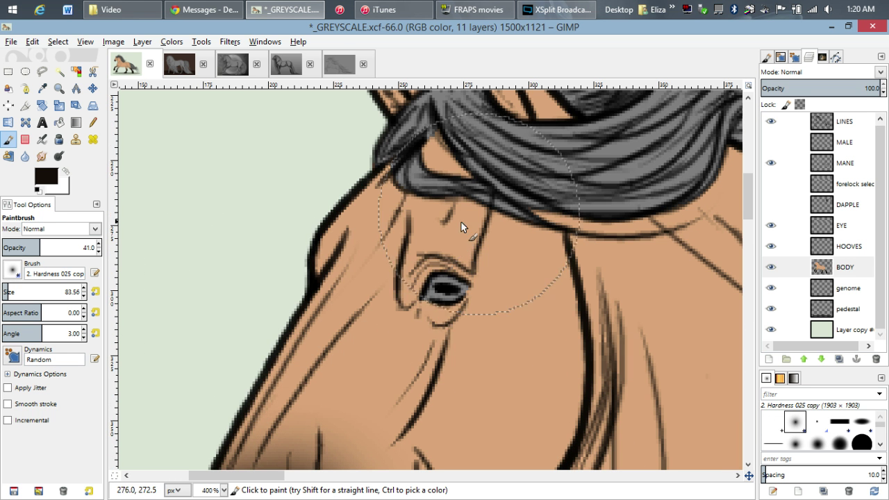
{"action": "mouse_move", "coordinate": [448, 292]}
{"action": "left_mouse_down"}
{"action": "mouse_move", "coordinate": [486, 296]}
{"action": "mouse_move", "coordinate": [465, 287]}
{"action": "mouse_move", "coordinate": [452, 291]}
{"action": "mouse_move", "coordinate": [454, 306]}
{"action": "mouse_move", "coordinate": [524, 280]}
{"action": "left_mouse_up"}
{"action": "scroll", "coordinate": [535, 243], "scroll_direction": "down", "scroll_amount": 6}
{"action": "scroll", "coordinate": [527, 237], "scroll_direction": "down", "scroll_amount": 1}
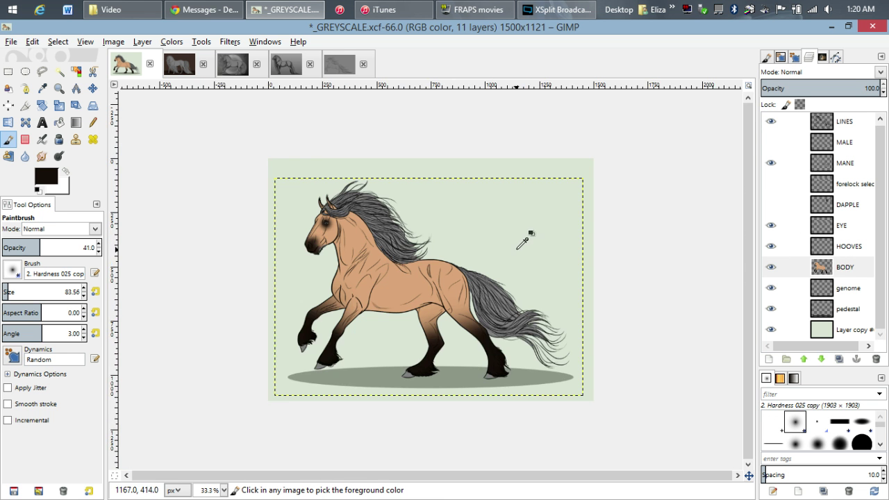
{"action": "scroll", "coordinate": [420, 288], "scroll_direction": "up", "scroll_amount": 2}
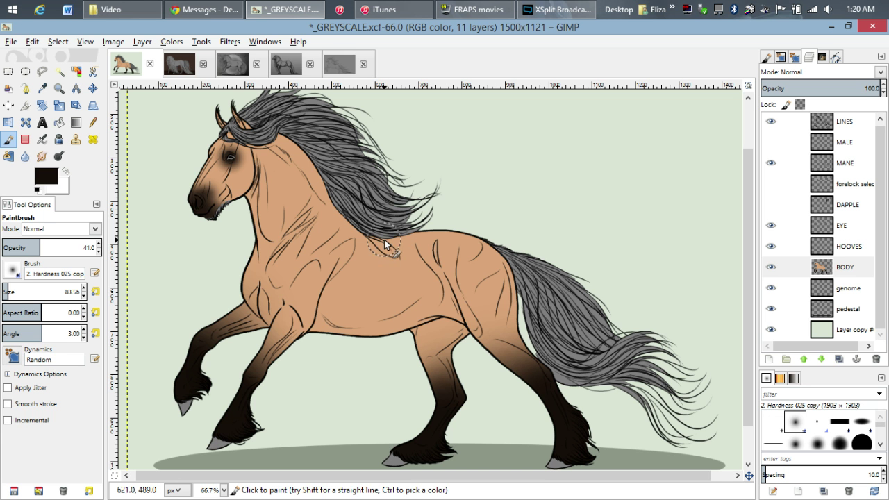
{"action": "key", "text": "ctrl"}
{"action": "mouse_move", "coordinate": [312, 186]}
{"action": "left_mouse_down"}
{"action": "mouse_move", "coordinate": [276, 222]}
{"action": "mouse_move", "coordinate": [333, 313]}
{"action": "mouse_move", "coordinate": [501, 281]}
{"action": "left_mouse_up"}
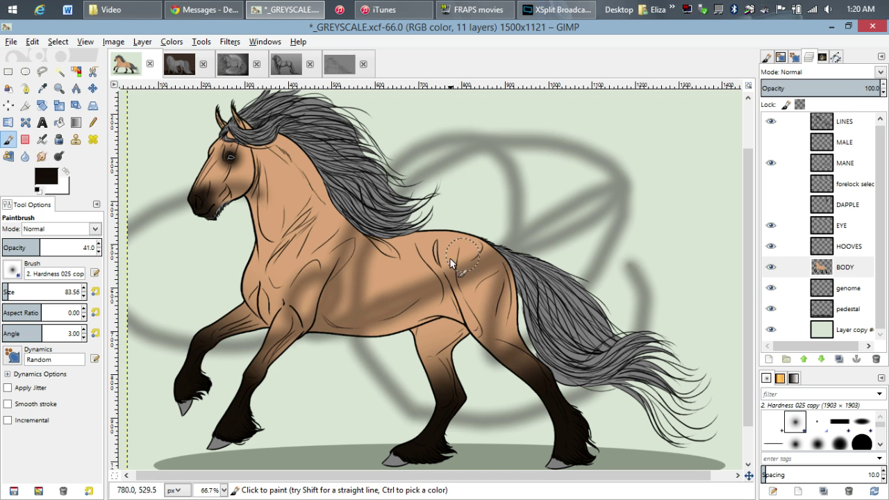
{"action": "key", "text": "ctrl+z"}
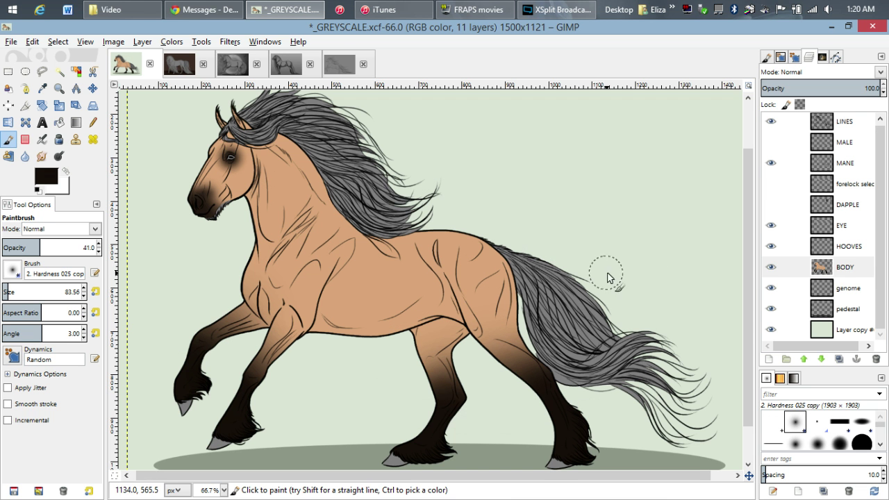
Make the MANE layer active and try to select the grey mane with Select by Color at threshold 15.
{"action": "scroll", "coordinate": [842, 274], "scroll_direction": "up", "scroll_amount": 1}
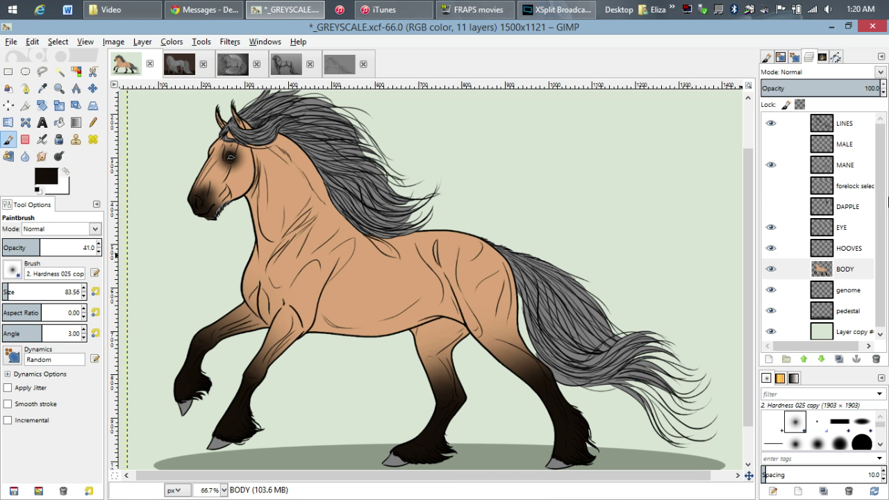
{"action": "left_click", "coordinate": [843, 168]}
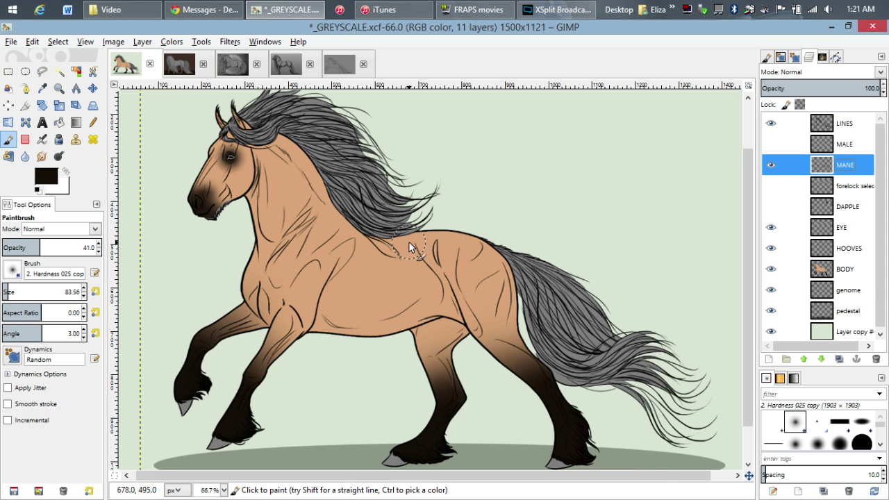
{"action": "scroll", "coordinate": [408, 246], "scroll_direction": "up", "scroll_amount": 3}
{"action": "left_click", "coordinate": [75, 71]}
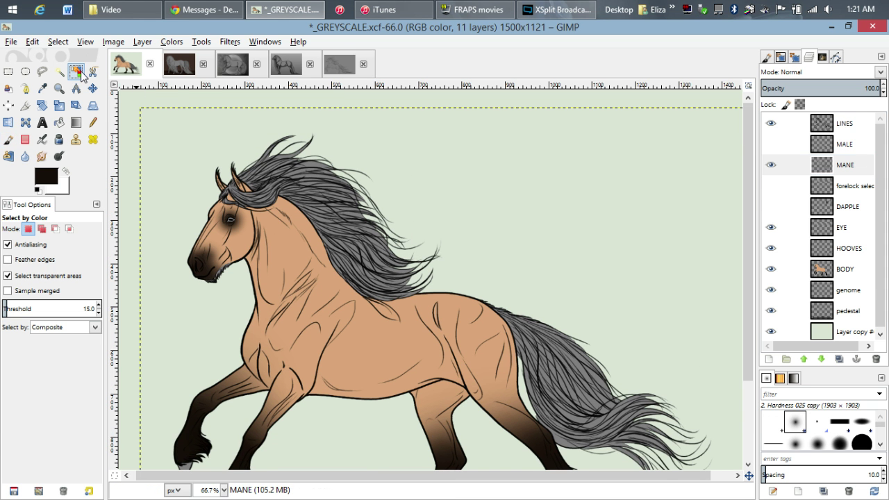
{"action": "left_click", "coordinate": [330, 202]}
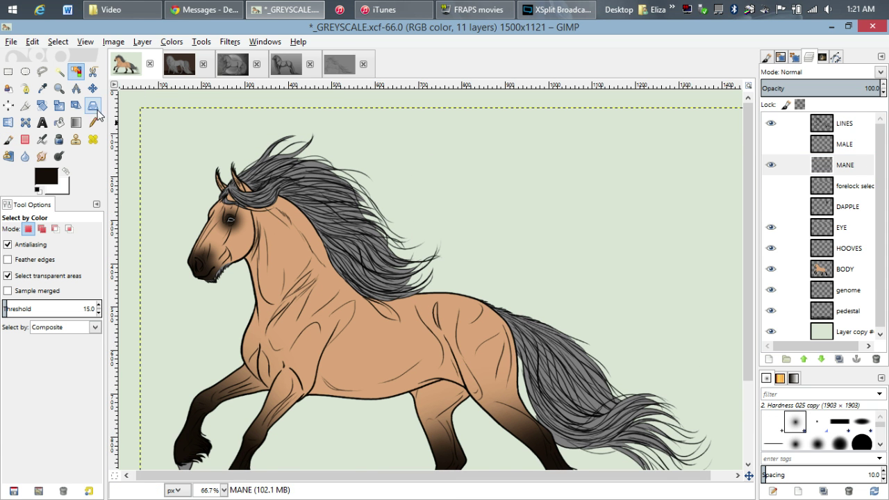
{"action": "left_click", "coordinate": [343, 218]}
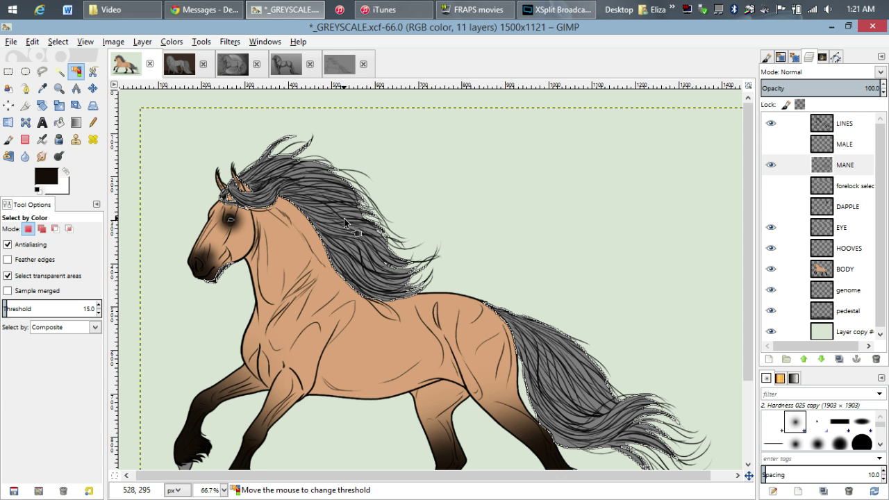
{"action": "left_click_drag", "start_coordinate": [344, 218], "coordinate": [13, 117]}
{"action": "left_click", "coordinate": [8, 139]}
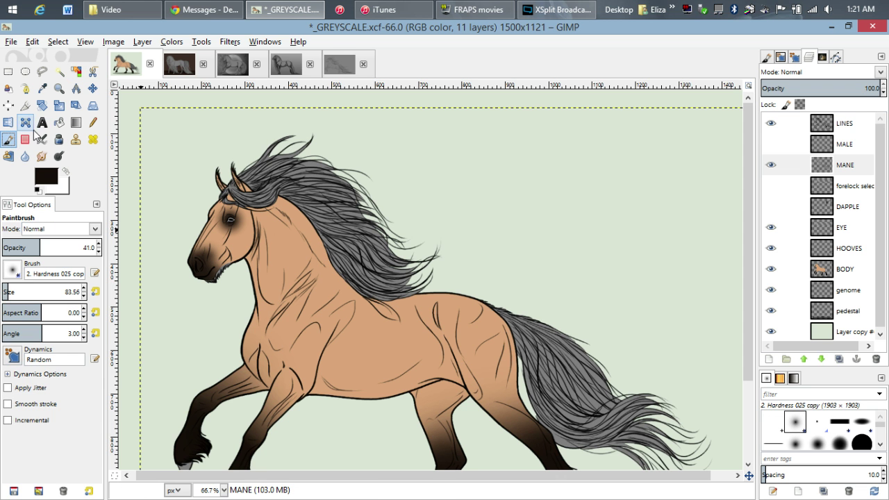
Bucket-fill the mane, tail and chin hair on the MANE layer with the near-black foreground colour.
{"action": "left_click", "coordinate": [59, 123]}
{"action": "left_click", "coordinate": [298, 195]}
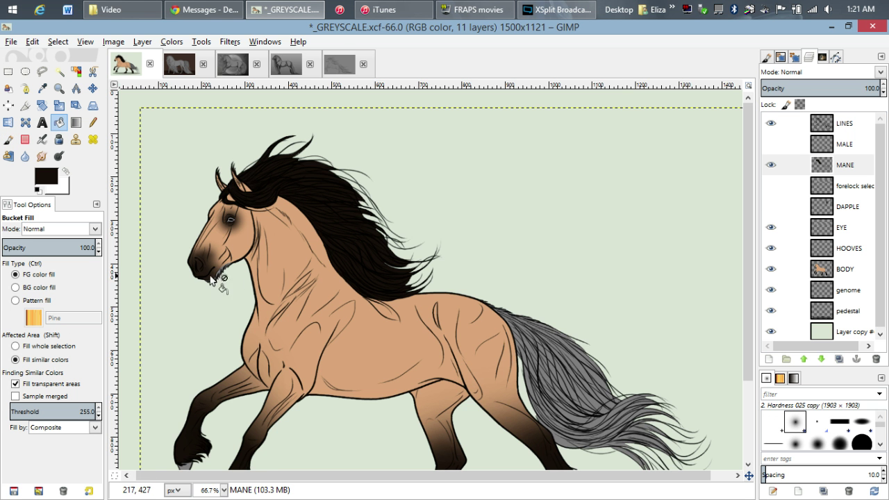
{"action": "left_click", "coordinate": [559, 377]}
{"action": "scroll", "coordinate": [339, 286], "scroll_direction": "up", "scroll_amount": 6}
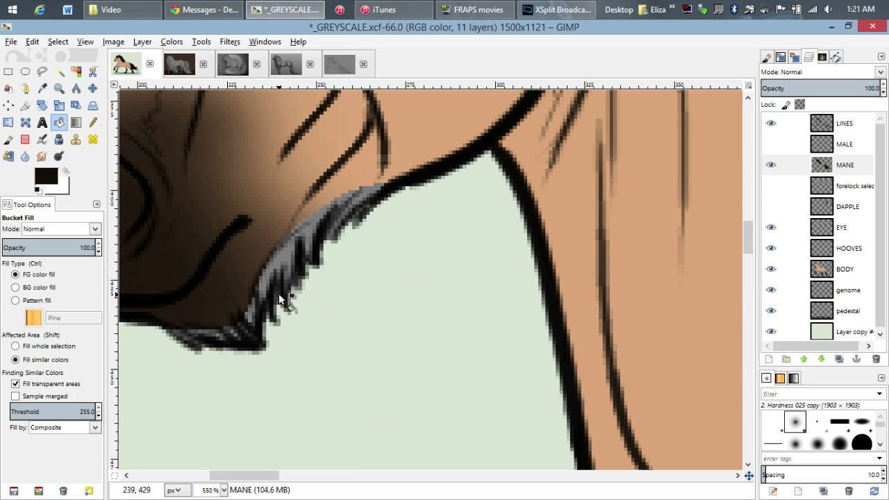
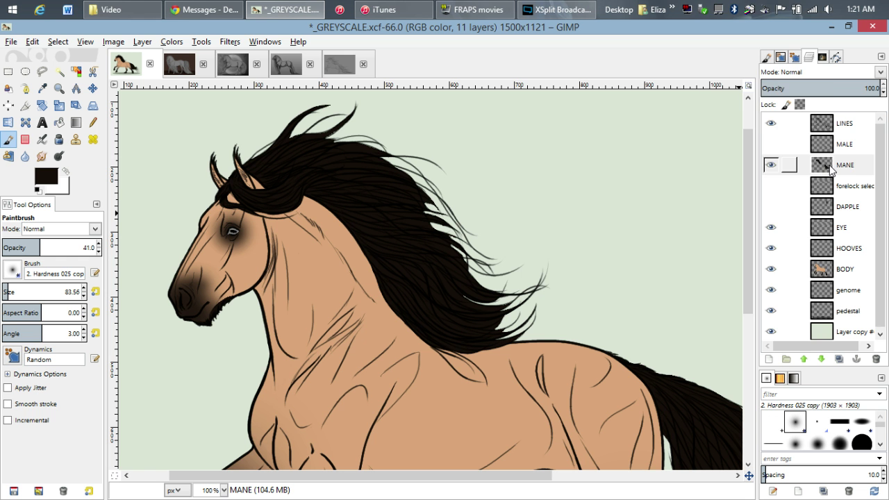
Duplicate the MANE layer and colorize the copy cream with hue 41, saturation 50 and lightness 80.
{"action": "right_click", "coordinate": [831, 170]}
{"action": "left_click", "coordinate": [753, 67]}
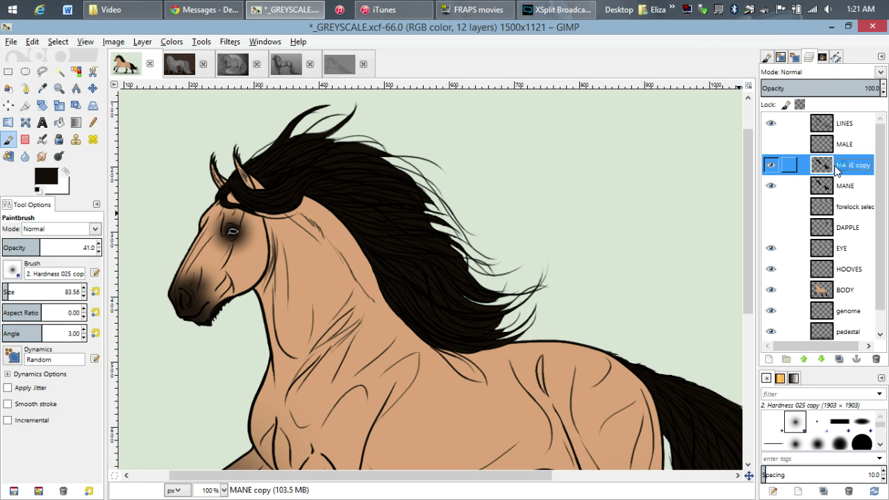
{"action": "left_click", "coordinate": [171, 42]}
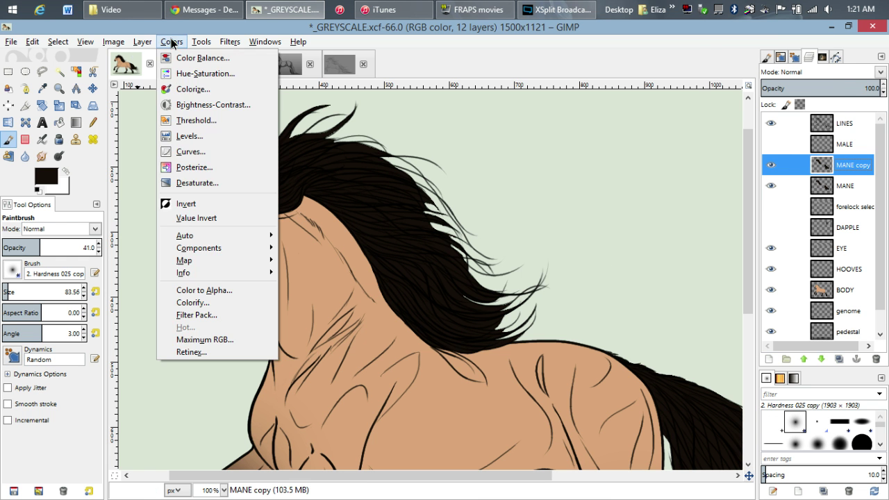
{"action": "left_click", "coordinate": [228, 92]}
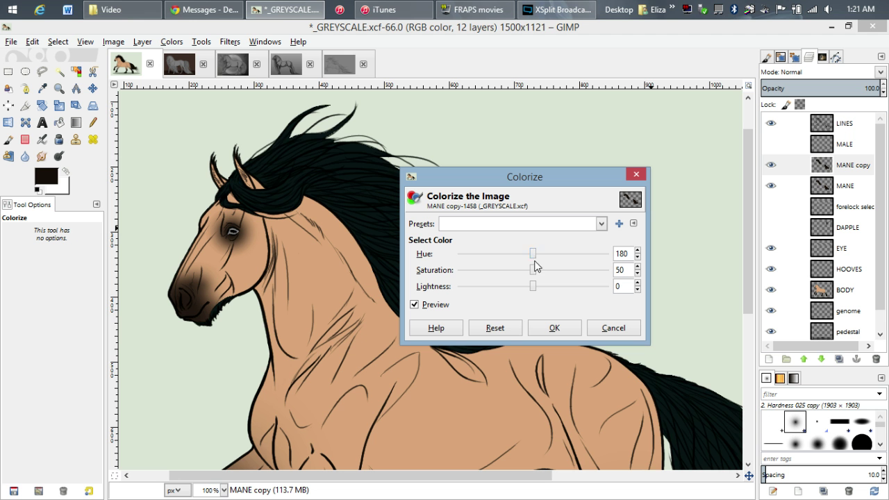
{"action": "left_click_drag", "start_coordinate": [536, 259], "coordinate": [477, 258]}
{"action": "left_click_drag", "start_coordinate": [535, 285], "coordinate": [585, 292]}
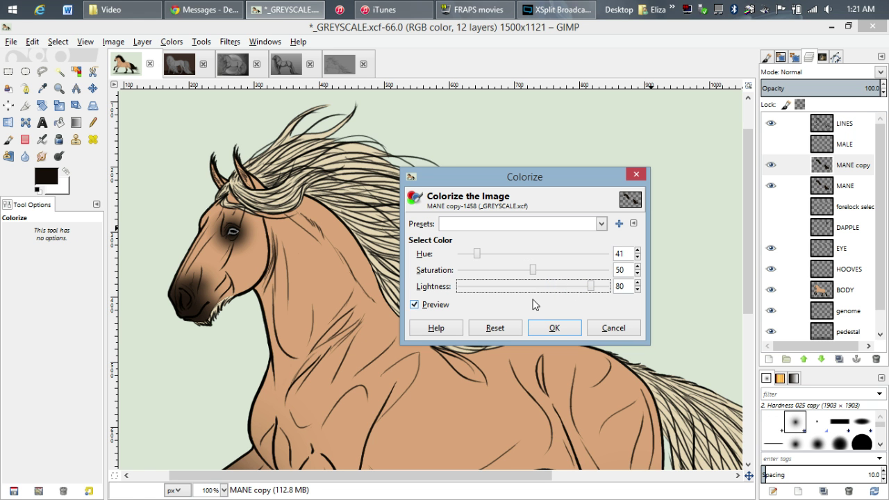
{"action": "left_click", "coordinate": [554, 326]}
Set the Eraser to opacity 20.8 and size 367.57 and softly erase the cream copy along the upper tail.
{"action": "left_click", "coordinate": [23, 140]}
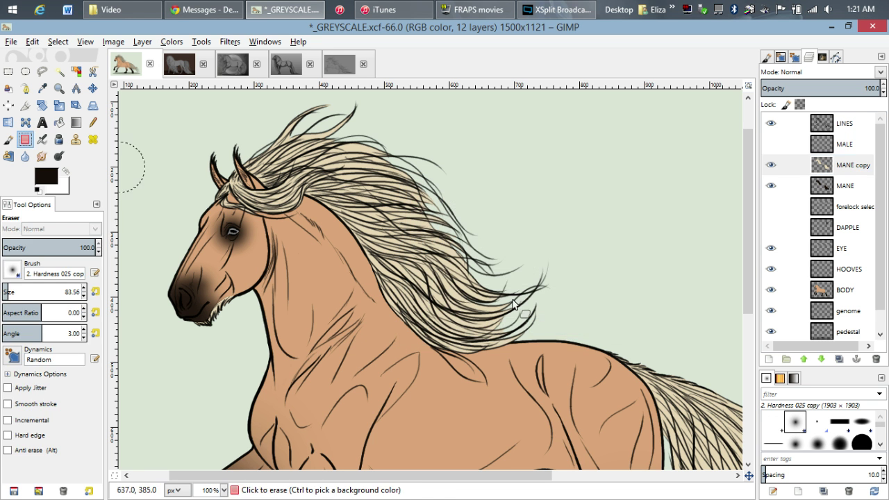
{"action": "scroll", "coordinate": [229, 224], "scroll_direction": "down", "scroll_amount": 4}
{"action": "scroll", "coordinate": [230, 223], "scroll_direction": "right", "scroll_amount": 6}
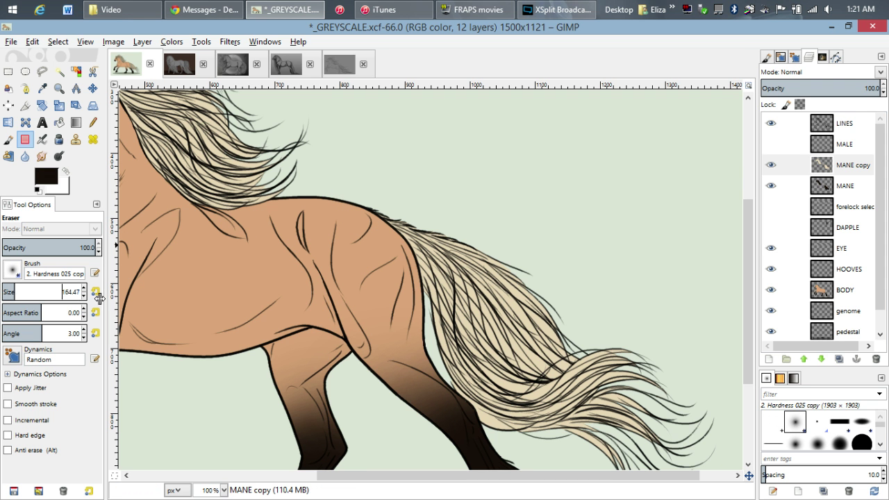
{"action": "left_click_drag", "start_coordinate": [27, 247], "coordinate": [22, 250]}
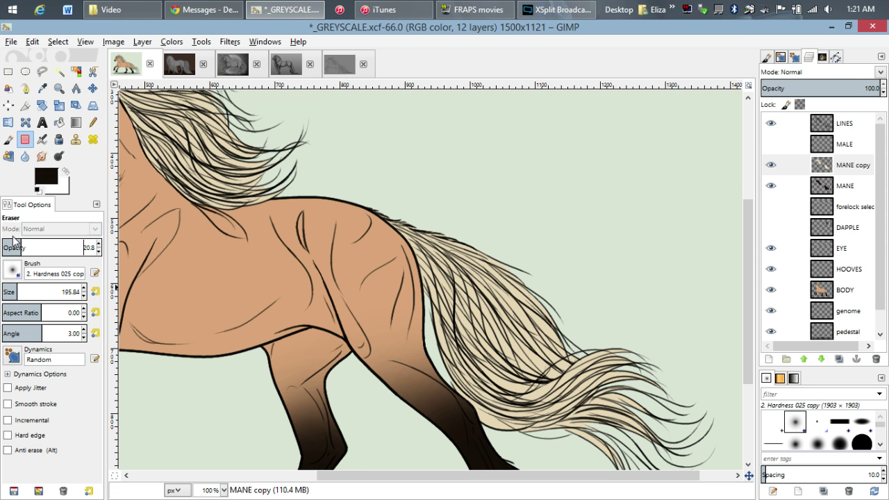
{"action": "left_click_drag", "start_coordinate": [40, 292], "coordinate": [31, 291]}
{"action": "mouse_move", "coordinate": [586, 283]}
{"action": "left_mouse_down"}
{"action": "mouse_move", "coordinate": [417, 299]}
{"action": "mouse_move", "coordinate": [457, 254]}
{"action": "mouse_move", "coordinate": [399, 234]}
{"action": "mouse_move", "coordinate": [445, 233]}
{"action": "mouse_move", "coordinate": [486, 298]}
{"action": "mouse_move", "coordinate": [375, 243]}
{"action": "mouse_move", "coordinate": [389, 240]}
{"action": "left_mouse_up"}
{"action": "scroll", "coordinate": [387, 130], "scroll_direction": "down", "scroll_amount": 2}
{"action": "scroll", "coordinate": [318, 257], "scroll_direction": "up", "scroll_amount": 3}
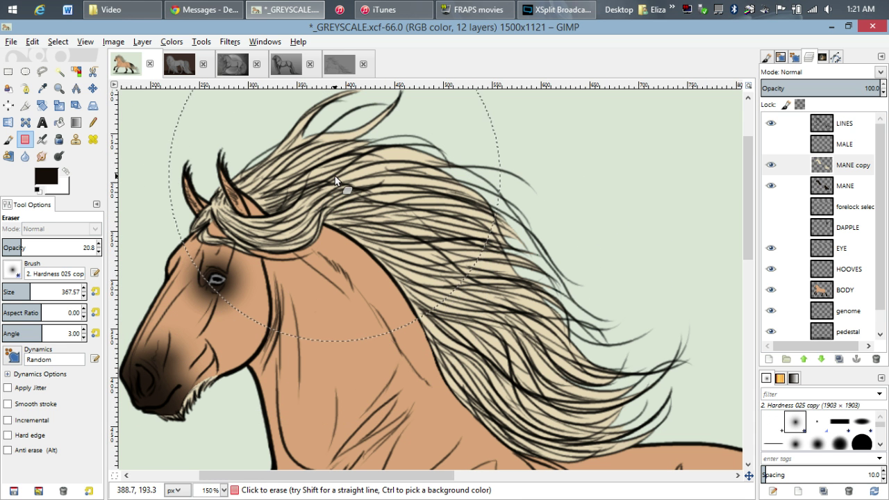
{"action": "left_click", "coordinate": [833, 207]}
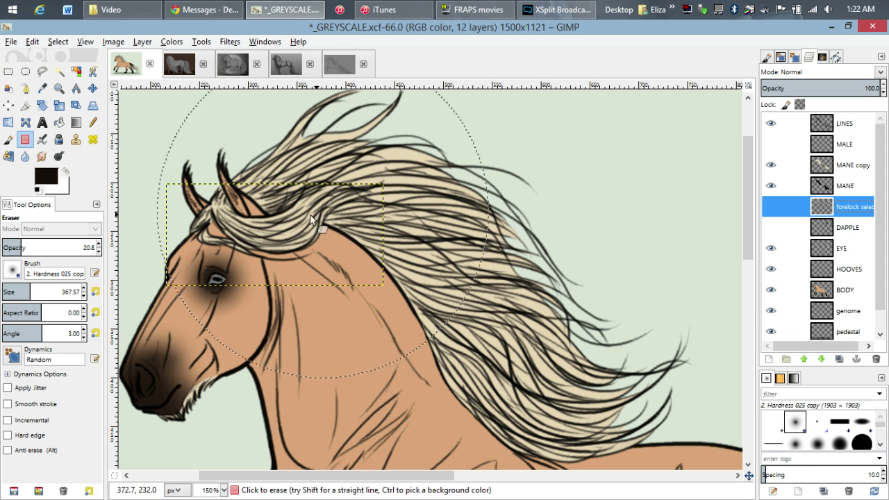
{"action": "left_click", "coordinate": [844, 174]}
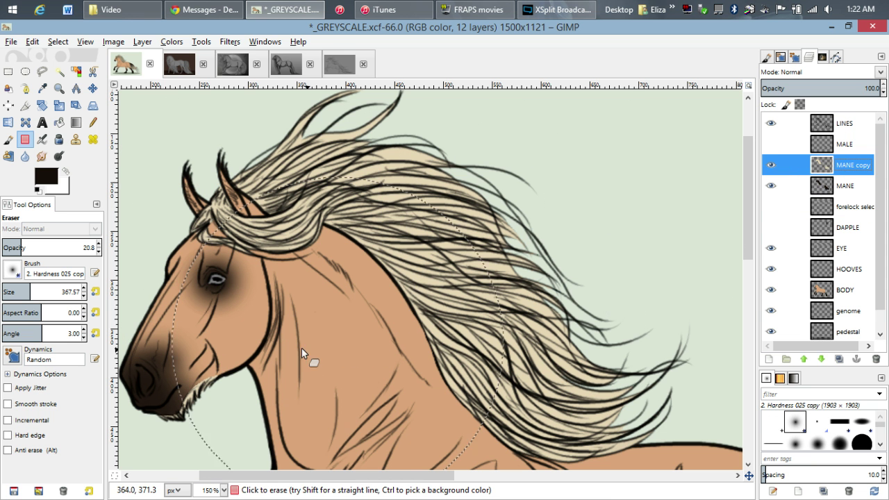
{"action": "mouse_move", "coordinate": [302, 348]}
{"action": "left_mouse_down"}
{"action": "mouse_move", "coordinate": [304, 287]}
{"action": "mouse_move", "coordinate": [229, 229]}
{"action": "mouse_move", "coordinate": [462, 366]}
{"action": "mouse_move", "coordinate": [432, 393]}
{"action": "mouse_move", "coordinate": [173, 191]}
{"action": "mouse_move", "coordinate": [470, 364]}
{"action": "mouse_move", "coordinate": [409, 325]}
{"action": "mouse_move", "coordinate": [376, 262]}
{"action": "mouse_move", "coordinate": [434, 371]}
{"action": "mouse_move", "coordinate": [398, 281]}
{"action": "mouse_move", "coordinate": [488, 425]}
{"action": "mouse_move", "coordinate": [537, 307]}
{"action": "left_mouse_up"}
{"action": "key", "text": "ctrl+z"}
{"action": "key", "text": "ctrl+z"}
{"action": "key", "text": "ctrl+z"}
{"action": "key", "text": "ctrl+z"}
{"action": "key", "text": "ctrl+z"}
{"action": "key", "text": "ctrl+z"}
{"action": "key", "text": "ctrl+z"}
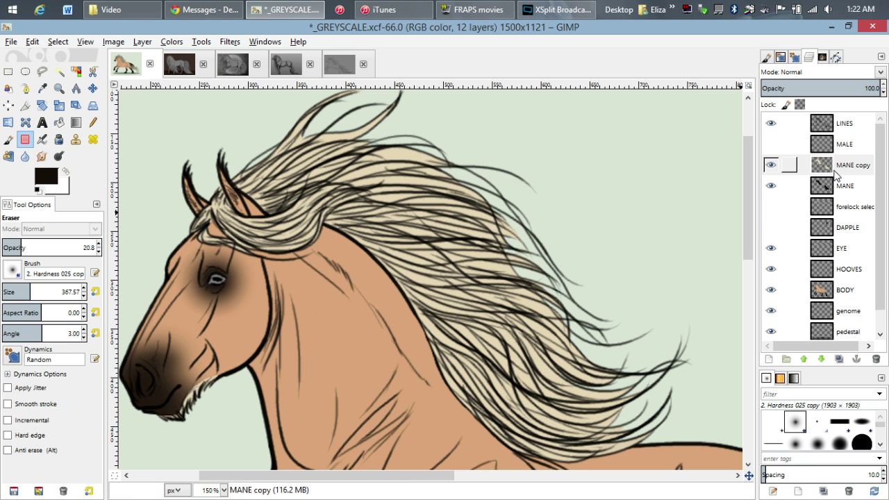
Use Fuzzy Select on the forelock select layer to select everything outside the forelock shape.
{"action": "left_click", "coordinate": [843, 203]}
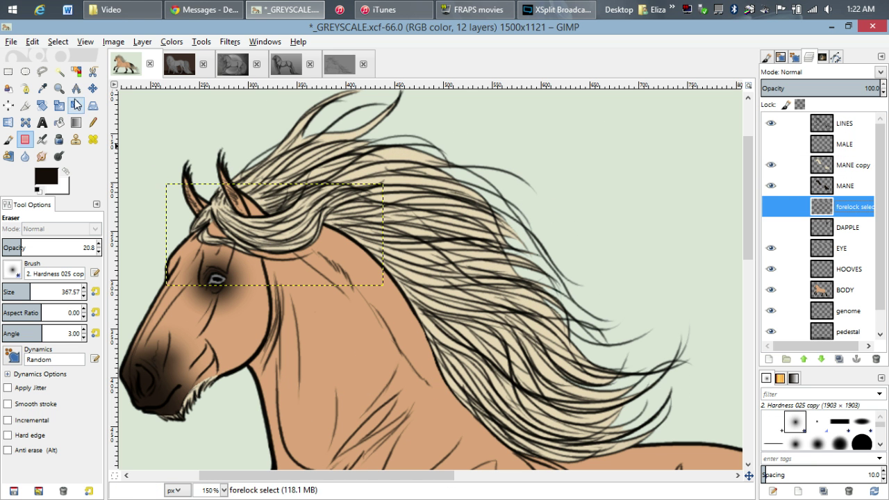
{"action": "left_click", "coordinate": [58, 73]}
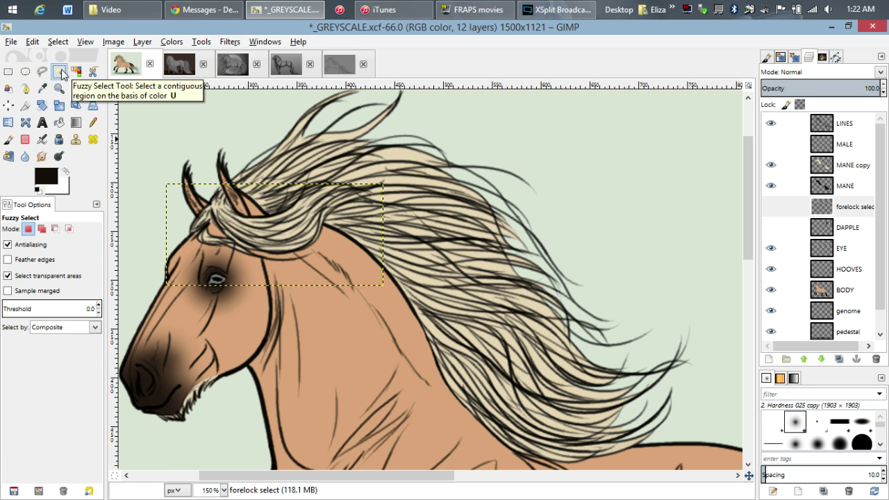
{"action": "left_click", "coordinate": [295, 229], "text": "ctrl"}
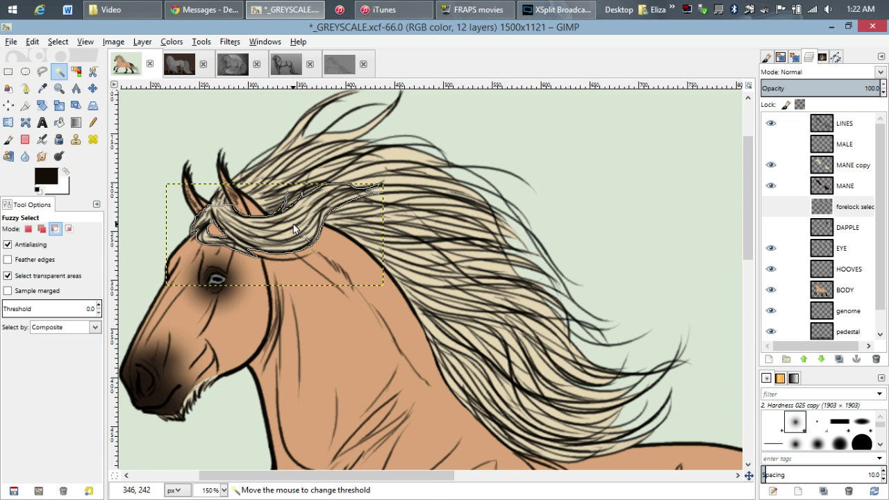
{"action": "left_click_drag", "start_coordinate": [294, 230], "coordinate": [420, 206]}
On the MANE copy layer, softly erase the cream mane along the neck and roots with a 190.89 Eraser.
{"action": "left_click", "coordinate": [840, 166]}
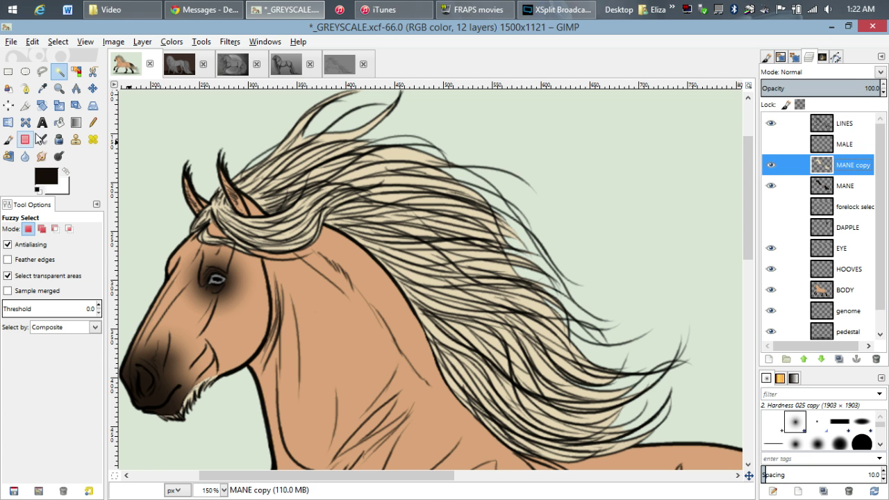
{"action": "left_click", "coordinate": [25, 139]}
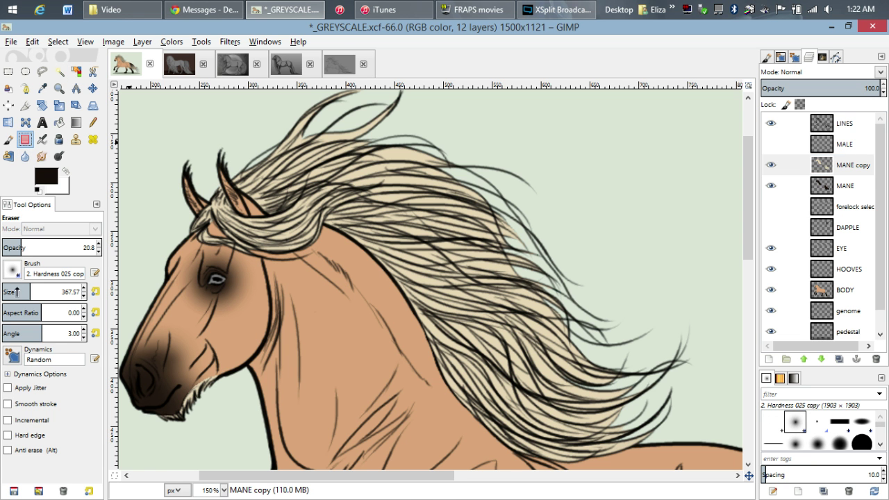
{"action": "left_click", "coordinate": [17, 292]}
{"action": "mouse_move", "coordinate": [181, 220]}
{"action": "left_mouse_down"}
{"action": "mouse_move", "coordinate": [243, 225]}
{"action": "mouse_move", "coordinate": [460, 395]}
{"action": "left_mouse_up"}
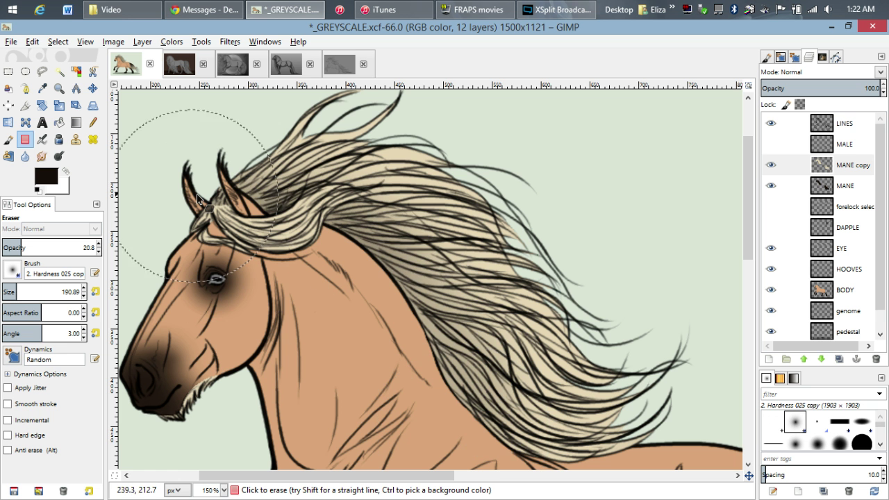
{"action": "mouse_move", "coordinate": [197, 194]}
{"action": "left_mouse_down"}
{"action": "mouse_move", "coordinate": [449, 343]}
{"action": "mouse_move", "coordinate": [428, 302]}
{"action": "mouse_move", "coordinate": [461, 409]}
{"action": "mouse_move", "coordinate": [455, 395]}
{"action": "mouse_move", "coordinate": [461, 401]}
{"action": "mouse_move", "coordinate": [181, 186]}
{"action": "mouse_move", "coordinate": [220, 195]}
{"action": "mouse_move", "coordinate": [457, 297]}
{"action": "mouse_move", "coordinate": [455, 407]}
{"action": "mouse_move", "coordinate": [434, 347]}
{"action": "mouse_move", "coordinate": [272, 228]}
{"action": "mouse_move", "coordinate": [180, 229]}
{"action": "mouse_move", "coordinate": [608, 188]}
{"action": "left_mouse_up"}
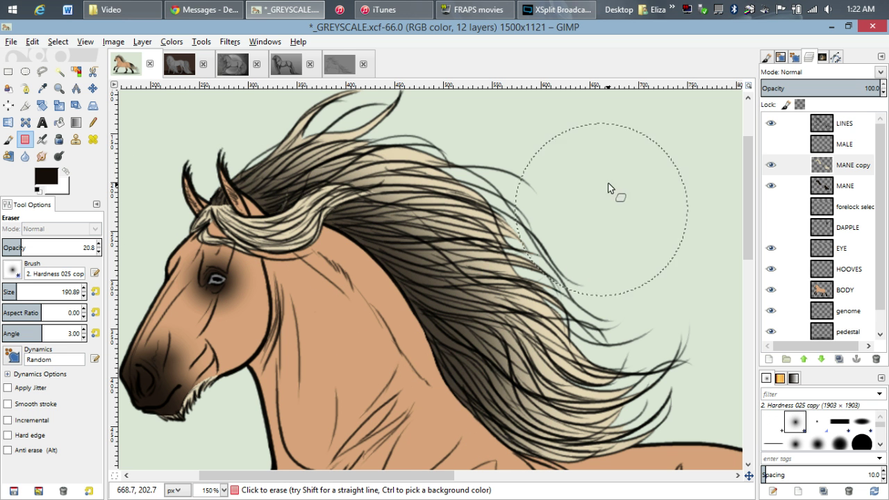
{"action": "scroll", "coordinate": [609, 187], "scroll_direction": "down", "scroll_amount": 5}
{"action": "scroll", "coordinate": [320, 180], "scroll_direction": "up", "scroll_amount": 4}
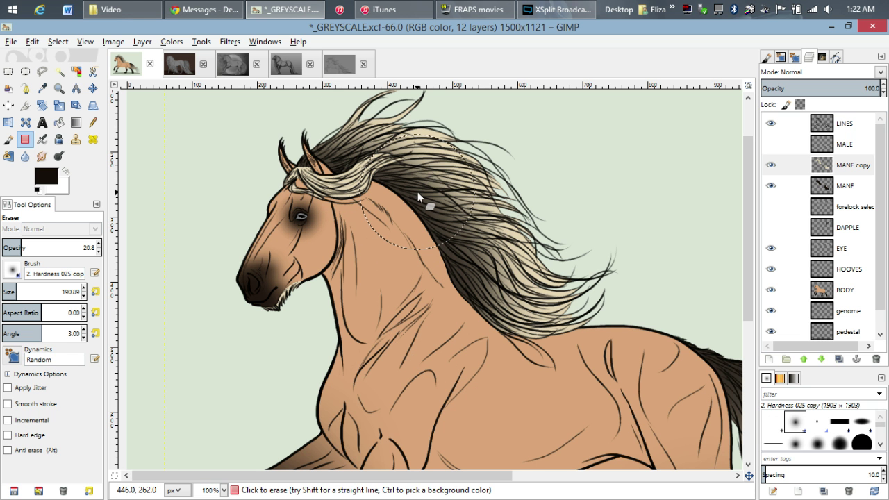
{"action": "scroll", "coordinate": [319, 185], "scroll_direction": "up", "scroll_amount": 1}
{"action": "scroll", "coordinate": [319, 183], "scroll_direction": "up", "scroll_amount": 3}
{"action": "scroll", "coordinate": [278, 230], "scroll_direction": "up", "scroll_amount": 1}
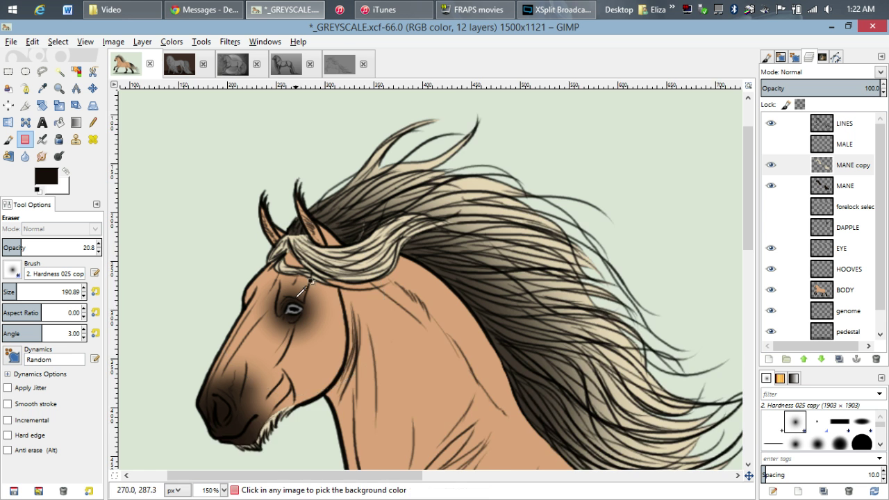
Softly erase the cream over the forelock on the MANE copy layer with the 190.89 Eraser at opacity 20.8.
{"action": "mouse_move", "coordinate": [341, 255]}
{"action": "left_mouse_down"}
{"action": "mouse_move", "coordinate": [263, 229]}
{"action": "mouse_move", "coordinate": [263, 215]}
{"action": "mouse_move", "coordinate": [245, 225]}
{"action": "mouse_move", "coordinate": [301, 212]}
{"action": "mouse_move", "coordinate": [269, 232]}
{"action": "mouse_move", "coordinate": [279, 216]}
{"action": "mouse_move", "coordinate": [377, 167]}
{"action": "left_mouse_up"}
{"action": "scroll", "coordinate": [484, 192], "scroll_direction": "down", "scroll_amount": 2}
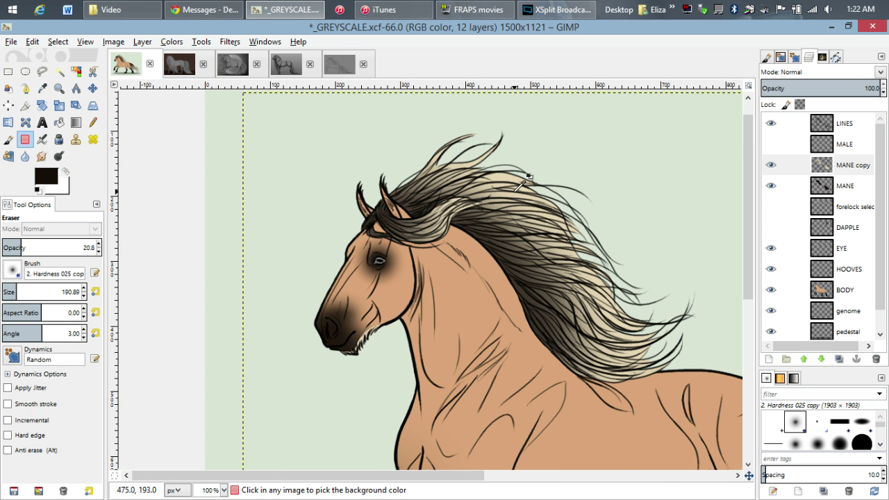
{"action": "scroll", "coordinate": [544, 196], "scroll_direction": "down", "scroll_amount": 2}
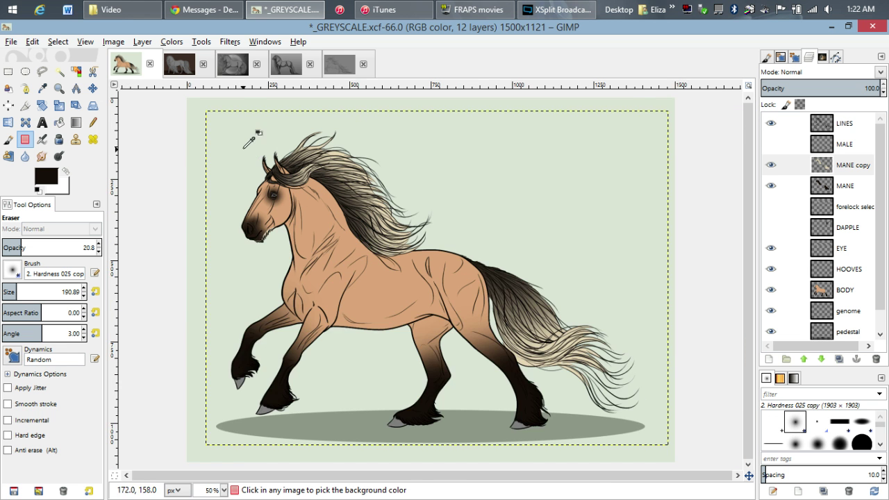
{"action": "scroll", "coordinate": [244, 147], "scroll_direction": "up", "scroll_amount": 1}
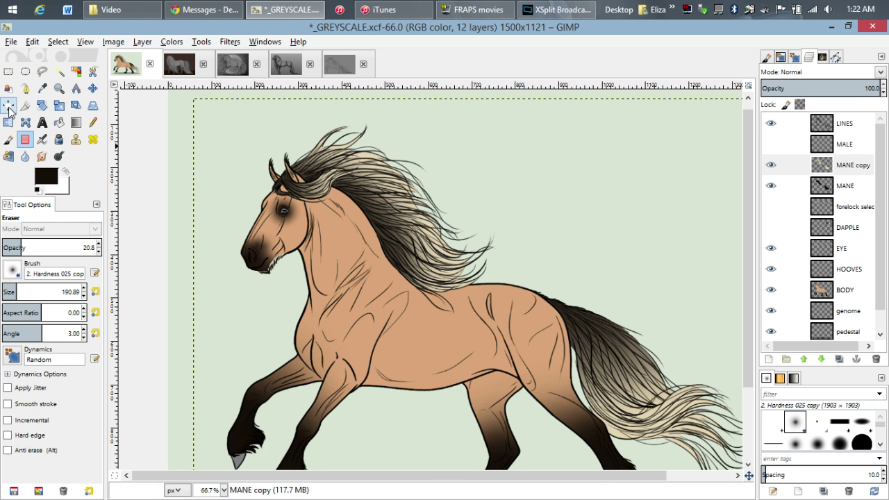
Pick the cream mane colour for the Paintbrush and try a stroke across the forelock, then undo that stroke.
{"action": "key", "text": "p"}
{"action": "scroll", "coordinate": [301, 127], "scroll_direction": "up", "scroll_amount": 3}
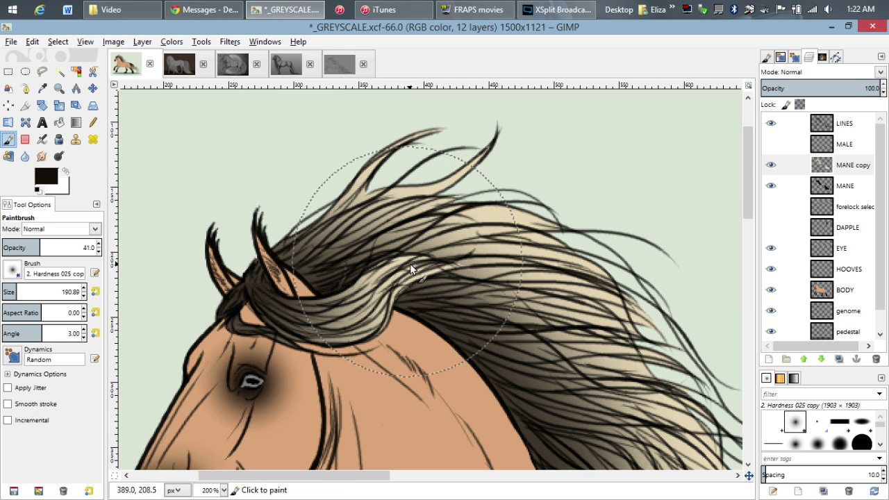
{"action": "left_click", "coordinate": [410, 263], "text": "ctrl"}
{"action": "mouse_move", "coordinate": [450, 309]}
{"action": "left_mouse_down"}
{"action": "mouse_move", "coordinate": [240, 375]}
{"action": "mouse_move", "coordinate": [385, 368]}
{"action": "left_mouse_up"}
{"action": "key", "text": "ctrl+z"}
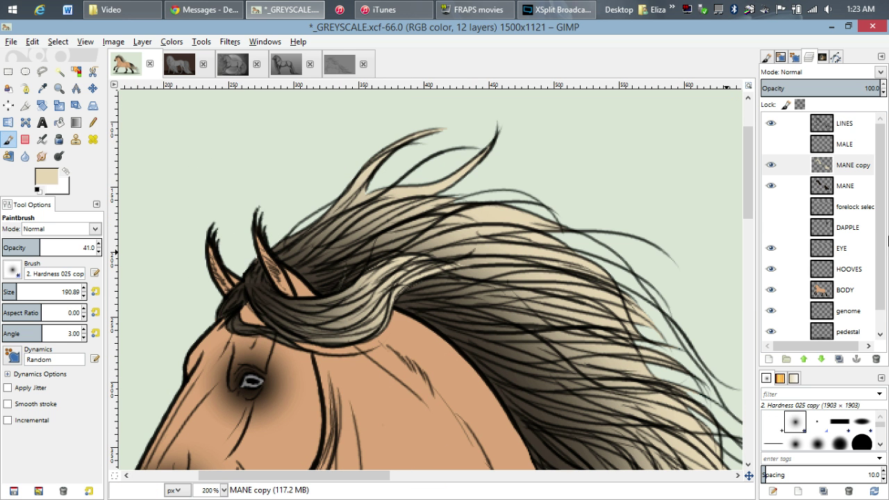
Use Fuzzy Select on the forelock select layer, then brush cream at opacity 41 over the forelock on the MANE copy layer.
{"action": "left_click", "coordinate": [854, 207]}
{"action": "left_click", "coordinate": [75, 71]}
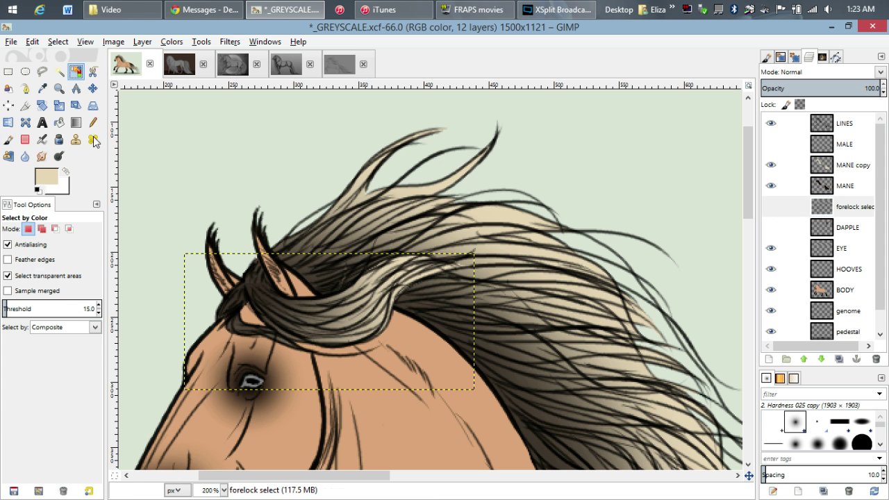
{"action": "left_click", "coordinate": [59, 71]}
{"action": "left_click", "coordinate": [845, 167]}
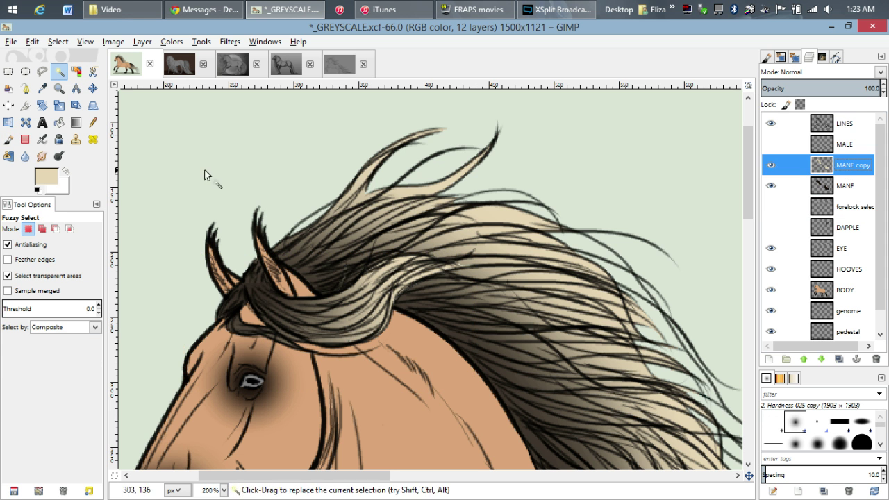
{"action": "left_click", "coordinate": [9, 139]}
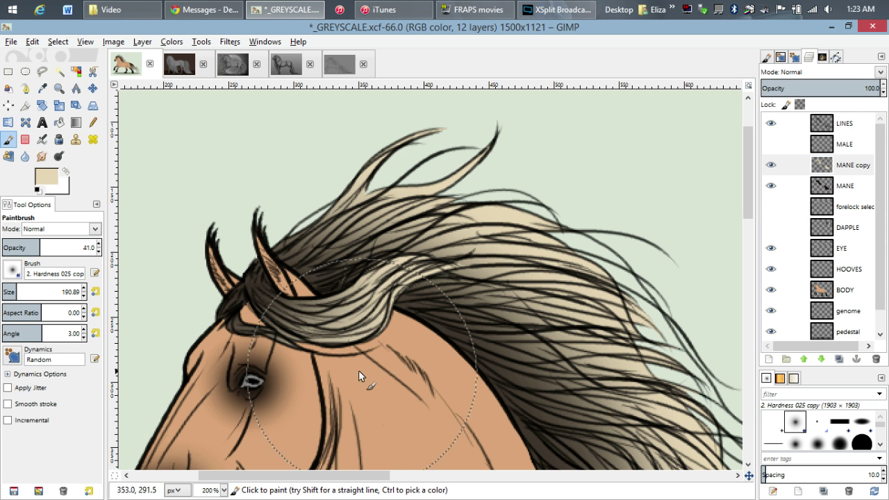
{"action": "mouse_move", "coordinate": [358, 370]}
{"action": "left_mouse_down"}
{"action": "mouse_move", "coordinate": [410, 331]}
{"action": "mouse_move", "coordinate": [451, 285]}
{"action": "mouse_move", "coordinate": [448, 270]}
{"action": "mouse_move", "coordinate": [506, 274]}
{"action": "mouse_move", "coordinate": [410, 341]}
{"action": "mouse_move", "coordinate": [363, 361]}
{"action": "mouse_move", "coordinate": [393, 334]}
{"action": "mouse_move", "coordinate": [481, 291]}
{"action": "left_mouse_up"}
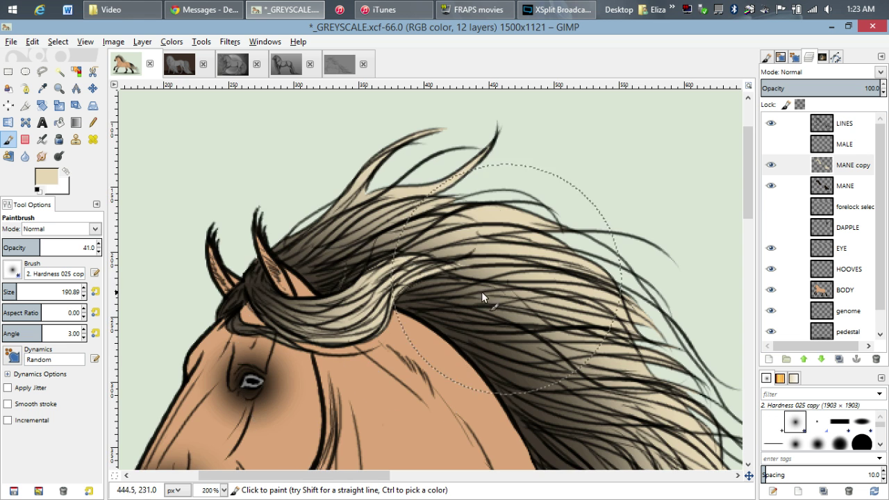
{"action": "scroll", "coordinate": [481, 290], "scroll_direction": "down", "scroll_amount": 5}
{"action": "scroll", "coordinate": [414, 258], "scroll_direction": "up", "scroll_amount": 1}
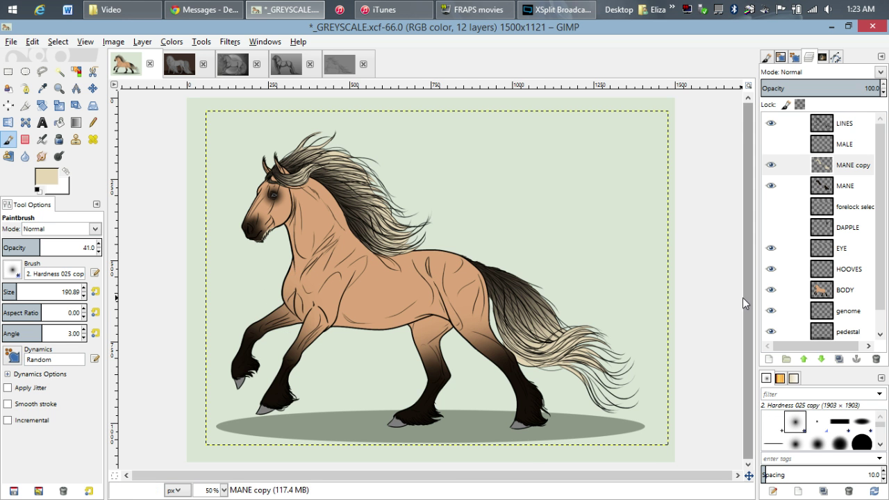
{"action": "scroll", "coordinate": [230, 193], "scroll_direction": "up", "scroll_amount": 2}
{"action": "scroll", "coordinate": [411, 163], "scroll_direction": "down", "scroll_amount": 2}
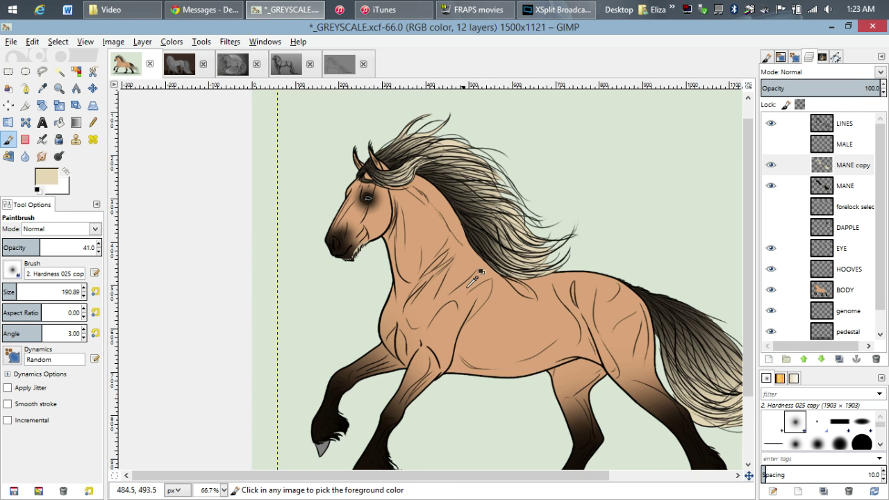
{"action": "scroll", "coordinate": [409, 208], "scroll_direction": "up", "scroll_amount": 2}
{"action": "scroll", "coordinate": [409, 252], "scroll_direction": "down", "scroll_amount": 1}
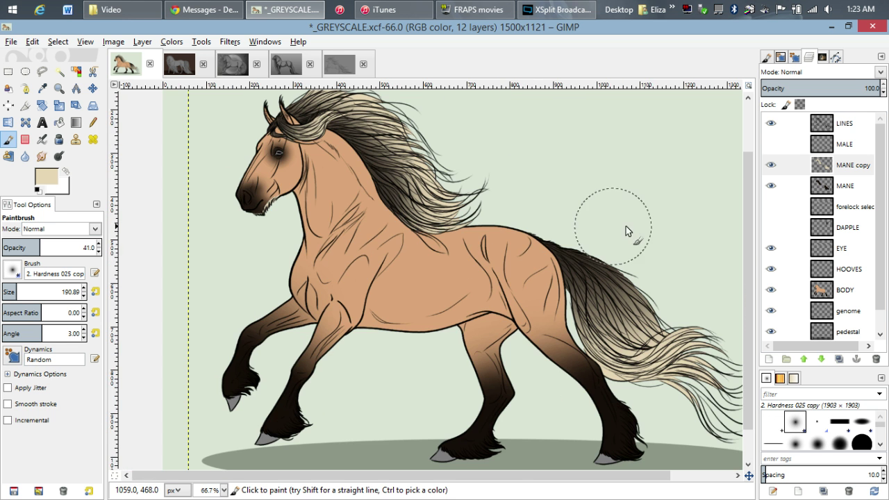
On the BODY layer, use Select by Color with threshold 255 to select the entire horse body.
{"action": "left_click", "coordinate": [844, 292]}
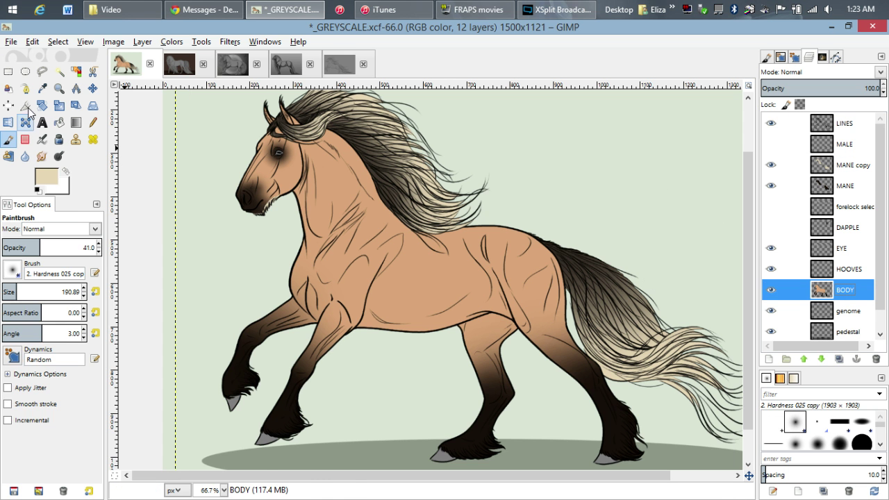
{"action": "left_click", "coordinate": [76, 71]}
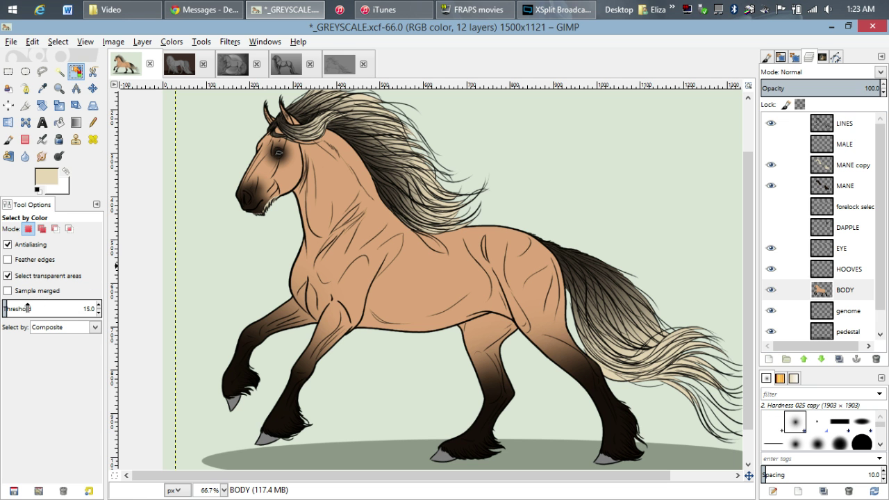
{"action": "left_click", "coordinate": [27, 309]}
{"action": "mouse_move", "coordinate": [27, 308]}
{"action": "left_mouse_down"}
{"action": "mouse_move", "coordinate": [104, 308]}
{"action": "mouse_move", "coordinate": [12, 308]}
{"action": "left_mouse_up"}
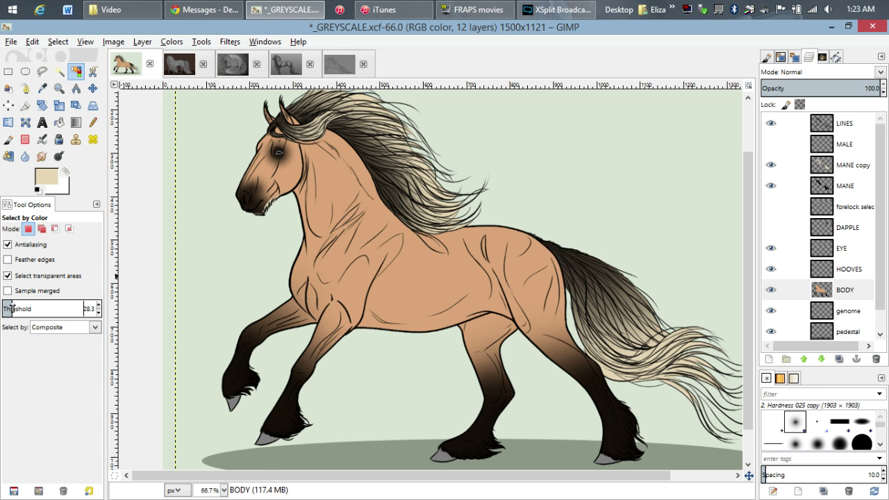
{"action": "left_click", "coordinate": [392, 296]}
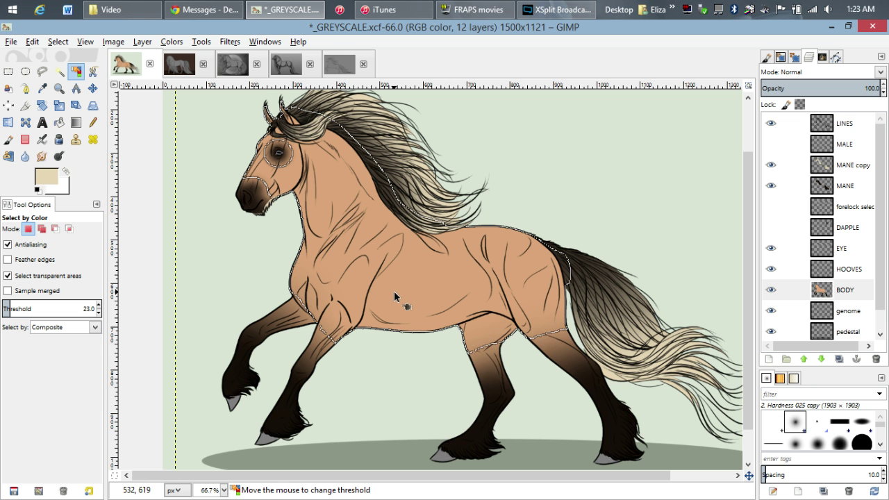
{"action": "left_click_drag", "start_coordinate": [394, 291], "coordinate": [395, 290]}
{"action": "left_click_drag", "start_coordinate": [15, 310], "coordinate": [104, 309]}
{"action": "left_click_drag", "start_coordinate": [396, 288], "coordinate": [396, 288]}
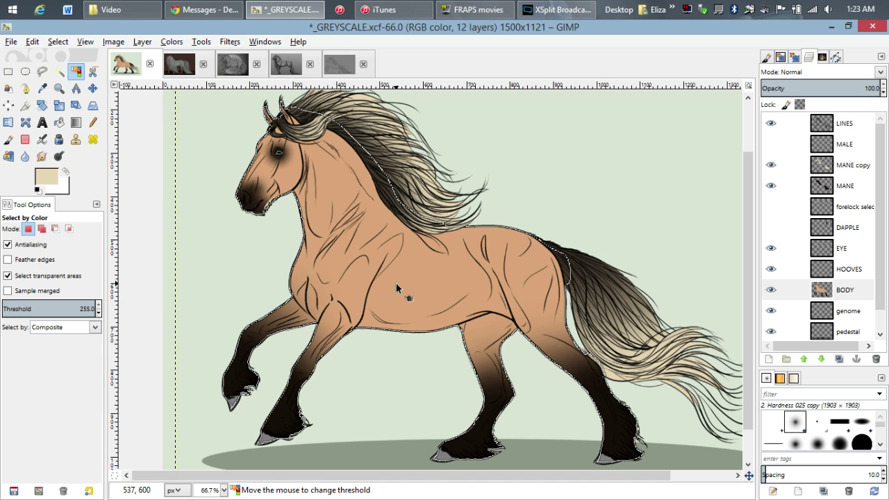
{"action": "left_click_drag", "start_coordinate": [396, 288], "coordinate": [395, 288]}
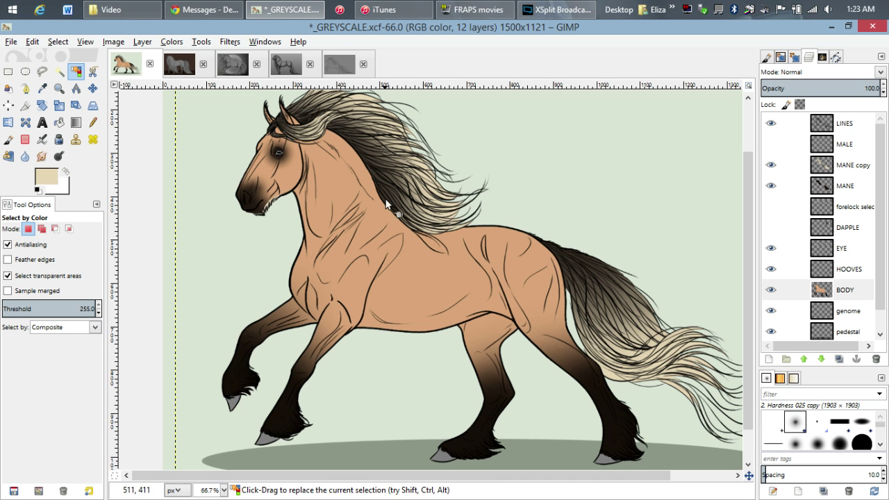
Create a new transparent 1500 by 1121 px layer named tobiano above the BODY layer.
{"action": "left_click", "coordinate": [143, 42]}
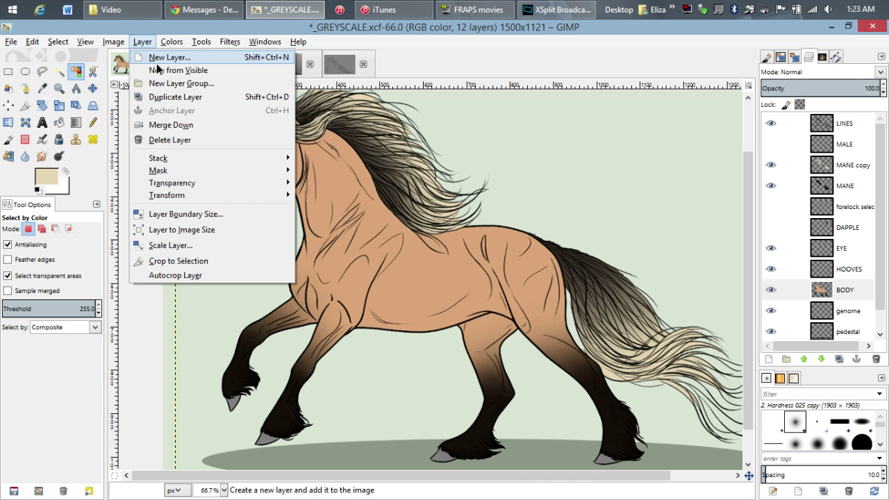
{"action": "left_click", "coordinate": [156, 57]}
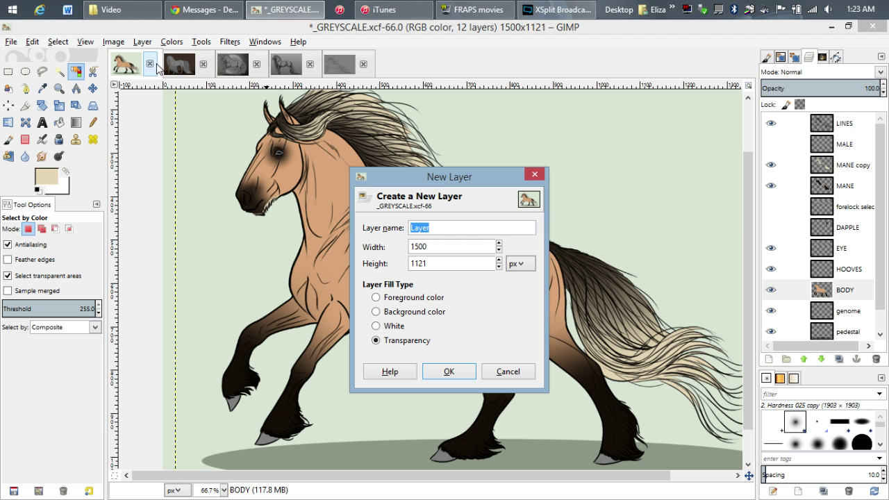
{"action": "key", "text": "Return"}
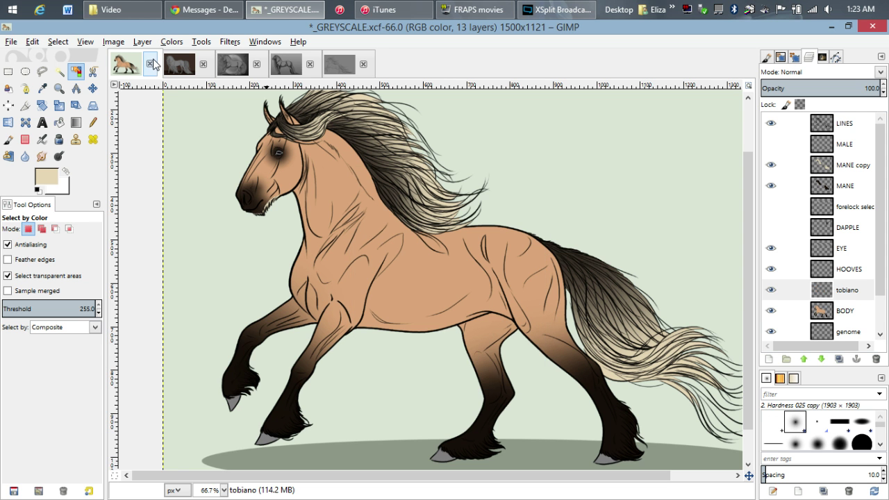
Make white the foreground colour and try a soft Paintbrush stroke at opacity 41 on the shoulder, then undo it.
{"action": "left_click", "coordinate": [66, 173]}
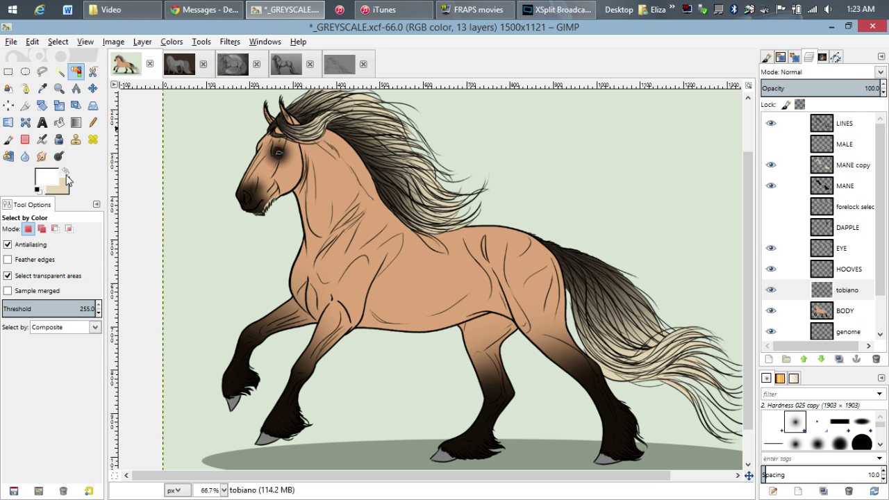
{"action": "left_click", "coordinate": [9, 140]}
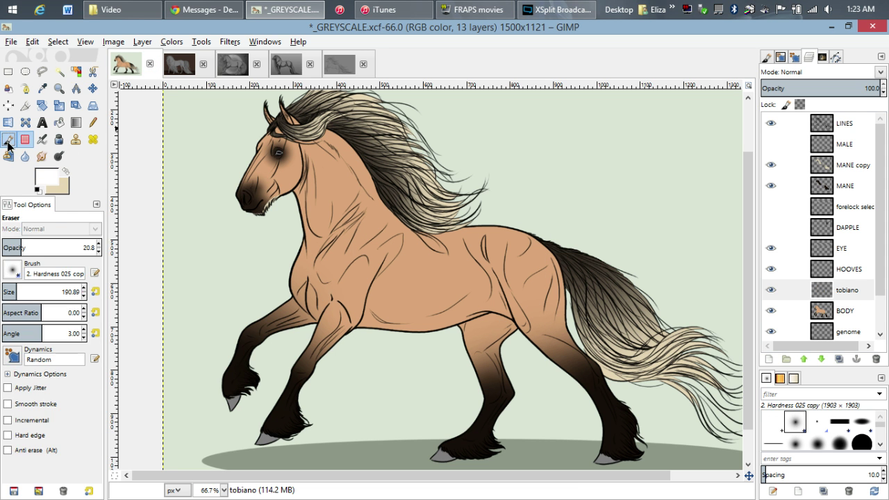
{"action": "scroll", "coordinate": [426, 250], "scroll_direction": "up", "scroll_amount": 2}
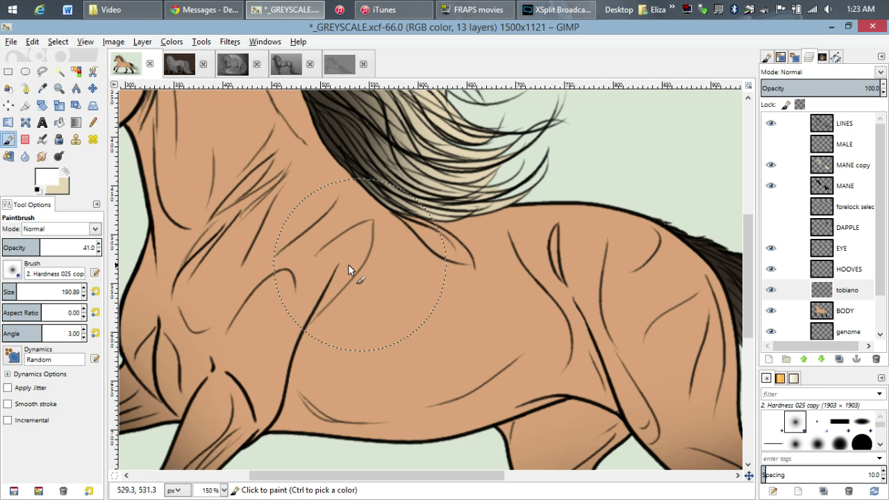
{"action": "left_click_drag", "start_coordinate": [347, 268], "coordinate": [288, 285]}
{"action": "key", "text": "ctrl+z"}
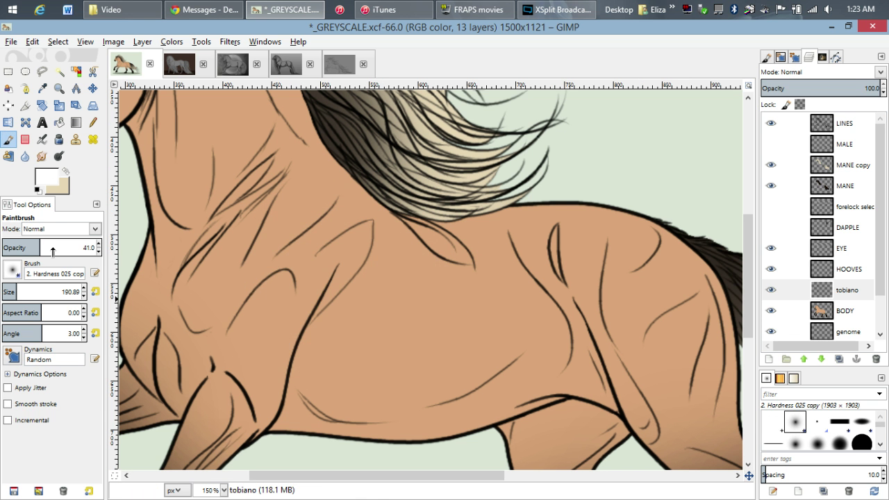
Set the Paintbrush to opacity 100, brush Hardness 100 and size 108.33, and paint a white patch on the shoulder.
{"action": "left_click_drag", "start_coordinate": [53, 251], "coordinate": [102, 250]}
{"action": "left_click", "coordinate": [16, 270]}
{"action": "left_click", "coordinate": [64, 309]}
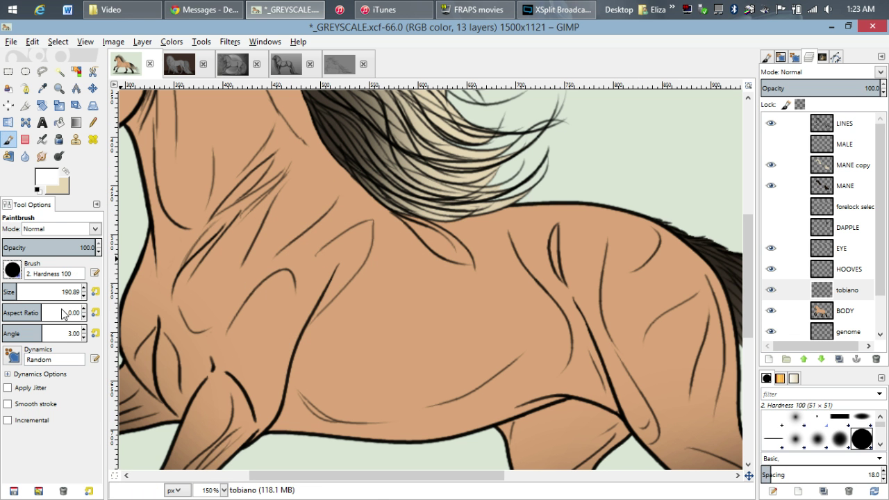
{"action": "left_click", "coordinate": [10, 292]}
{"action": "mouse_move", "coordinate": [355, 295]}
{"action": "left_mouse_down"}
{"action": "mouse_move", "coordinate": [317, 278]}
{"action": "mouse_move", "coordinate": [338, 248]}
{"action": "mouse_move", "coordinate": [375, 253]}
{"action": "left_mouse_up"}
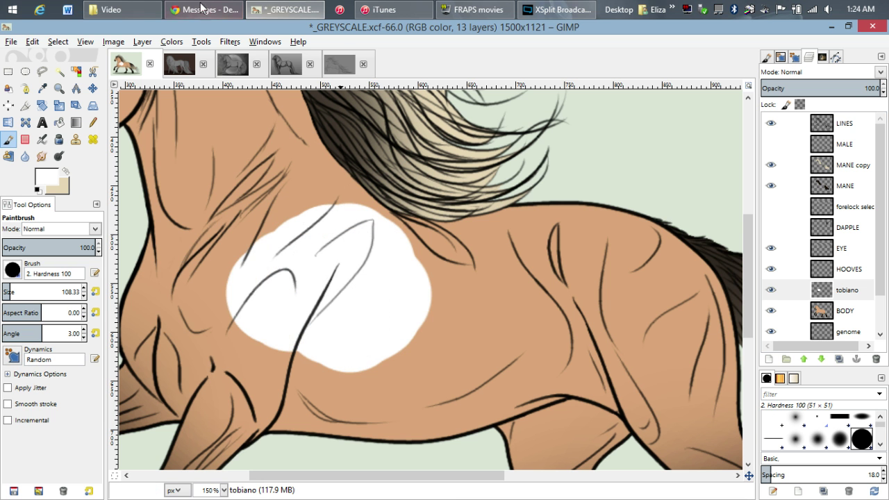
Colorize the white shoulder patch on the tobiano layer to a pale pinkish off-white.
{"action": "left_click", "coordinate": [170, 42]}
{"action": "left_click", "coordinate": [191, 91]}
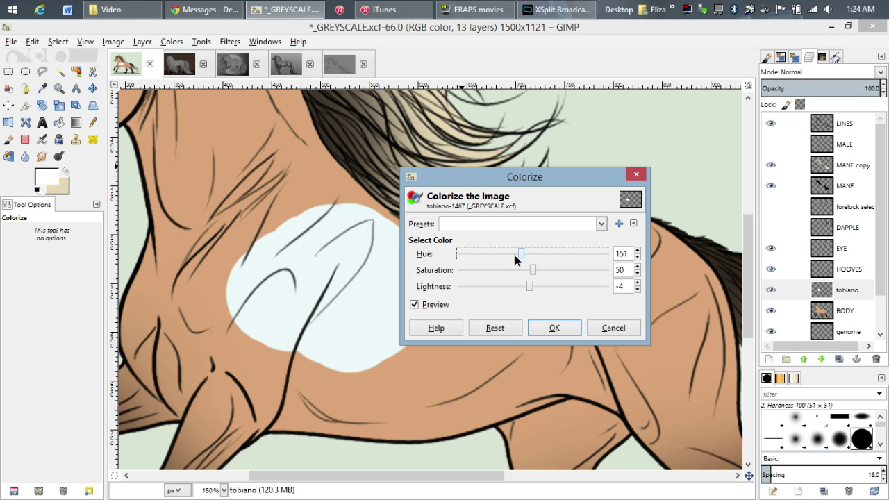
{"action": "scroll", "coordinate": [466, 255], "scroll_direction": "up", "scroll_amount": 2}
{"action": "left_click", "coordinate": [553, 328]}
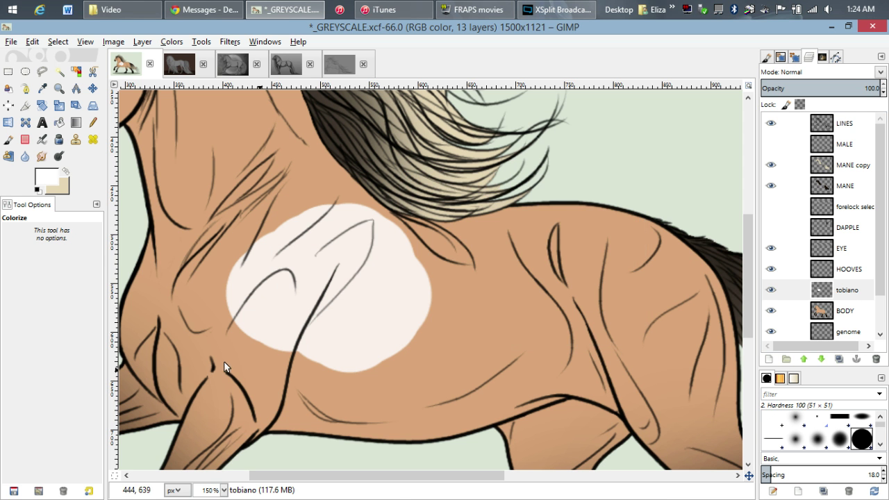
Pick the patch's off-white as the Paintbrush colour and clear the patch from the tobiano layer.
{"action": "key", "text": "p"}
{"action": "left_click", "coordinate": [358, 236], "text": "ctrl"}
{"action": "scroll", "coordinate": [350, 254], "scroll_direction": "down", "scroll_amount": 3}
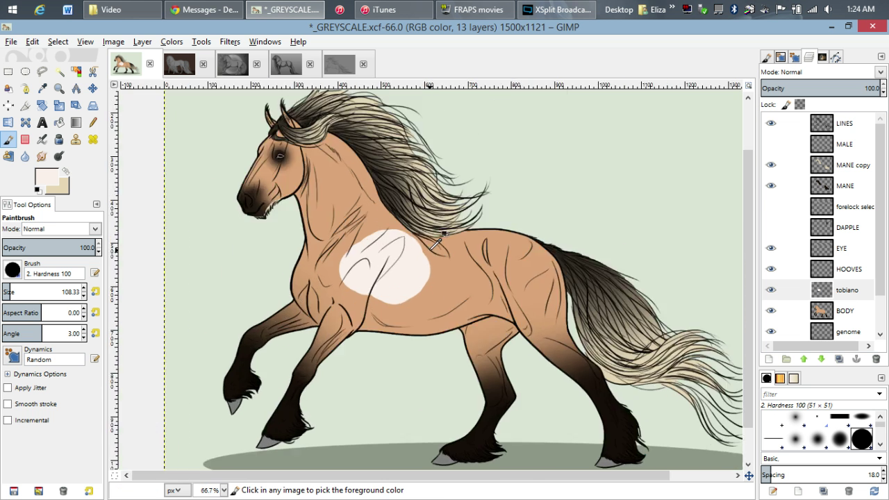
{"action": "scroll", "coordinate": [338, 277], "scroll_direction": "up", "scroll_amount": 2}
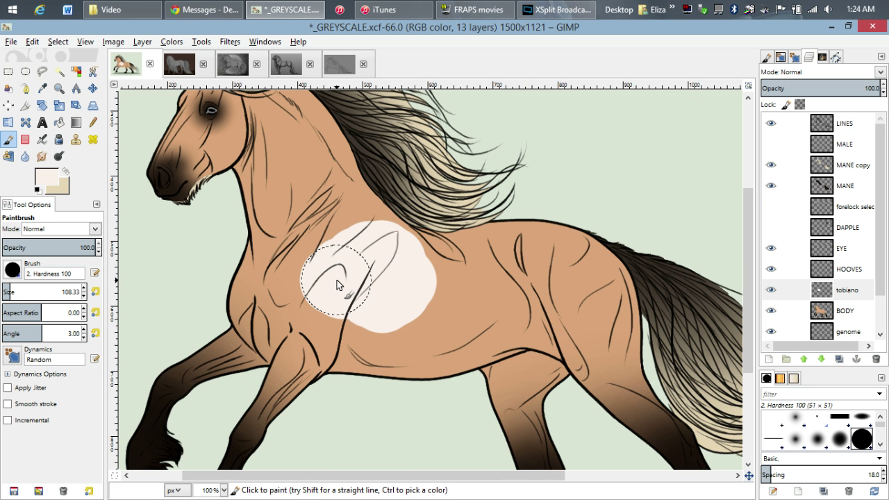
{"action": "key", "text": "Delete"}
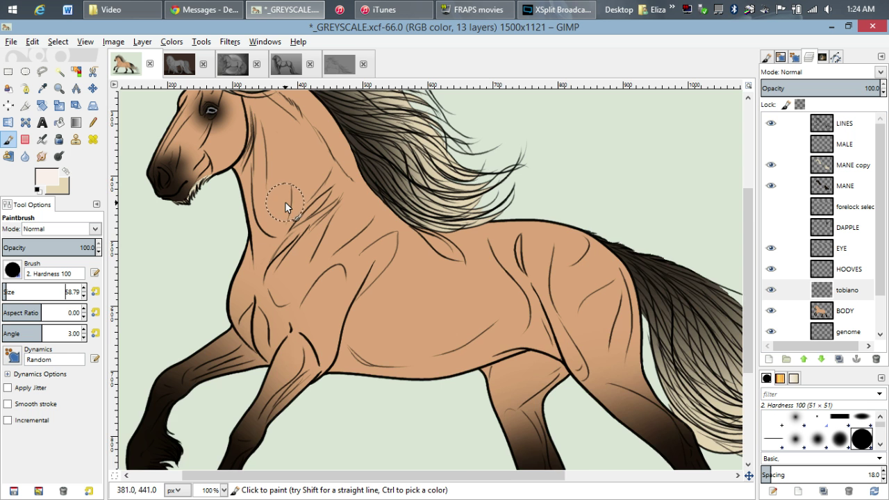
Paint the rear edge of the far-back hind leg off-white, from the feathered hoof up towards the tail.
{"action": "scroll", "coordinate": [283, 199], "scroll_direction": "up", "scroll_amount": 2}
{"action": "scroll", "coordinate": [282, 199], "scroll_direction": "down", "scroll_amount": 4}
{"action": "scroll", "coordinate": [206, 342], "scroll_direction": "right", "scroll_amount": 2}
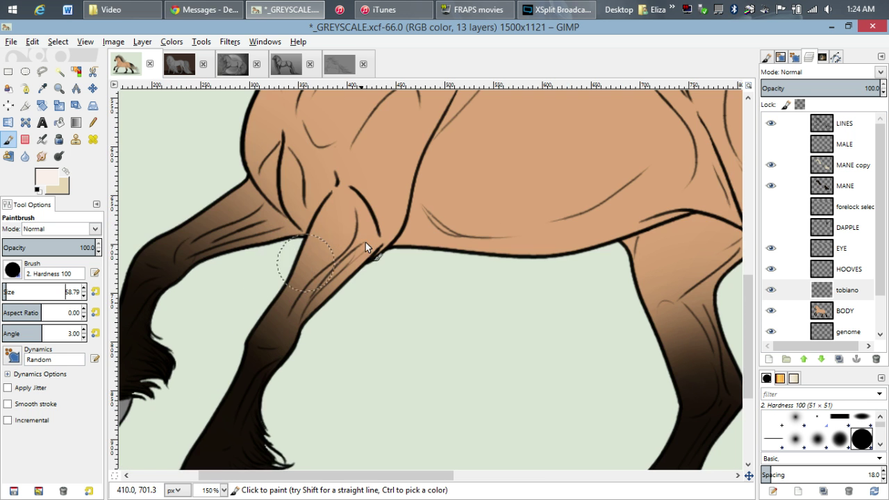
{"action": "scroll", "coordinate": [674, 277], "scroll_direction": "right", "scroll_amount": 5}
{"action": "scroll", "coordinate": [426, 341], "scroll_direction": "down", "scroll_amount": 2}
{"action": "scroll", "coordinate": [426, 342], "scroll_direction": "left", "scroll_amount": 1}
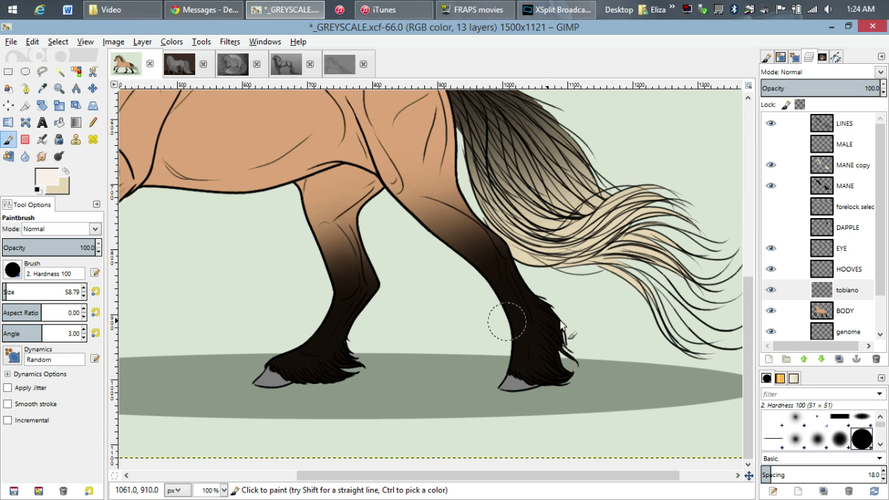
{"action": "mouse_move", "coordinate": [509, 318]}
{"action": "left_mouse_down"}
{"action": "mouse_move", "coordinate": [581, 325]}
{"action": "mouse_move", "coordinate": [516, 402]}
{"action": "mouse_move", "coordinate": [493, 382]}
{"action": "mouse_move", "coordinate": [486, 402]}
{"action": "mouse_move", "coordinate": [417, 256]}
{"action": "mouse_move", "coordinate": [491, 356]}
{"action": "mouse_move", "coordinate": [456, 186]}
{"action": "left_mouse_up"}
Paint a large off-white patch over the croup, hip and upper thigh, leaving a tan area on the flank.
{"action": "scroll", "coordinate": [548, 206], "scroll_direction": "up", "scroll_amount": 1}
{"action": "scroll", "coordinate": [587, 396], "scroll_direction": "up", "scroll_amount": 3}
{"action": "scroll", "coordinate": [587, 395], "scroll_direction": "left", "scroll_amount": 2}
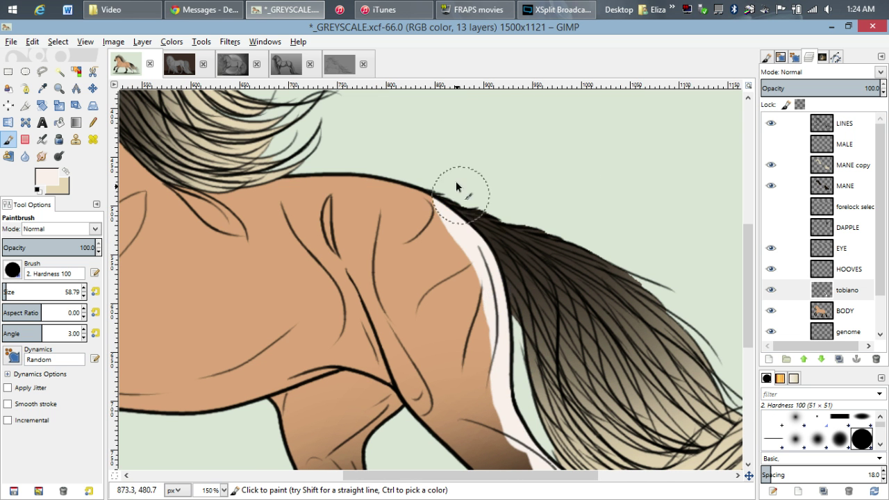
{"action": "mouse_move", "coordinate": [301, 145]}
{"action": "left_mouse_down"}
{"action": "mouse_move", "coordinate": [287, 172]}
{"action": "mouse_move", "coordinate": [409, 211]}
{"action": "mouse_move", "coordinate": [448, 236]}
{"action": "mouse_move", "coordinate": [408, 342]}
{"action": "mouse_move", "coordinate": [469, 359]}
{"action": "mouse_move", "coordinate": [519, 349]}
{"action": "left_mouse_up"}
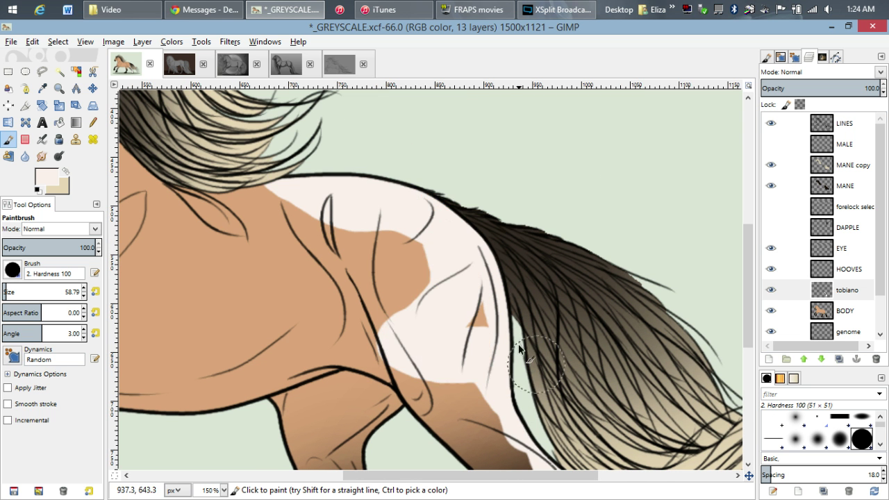
Paint off-white stockings on the other hind leg's lower part and on the raised foreleg.
{"action": "scroll", "coordinate": [551, 254], "scroll_direction": "down", "scroll_amount": 3, "text": "ctrl"}
{"action": "scroll", "coordinate": [343, 363], "scroll_direction": "up", "scroll_amount": 2, "text": "ctrl"}
{"action": "scroll", "coordinate": [440, 423], "scroll_direction": "down", "scroll_amount": 1}
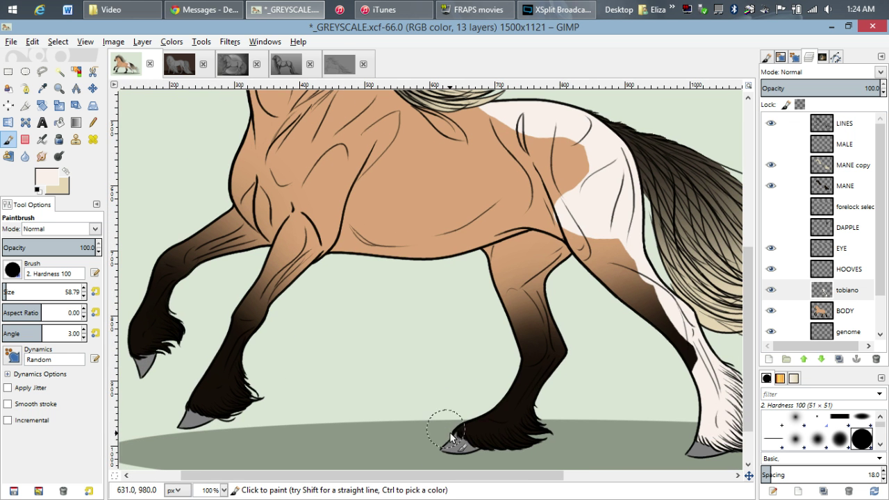
{"action": "mouse_move", "coordinate": [503, 427]}
{"action": "left_mouse_down"}
{"action": "mouse_move", "coordinate": [565, 378]}
{"action": "mouse_move", "coordinate": [538, 448]}
{"action": "left_mouse_up"}
{"action": "scroll", "coordinate": [313, 347], "scroll_direction": "up", "scroll_amount": 2}
{"action": "scroll", "coordinate": [347, 361], "scroll_direction": "left", "scroll_amount": 2}
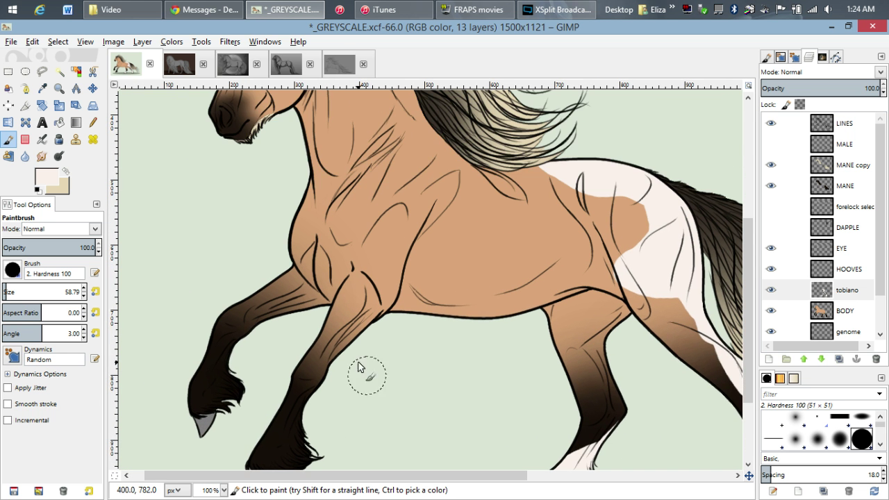
{"action": "scroll", "coordinate": [321, 345], "scroll_direction": "down", "scroll_amount": 3}
{"action": "mouse_move", "coordinate": [240, 347]}
{"action": "left_mouse_down"}
{"action": "mouse_move", "coordinate": [230, 304]}
{"action": "mouse_move", "coordinate": [234, 264]}
{"action": "mouse_move", "coordinate": [262, 182]}
{"action": "mouse_move", "coordinate": [202, 322]}
{"action": "mouse_move", "coordinate": [208, 274]}
{"action": "left_mouse_up"}
Set the Paintbrush size to 36.50 and paint off-white patches on the neck, the shoulder and the front of the muzzle.
{"action": "scroll", "coordinate": [292, 244], "scroll_direction": "up", "scroll_amount": 5}
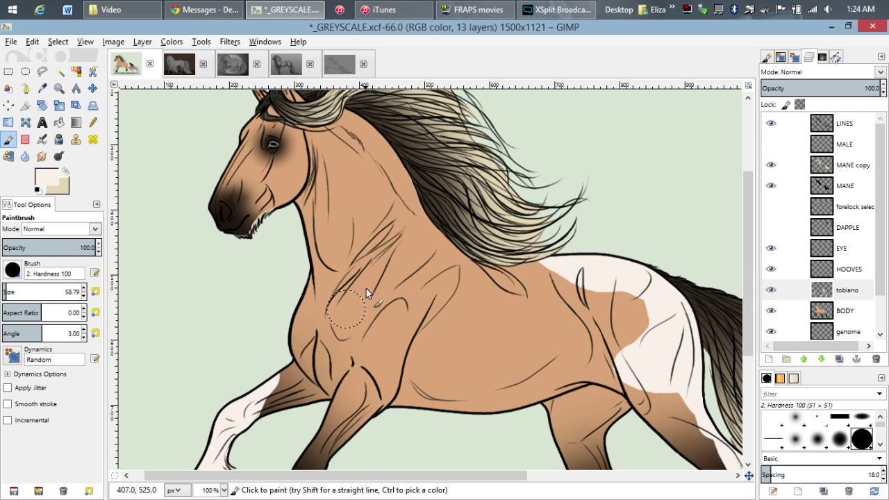
{"action": "left_click_drag", "start_coordinate": [24, 297], "coordinate": [20, 297]}
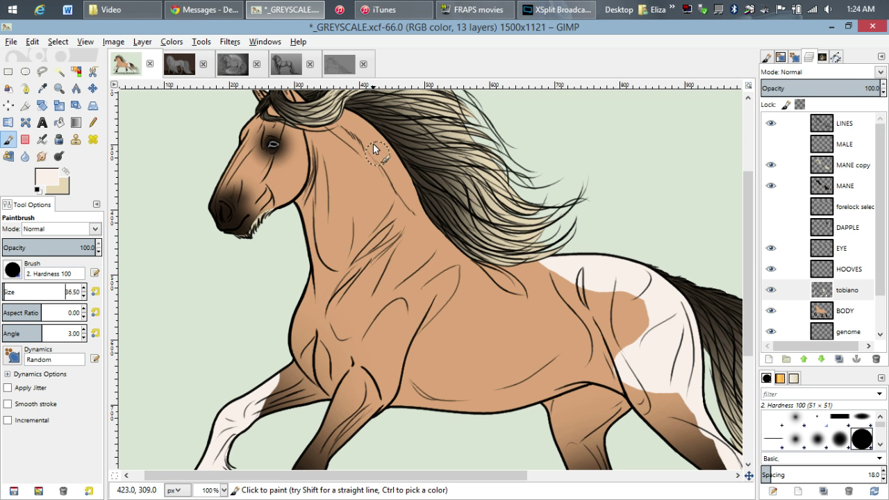
{"action": "mouse_move", "coordinate": [390, 152]}
{"action": "left_mouse_down"}
{"action": "mouse_move", "coordinate": [375, 184]}
{"action": "mouse_move", "coordinate": [342, 228]}
{"action": "mouse_move", "coordinate": [392, 229]}
{"action": "mouse_move", "coordinate": [419, 292]}
{"action": "mouse_move", "coordinate": [391, 320]}
{"action": "mouse_move", "coordinate": [379, 385]}
{"action": "mouse_move", "coordinate": [423, 329]}
{"action": "mouse_move", "coordinate": [458, 319]}
{"action": "mouse_move", "coordinate": [466, 283]}
{"action": "mouse_move", "coordinate": [429, 266]}
{"action": "mouse_move", "coordinate": [427, 234]}
{"action": "mouse_move", "coordinate": [450, 226]}
{"action": "mouse_move", "coordinate": [417, 225]}
{"action": "mouse_move", "coordinate": [407, 171]}
{"action": "left_mouse_up"}
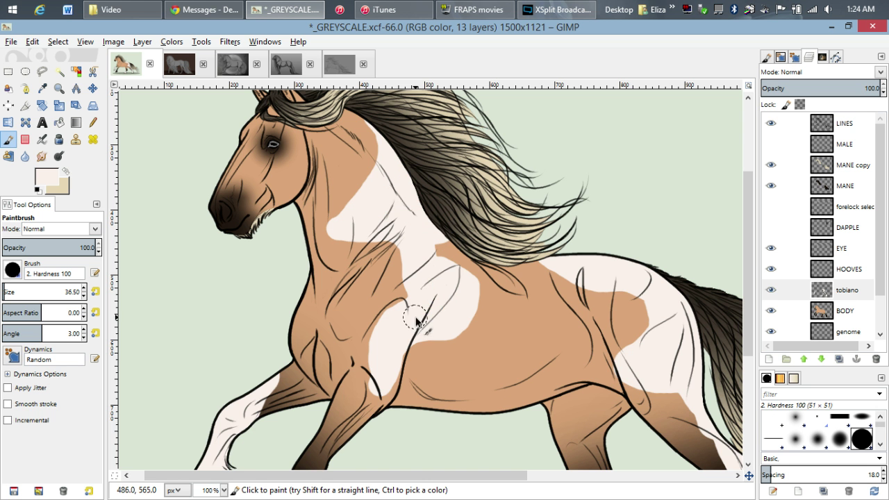
{"action": "scroll", "coordinate": [415, 320], "scroll_direction": "down", "scroll_amount": 3}
{"action": "scroll", "coordinate": [319, 205], "scroll_direction": "up", "scroll_amount": 5}
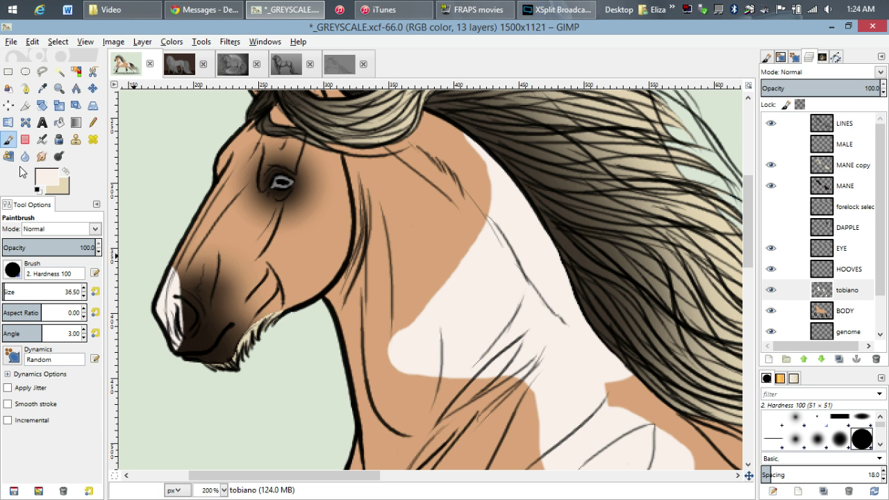
Set the Eraser to opacity 100 and size 14.21, and trim the off-white muzzle patch on the tobiano layer.
{"action": "left_click", "coordinate": [25, 138]}
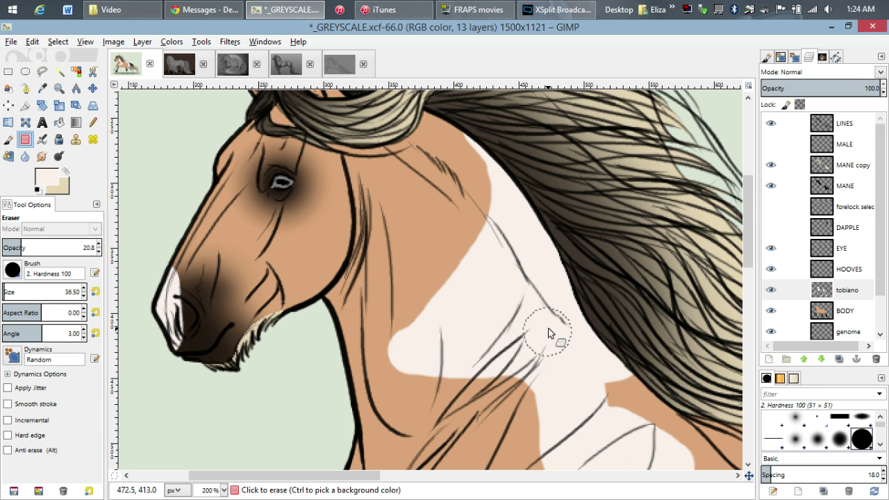
{"action": "scroll", "coordinate": [545, 316], "scroll_direction": "down", "scroll_amount": 5}
{"action": "scroll", "coordinate": [489, 316], "scroll_direction": "up", "scroll_amount": 3}
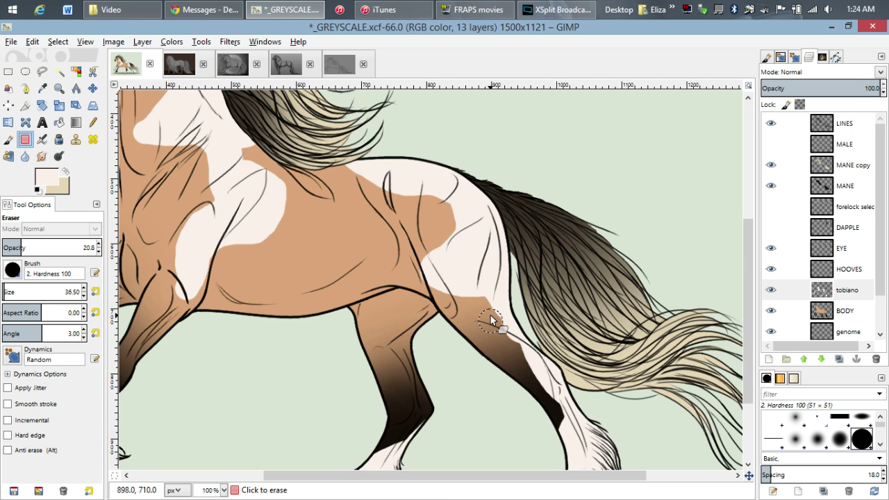
{"action": "scroll", "coordinate": [532, 304], "scroll_direction": "down", "scroll_amount": 2}
{"action": "scroll", "coordinate": [188, 168], "scroll_direction": "up", "scroll_amount": 7}
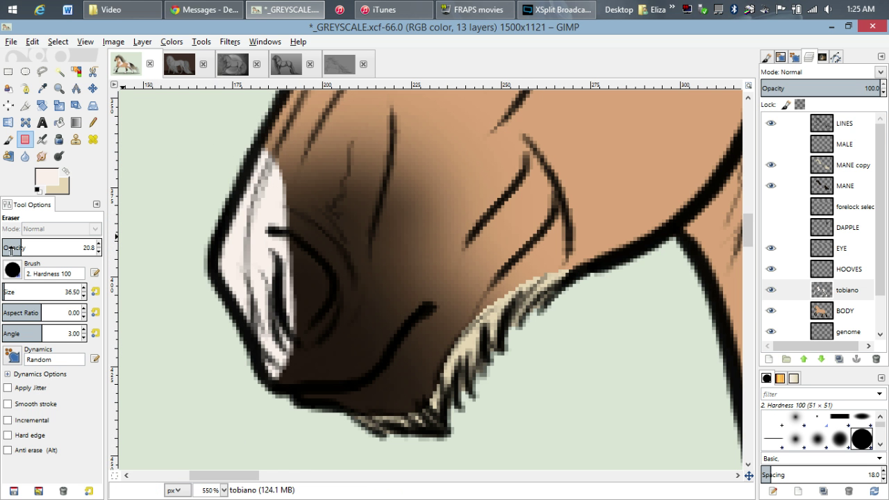
{"action": "left_click_drag", "start_coordinate": [21, 248], "coordinate": [101, 248]}
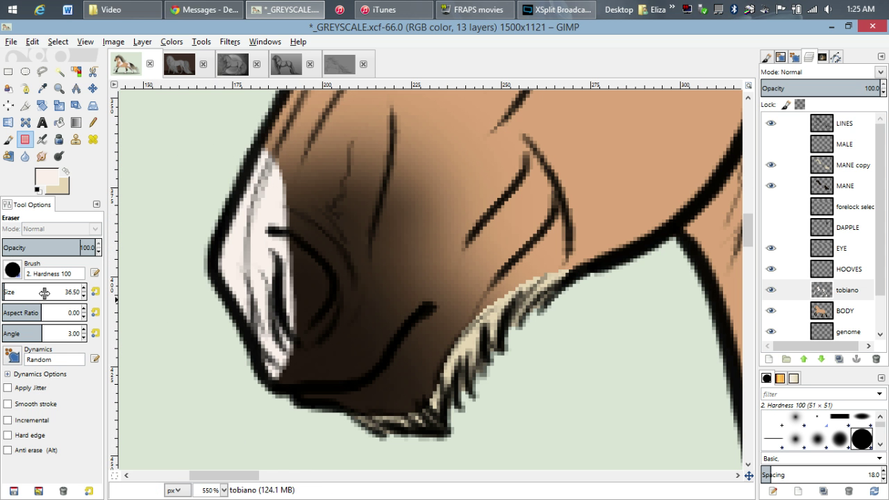
{"action": "mouse_move", "coordinate": [44, 292]}
{"action": "left_mouse_down"}
{"action": "mouse_move", "coordinate": [21, 291]}
{"action": "mouse_move", "coordinate": [32, 295]}
{"action": "left_mouse_up"}
{"action": "mouse_move", "coordinate": [290, 270]}
{"action": "left_mouse_down"}
{"action": "mouse_move", "coordinate": [265, 136]}
{"action": "mouse_move", "coordinate": [205, 297]}
{"action": "mouse_move", "coordinate": [297, 328]}
{"action": "left_mouse_up"}
{"action": "scroll", "coordinate": [367, 232], "scroll_direction": "down", "scroll_amount": 5, "text": "ctrl"}
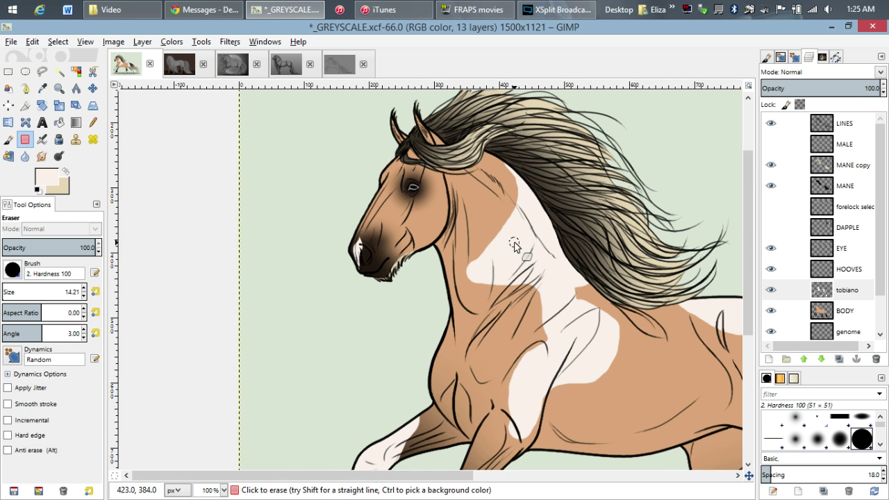
Erase along the front and lower edges of the off-white neck patch to give it an irregular outline.
{"action": "scroll", "coordinate": [511, 242], "scroll_direction": "up", "scroll_amount": 3, "text": "ctrl"}
{"action": "mouse_move", "coordinate": [278, 188]}
{"action": "left_mouse_down"}
{"action": "mouse_move", "coordinate": [261, 248]}
{"action": "mouse_move", "coordinate": [179, 305]}
{"action": "left_mouse_up"}
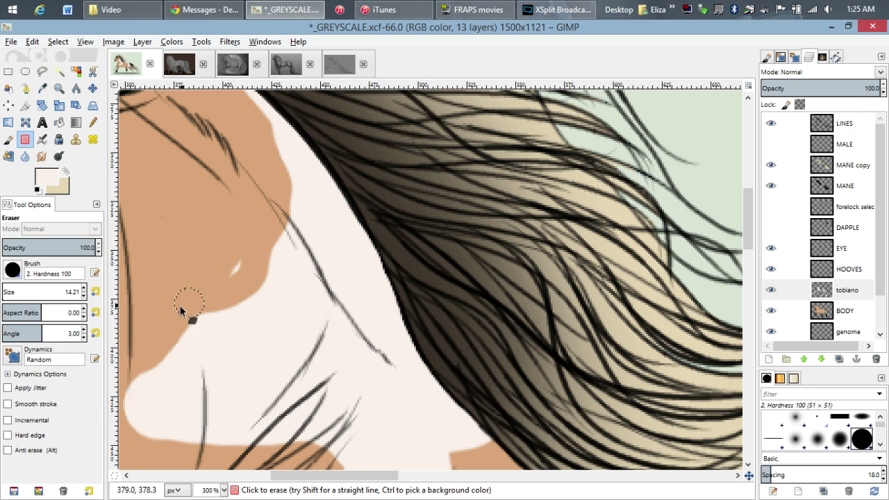
{"action": "left_click_drag", "start_coordinate": [223, 262], "coordinate": [354, 183]}
{"action": "scroll", "coordinate": [341, 200], "scroll_direction": "up", "scroll_amount": 1, "text": "ctrl"}
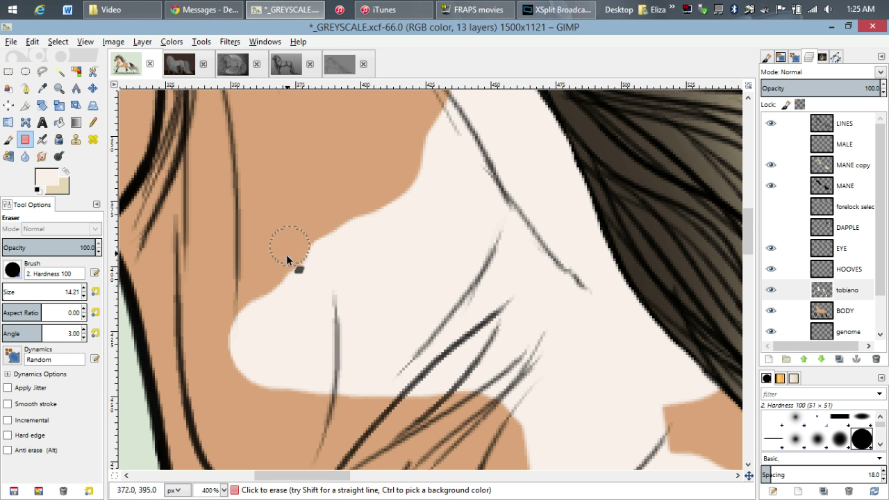
{"action": "mouse_move", "coordinate": [286, 259]}
{"action": "left_mouse_down"}
{"action": "mouse_move", "coordinate": [253, 322]}
{"action": "mouse_move", "coordinate": [200, 372]}
{"action": "mouse_move", "coordinate": [202, 314]}
{"action": "mouse_move", "coordinate": [213, 291]}
{"action": "mouse_move", "coordinate": [306, 337]}
{"action": "mouse_move", "coordinate": [341, 315]}
{"action": "mouse_move", "coordinate": [444, 308]}
{"action": "left_mouse_up"}
Erase the front edge and lower tip of the shoulder patch down to the top of the foreleg into an uneven outline.
{"action": "scroll", "coordinate": [396, 310], "scroll_direction": "right", "scroll_amount": 3}
{"action": "scroll", "coordinate": [344, 247], "scroll_direction": "down", "scroll_amount": 3}
{"action": "mouse_move", "coordinate": [384, 175]}
{"action": "left_mouse_down"}
{"action": "mouse_move", "coordinate": [386, 288]}
{"action": "mouse_move", "coordinate": [313, 351]}
{"action": "left_mouse_up"}
{"action": "scroll", "coordinate": [361, 305], "scroll_direction": "down", "scroll_amount": 3}
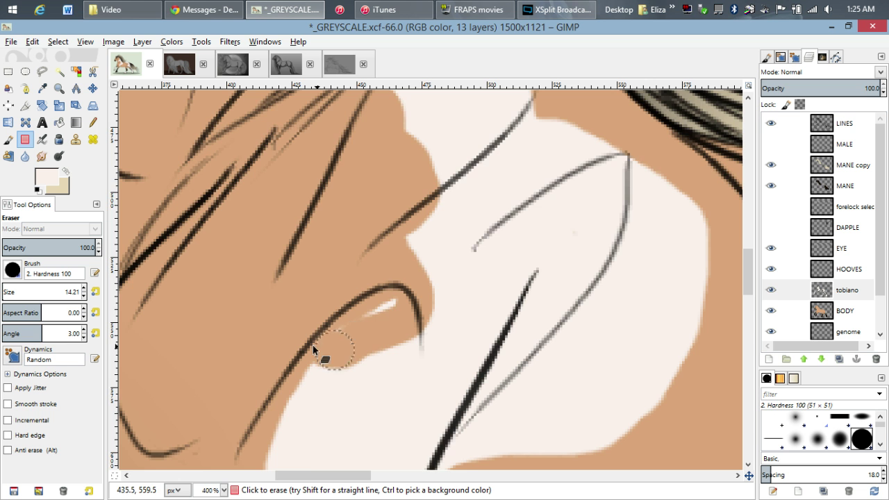
{"action": "scroll", "coordinate": [400, 278], "scroll_direction": "down", "scroll_amount": 3}
{"action": "mouse_move", "coordinate": [300, 182]}
{"action": "left_mouse_down"}
{"action": "mouse_move", "coordinate": [283, 284]}
{"action": "mouse_move", "coordinate": [256, 343]}
{"action": "left_mouse_up"}
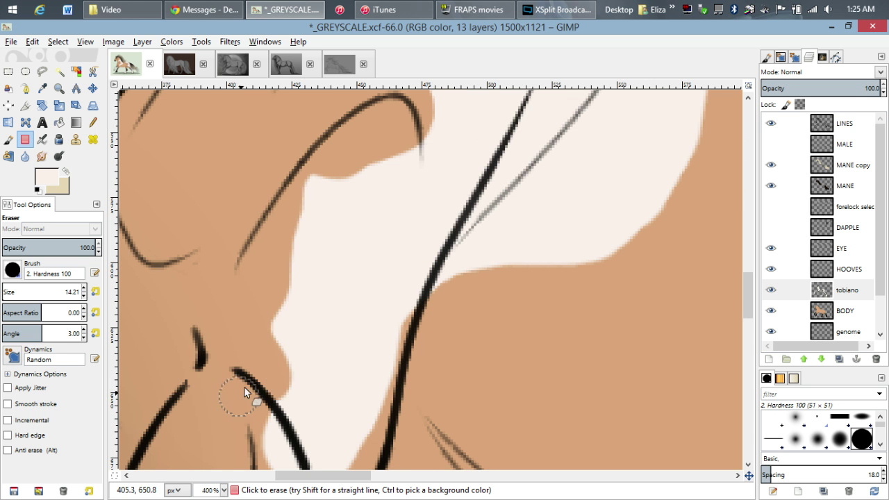
{"action": "scroll", "coordinate": [246, 386], "scroll_direction": "down", "scroll_amount": 3}
{"action": "scroll", "coordinate": [265, 272], "scroll_direction": "down", "scroll_amount": 3}
{"action": "mouse_move", "coordinate": [268, 252]}
{"action": "left_mouse_down"}
{"action": "mouse_move", "coordinate": [278, 209]}
{"action": "mouse_move", "coordinate": [241, 264]}
{"action": "mouse_move", "coordinate": [281, 297]}
{"action": "mouse_move", "coordinate": [252, 222]}
{"action": "left_mouse_up"}
{"action": "left_click_drag", "start_coordinate": [375, 212], "coordinate": [397, 147]}
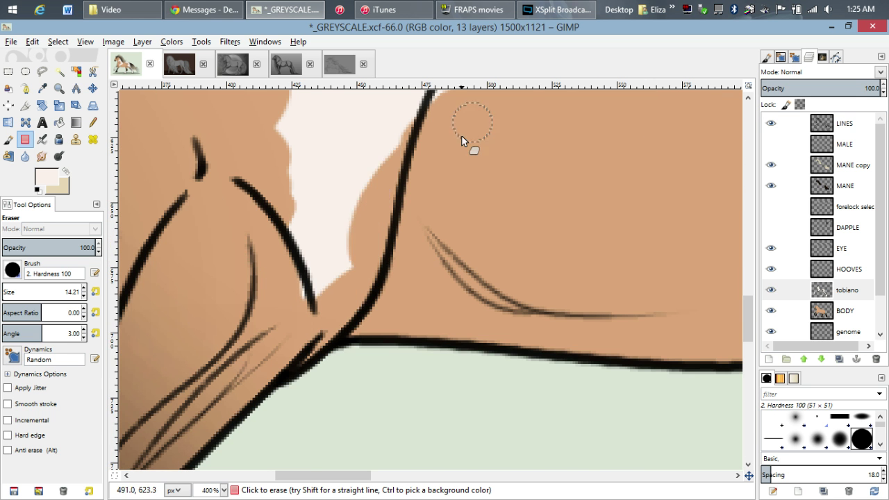
Erase scalloped notches into the lower rear edge of the shoulder patch.
{"action": "scroll", "coordinate": [387, 309], "scroll_direction": "up", "scroll_amount": 3}
{"action": "scroll", "coordinate": [349, 350], "scroll_direction": "up", "scroll_amount": 3}
{"action": "scroll", "coordinate": [349, 350], "scroll_direction": "right", "scroll_amount": 3}
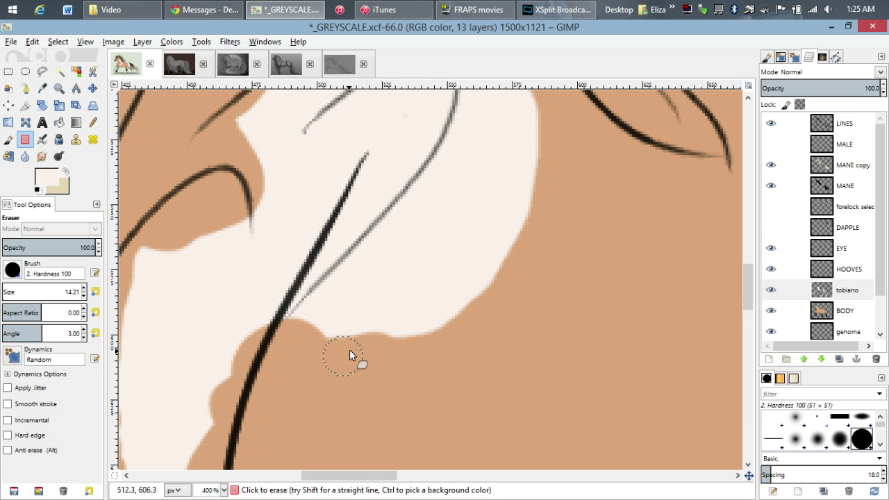
{"action": "left_click_drag", "start_coordinate": [350, 347], "coordinate": [389, 320]}
{"action": "left_click_drag", "start_coordinate": [448, 268], "coordinate": [490, 239]}
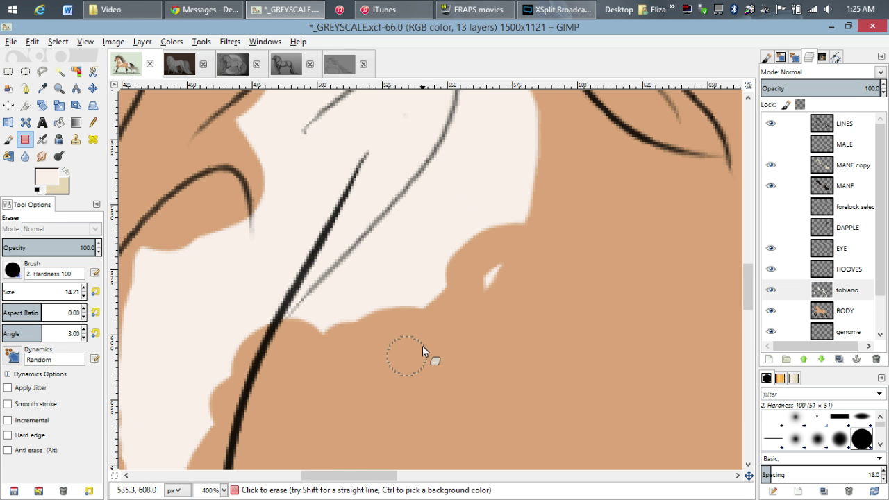
{"action": "scroll", "coordinate": [461, 265], "scroll_direction": "down", "scroll_amount": 2, "text": "ctrl"}
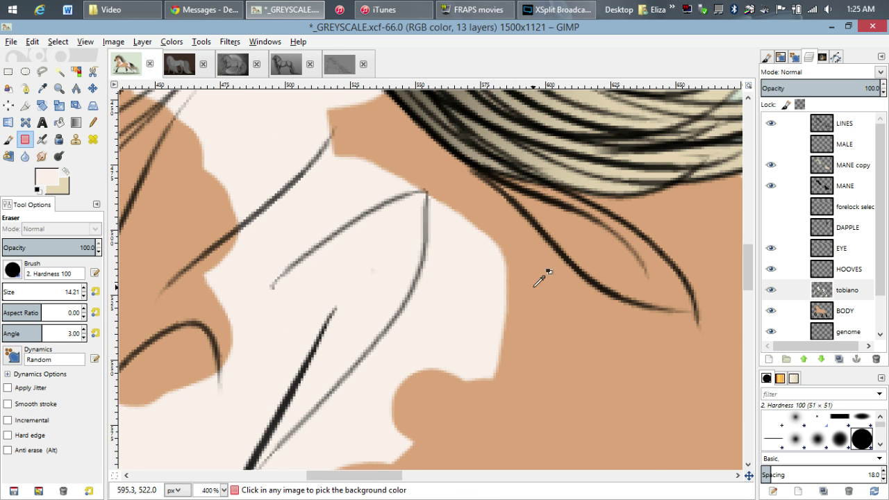
Erase a rounded tan area between the neck and shoulder patches and roughen the shoulder patch's upper and rear edges.
{"action": "scroll", "coordinate": [535, 278], "scroll_direction": "down", "scroll_amount": 2, "text": "ctrl"}
{"action": "scroll", "coordinate": [534, 268], "scroll_direction": "up", "scroll_amount": 4, "text": "ctrl"}
{"action": "scroll", "coordinate": [389, 209], "scroll_direction": "up", "scroll_amount": 3}
{"action": "mouse_move", "coordinate": [382, 154]}
{"action": "left_mouse_down"}
{"action": "mouse_move", "coordinate": [304, 240]}
{"action": "mouse_move", "coordinate": [332, 217]}
{"action": "mouse_move", "coordinate": [353, 250]}
{"action": "left_mouse_up"}
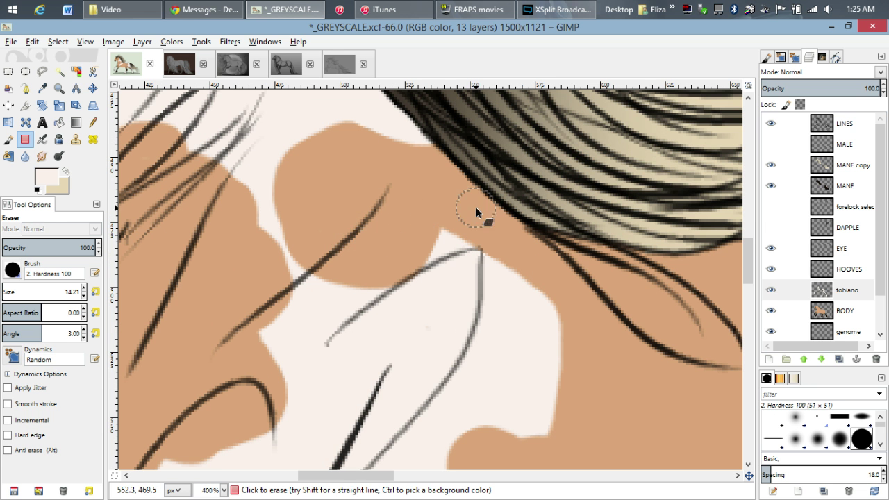
{"action": "mouse_move", "coordinate": [476, 211]}
{"action": "left_mouse_down"}
{"action": "mouse_move", "coordinate": [469, 243]}
{"action": "mouse_move", "coordinate": [603, 340]}
{"action": "left_mouse_up"}
{"action": "scroll", "coordinate": [610, 326], "scroll_direction": "down", "scroll_amount": 3}
{"action": "mouse_move", "coordinate": [559, 271]}
{"action": "left_mouse_down"}
{"action": "mouse_move", "coordinate": [541, 319]}
{"action": "mouse_move", "coordinate": [541, 371]}
{"action": "left_mouse_up"}
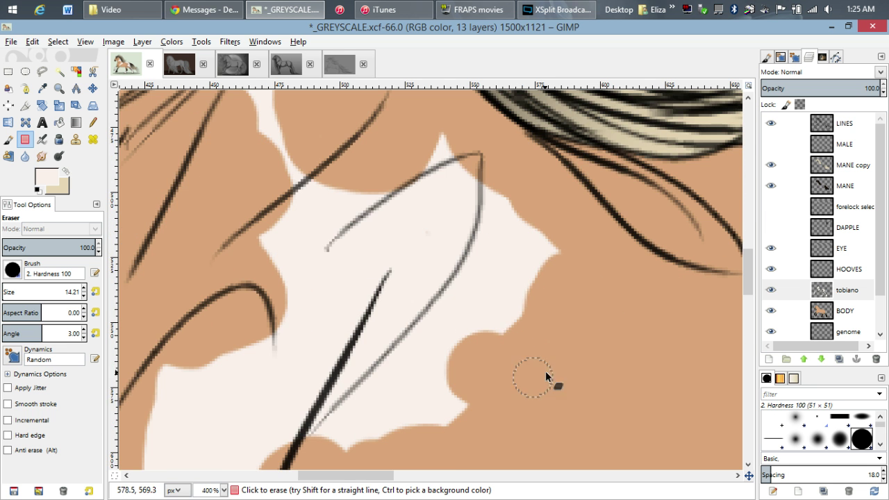
Reshape the upper edge of the tan area at the base of the neck with the Eraser.
{"action": "scroll", "coordinate": [542, 370], "scroll_direction": "down", "scroll_amount": 4, "text": "ctrl"}
{"action": "scroll", "coordinate": [493, 248], "scroll_direction": "up", "scroll_amount": 3, "text": "ctrl"}
{"action": "scroll", "coordinate": [493, 248], "scroll_direction": "up", "scroll_amount": 2, "text": "ctrl"}
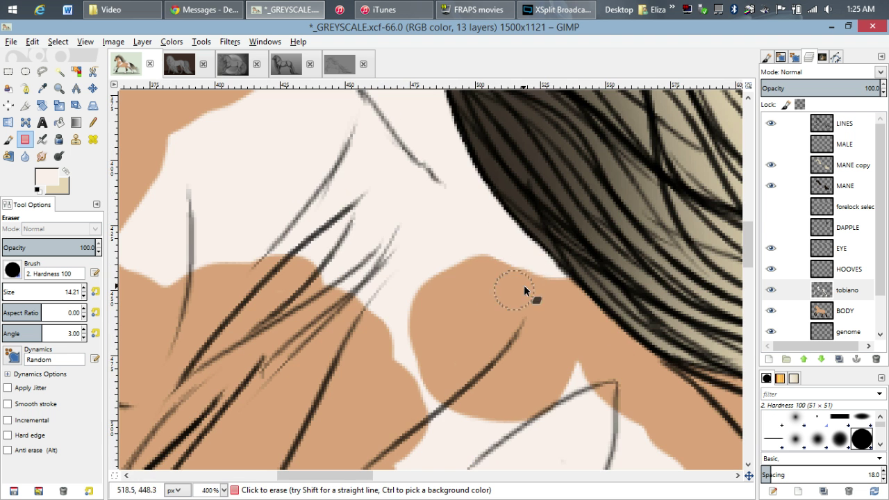
{"action": "mouse_move", "coordinate": [494, 290]}
{"action": "left_mouse_down"}
{"action": "mouse_move", "coordinate": [468, 278]}
{"action": "mouse_move", "coordinate": [437, 297]}
{"action": "left_mouse_up"}
{"action": "scroll", "coordinate": [472, 313], "scroll_direction": "down", "scroll_amount": 4, "text": "ctrl"}
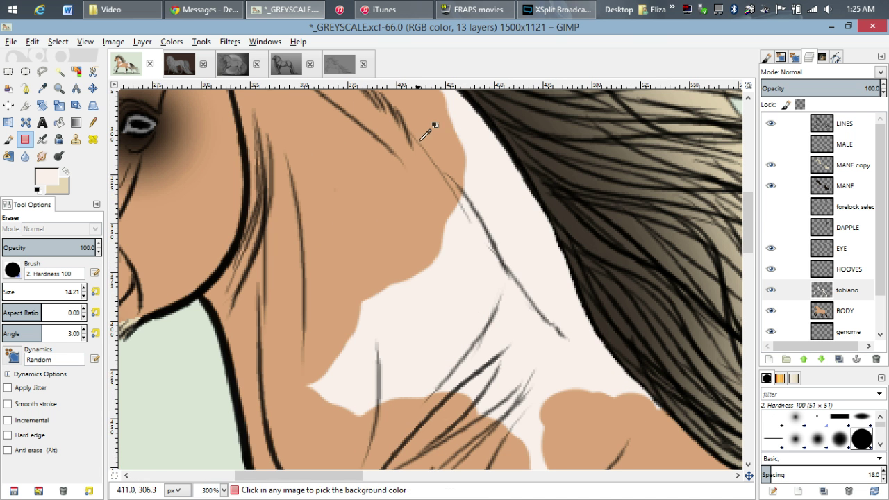
Erase a tan notch into the neck patch along the mane and repaint its lower edge off-white with the Paintbrush.
{"action": "scroll", "coordinate": [511, 254], "scroll_direction": "up", "scroll_amount": 3, "text": "ctrl"}
{"action": "mouse_move", "coordinate": [512, 143]}
{"action": "left_mouse_down"}
{"action": "mouse_move", "coordinate": [476, 254]}
{"action": "mouse_move", "coordinate": [548, 198]}
{"action": "mouse_move", "coordinate": [533, 179]}
{"action": "left_mouse_up"}
{"action": "key", "text": "p"}
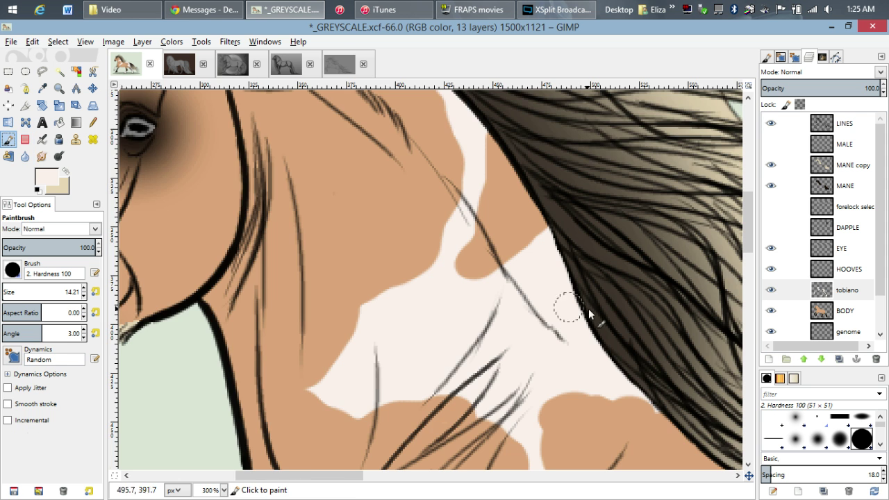
{"action": "scroll", "coordinate": [573, 308], "scroll_direction": "up", "scroll_amount": 1, "text": "ctrl"}
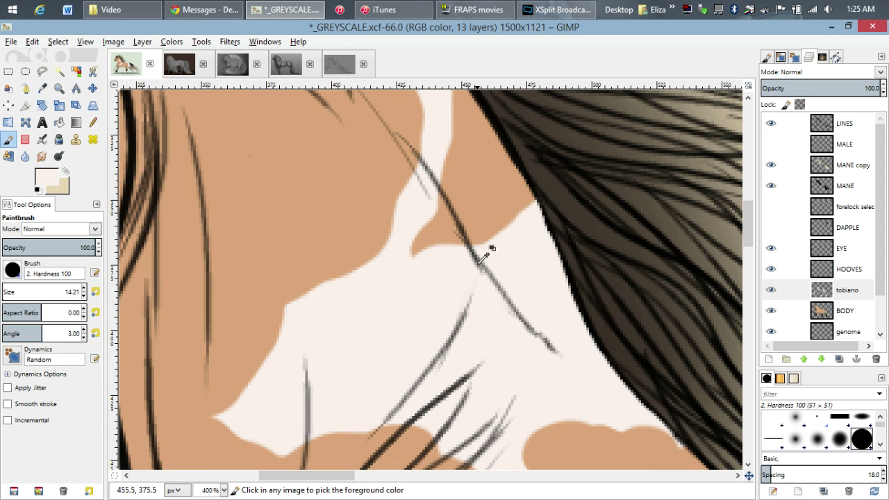
{"action": "scroll", "coordinate": [493, 248], "scroll_direction": "down", "scroll_amount": 6, "text": "ctrl"}
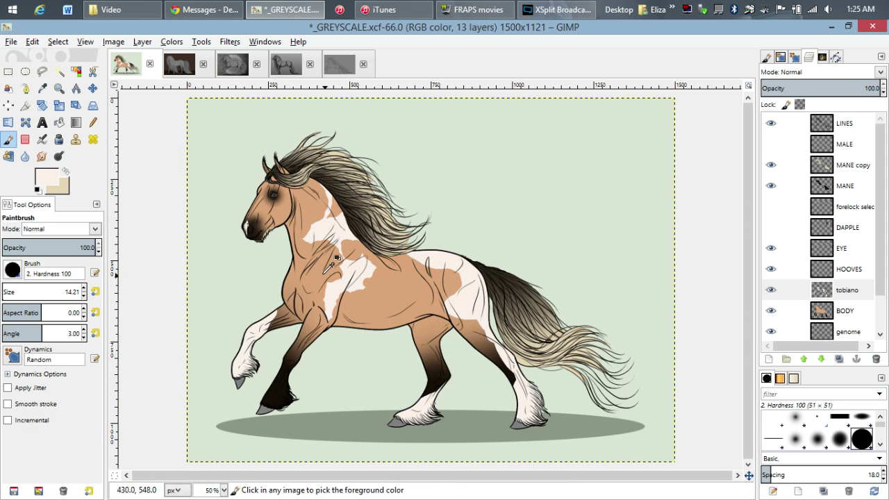
Paint a separate off-white spot on the barrel behind the shoulder and erase its edges into an irregular shape.
{"action": "scroll", "coordinate": [358, 264], "scroll_direction": "up", "scroll_amount": 6, "text": "ctrl"}
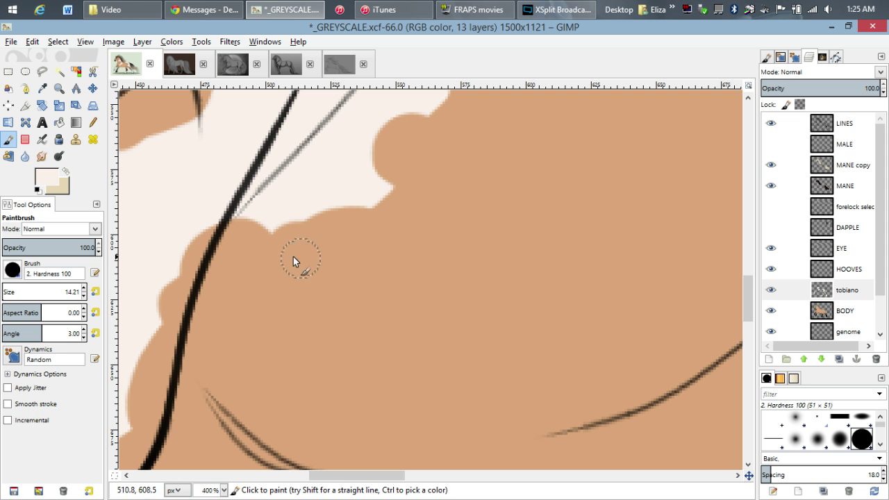
{"action": "mouse_move", "coordinate": [293, 258]}
{"action": "left_mouse_down"}
{"action": "mouse_move", "coordinate": [281, 345]}
{"action": "mouse_move", "coordinate": [351, 309]}
{"action": "mouse_move", "coordinate": [297, 340]}
{"action": "mouse_move", "coordinate": [277, 273]}
{"action": "left_mouse_up"}
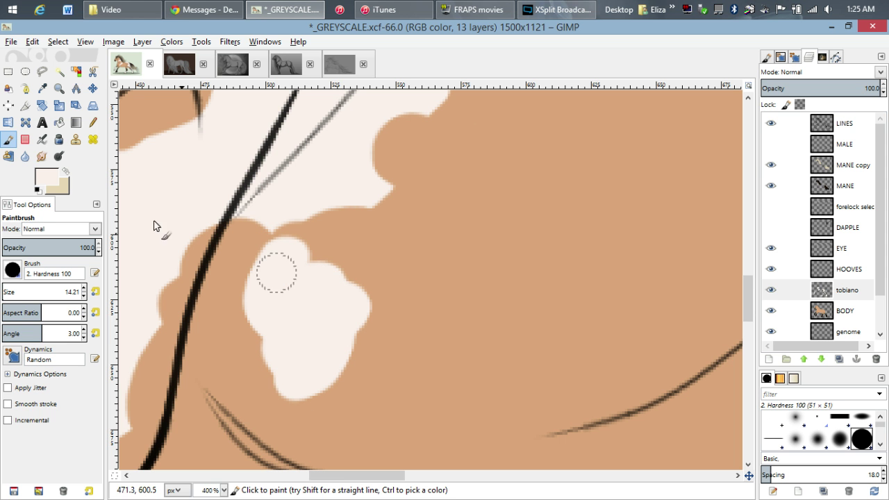
{"action": "key", "text": "shift+e"}
{"action": "left_click_drag", "start_coordinate": [326, 243], "coordinate": [375, 310]}
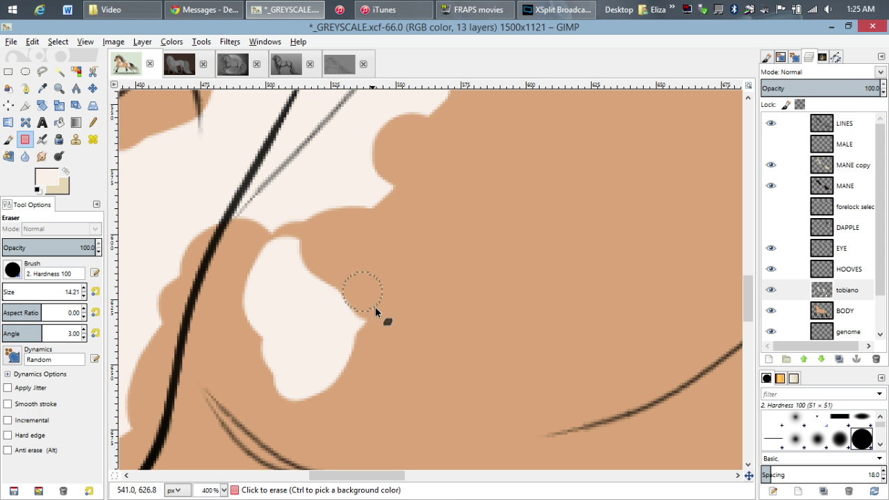
{"action": "mouse_move", "coordinate": [254, 272]}
{"action": "left_mouse_down"}
{"action": "mouse_move", "coordinate": [299, 244]}
{"action": "mouse_move", "coordinate": [380, 260]}
{"action": "mouse_move", "coordinate": [367, 309]}
{"action": "left_mouse_up"}
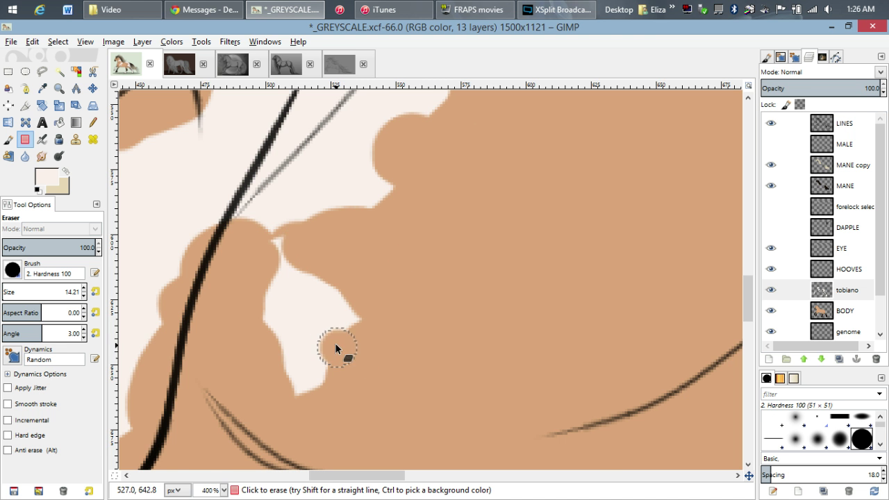
{"action": "scroll", "coordinate": [353, 346], "scroll_direction": "down", "scroll_amount": 5}
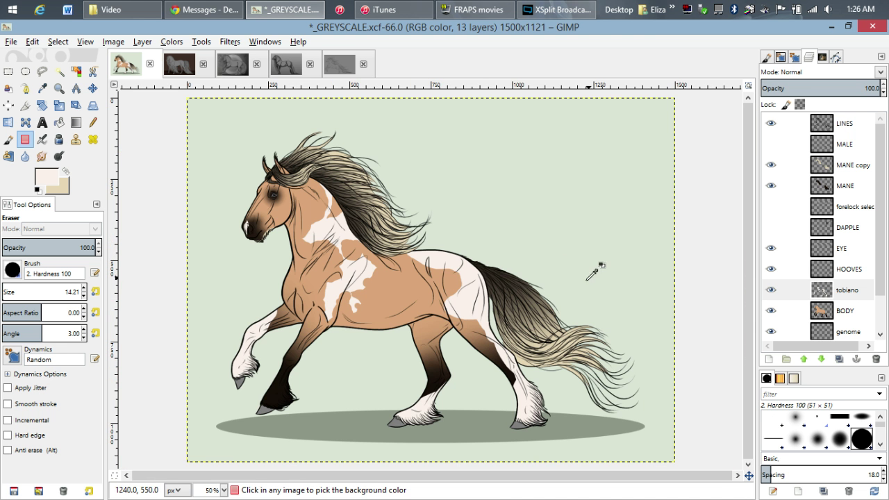
Erase the upper edge of the raised foreleg's off-white marking into an irregular, rounded outline.
{"action": "scroll", "coordinate": [229, 347], "scroll_direction": "up", "scroll_amount": 7}
{"action": "mouse_move", "coordinate": [479, 164]}
{"action": "left_mouse_down"}
{"action": "mouse_move", "coordinate": [451, 185]}
{"action": "mouse_move", "coordinate": [361, 321]}
{"action": "left_mouse_up"}
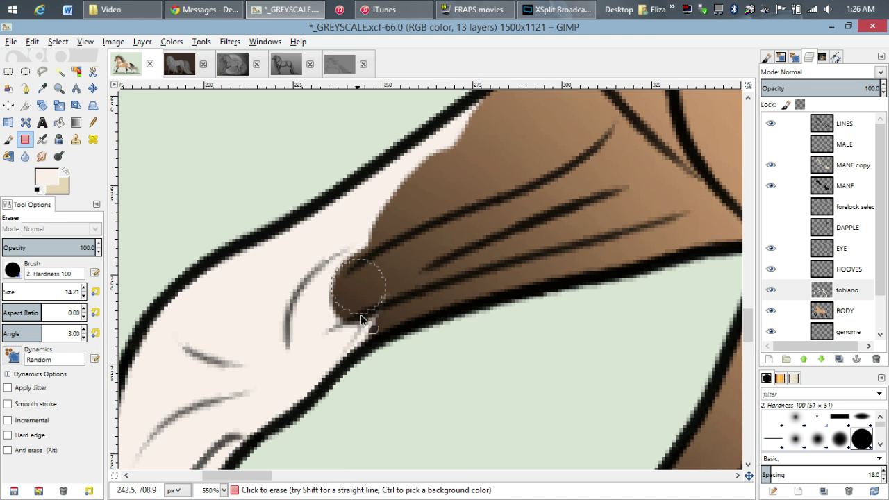
{"action": "scroll", "coordinate": [490, 279], "scroll_direction": "down", "scroll_amount": 5}
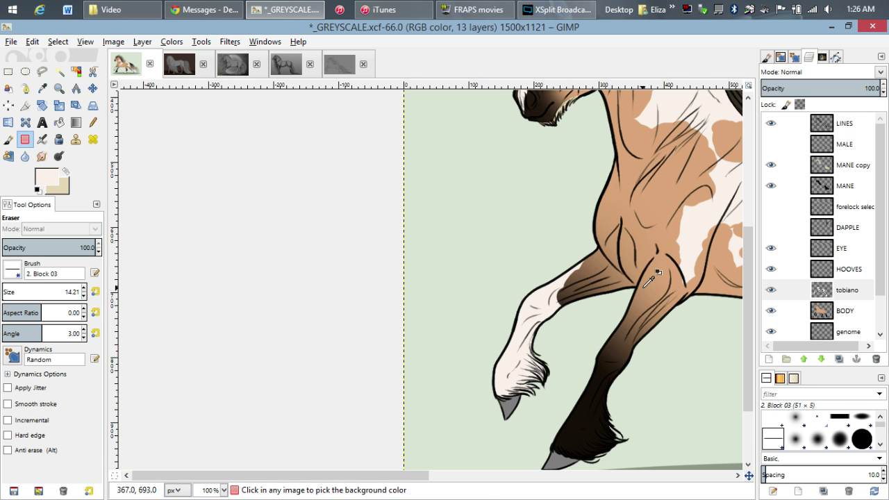
Set the Eraser to the 2. Hardness 100 brush at angle 0 and roughen the lower edge of the croup patch.
{"action": "scroll", "coordinate": [649, 282], "scroll_direction": "right", "scroll_amount": 10}
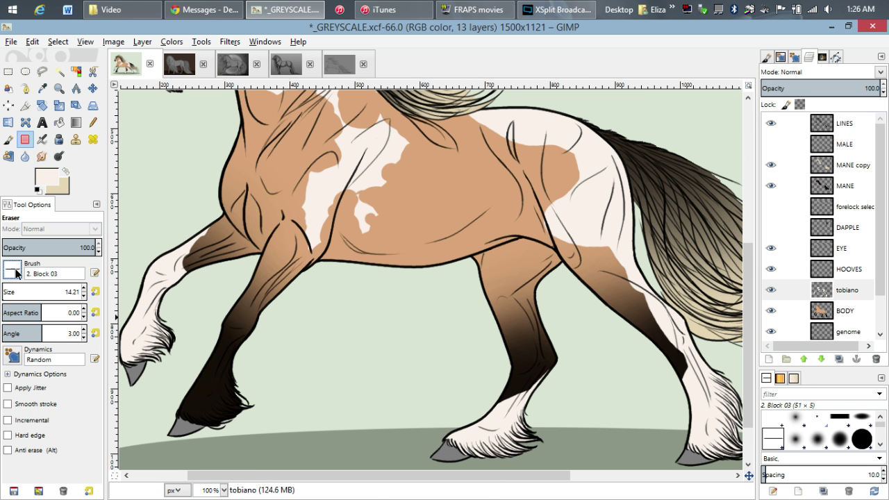
{"action": "left_click", "coordinate": [15, 273]}
{"action": "left_click", "coordinate": [71, 315]}
{"action": "left_click", "coordinate": [95, 334]}
{"action": "scroll", "coordinate": [529, 184], "scroll_direction": "up", "scroll_amount": 4}
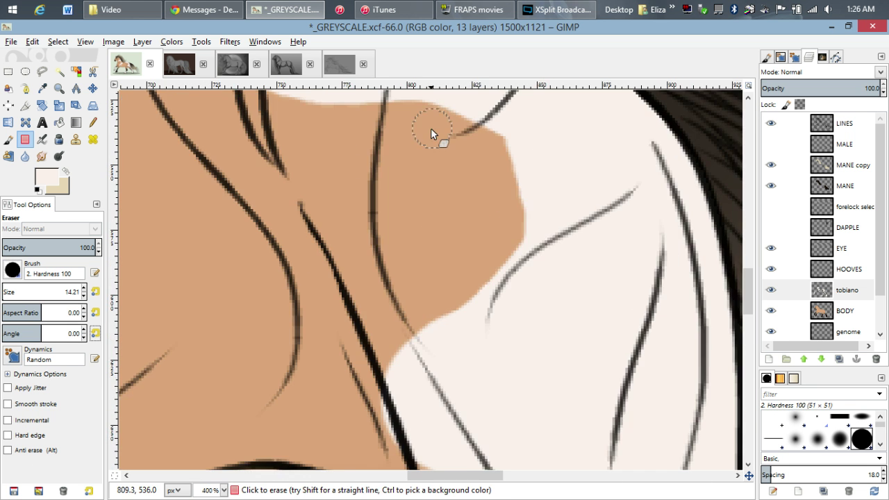
{"action": "scroll", "coordinate": [431, 132], "scroll_direction": "up", "scroll_amount": 1}
{"action": "key", "text": "space"}
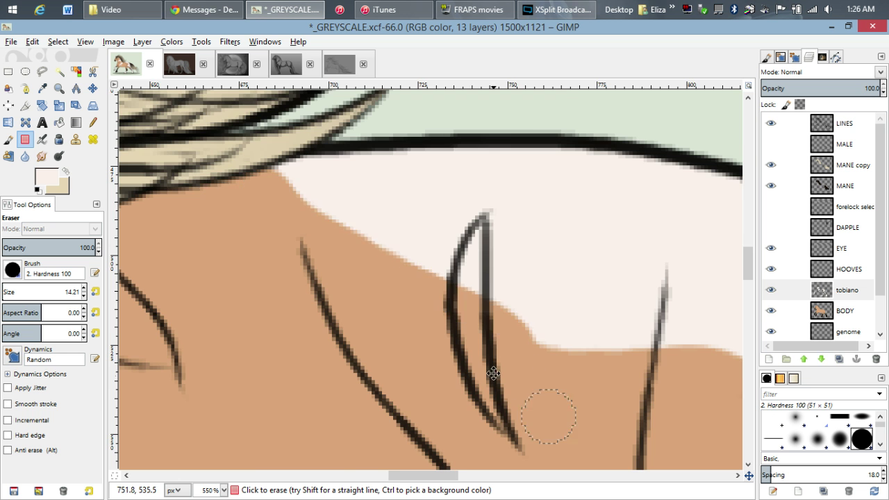
{"action": "scroll", "coordinate": [477, 297], "scroll_direction": "right", "scroll_amount": 3}
{"action": "scroll", "coordinate": [347, 209], "scroll_direction": "right", "scroll_amount": 5}
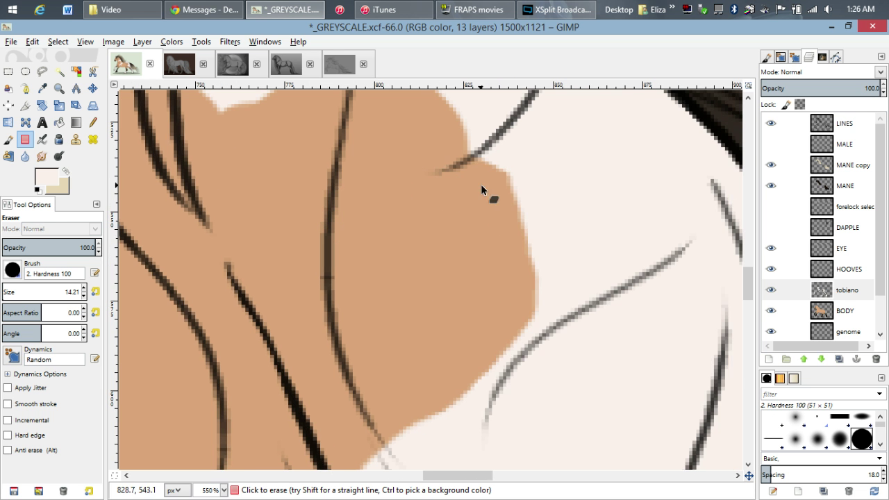
Erase along the rear and lower edges of the tan hip area to give the rump patch an uneven border.
{"action": "left_click_drag", "start_coordinate": [536, 194], "coordinate": [528, 377]}
{"action": "scroll", "coordinate": [444, 333], "scroll_direction": "down", "scroll_amount": 3}
{"action": "left_click_drag", "start_coordinate": [411, 222], "coordinate": [340, 347]}
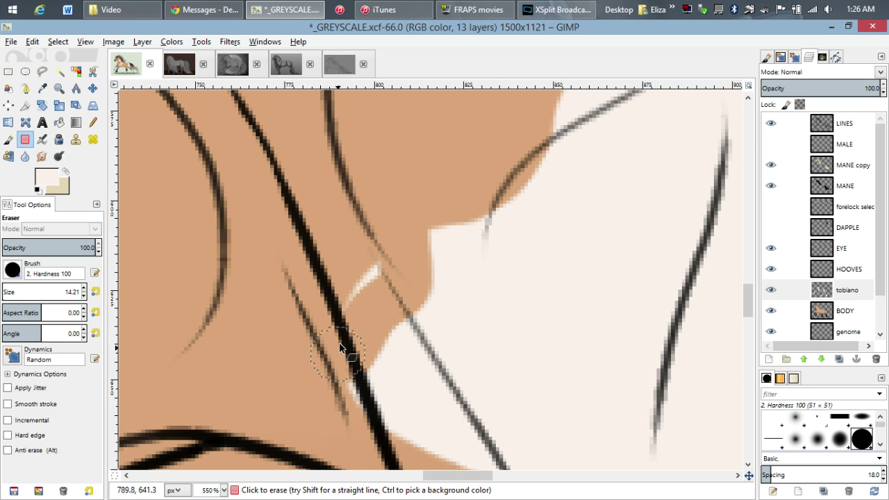
Erase rounded tan bulges into the rump patch's lower edge from the flank across the top of the thigh.
{"action": "scroll", "coordinate": [373, 245], "scroll_direction": "down", "scroll_amount": 2}
{"action": "left_click_drag", "start_coordinate": [373, 245], "coordinate": [410, 361]}
{"action": "scroll", "coordinate": [389, 326], "scroll_direction": "right", "scroll_amount": 3}
{"action": "scroll", "coordinate": [373, 303], "scroll_direction": "down", "scroll_amount": 1}
{"action": "mouse_move", "coordinate": [430, 295]}
{"action": "left_mouse_down"}
{"action": "mouse_move", "coordinate": [485, 283]}
{"action": "mouse_move", "coordinate": [564, 294]}
{"action": "left_mouse_up"}
{"action": "scroll", "coordinate": [579, 326], "scroll_direction": "down", "scroll_amount": 2}
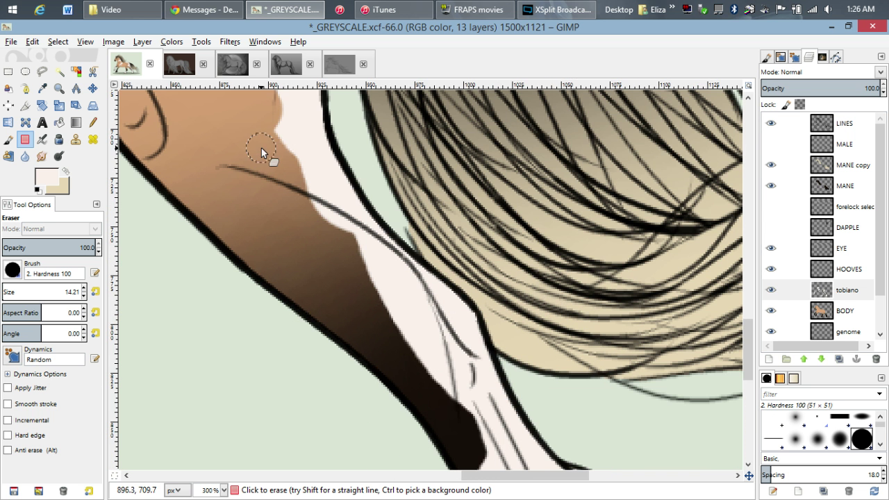
Roughen the edge of the off-white marking down the back of the near hind leg past the hock.
{"action": "mouse_move", "coordinate": [261, 148]}
{"action": "left_mouse_down"}
{"action": "mouse_move", "coordinate": [349, 258]}
{"action": "mouse_move", "coordinate": [354, 314]}
{"action": "mouse_move", "coordinate": [353, 285]}
{"action": "mouse_move", "coordinate": [399, 311]}
{"action": "mouse_move", "coordinate": [441, 361]}
{"action": "mouse_move", "coordinate": [367, 324]}
{"action": "left_mouse_up"}
{"action": "scroll", "coordinate": [409, 305], "scroll_direction": "down", "scroll_amount": 3}
{"action": "mouse_move", "coordinate": [452, 284]}
{"action": "left_mouse_down"}
{"action": "mouse_move", "coordinate": [436, 301]}
{"action": "mouse_move", "coordinate": [481, 337]}
{"action": "mouse_move", "coordinate": [463, 417]}
{"action": "left_mouse_up"}
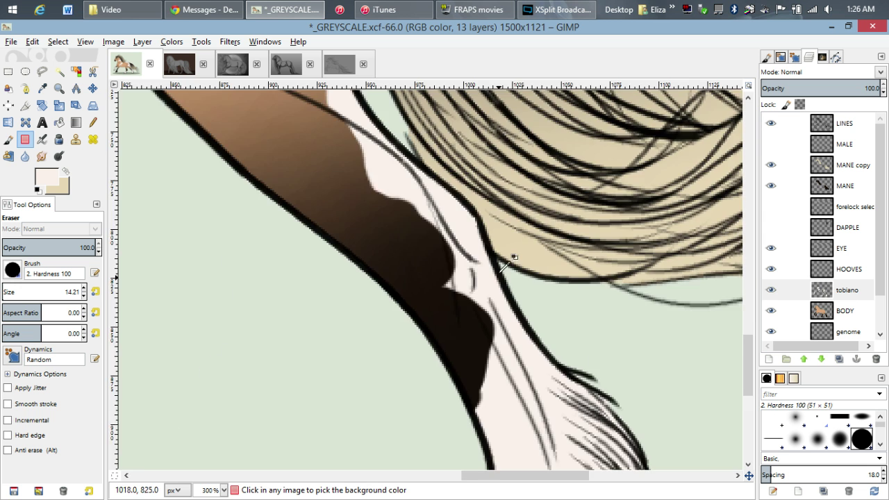
Erase further rounded tan bumps upward into the off-white area at the top of the thigh near the flank.
{"action": "scroll", "coordinate": [563, 246], "scroll_direction": "down", "scroll_amount": 5}
{"action": "scroll", "coordinate": [552, 341], "scroll_direction": "up", "scroll_amount": 3}
{"action": "scroll", "coordinate": [552, 340], "scroll_direction": "down", "scroll_amount": 3}
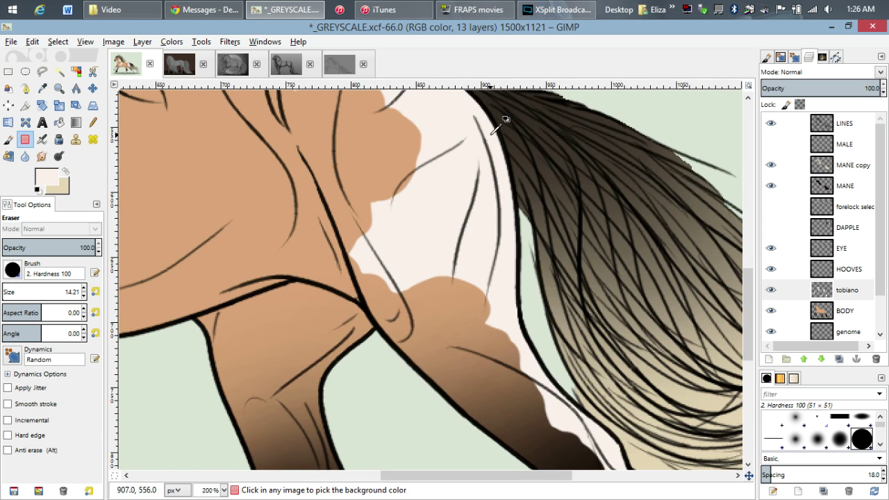
{"action": "scroll", "coordinate": [471, 214], "scroll_direction": "up", "scroll_amount": 2}
{"action": "scroll", "coordinate": [471, 214], "scroll_direction": "up", "scroll_amount": 4}
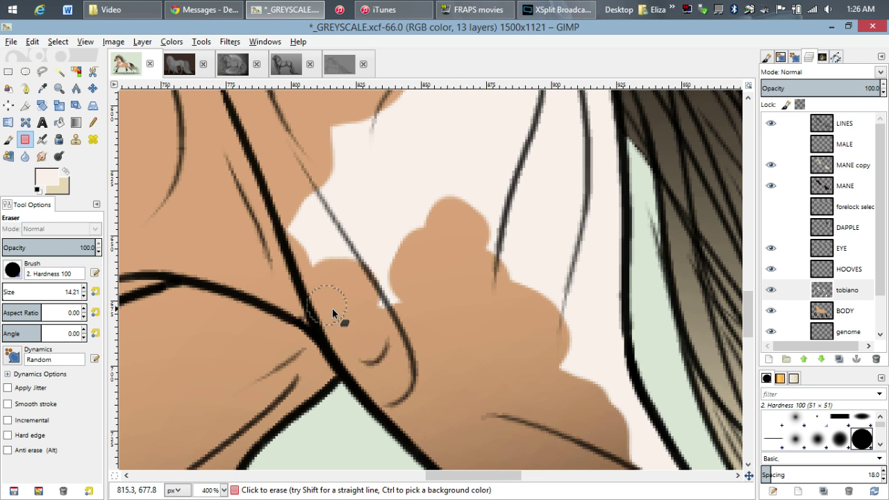
{"action": "scroll", "coordinate": [494, 220], "scroll_direction": "down", "scroll_amount": 6, "text": "ctrl"}
{"action": "scroll", "coordinate": [495, 221], "scroll_direction": "up", "scroll_amount": 5, "text": "ctrl"}
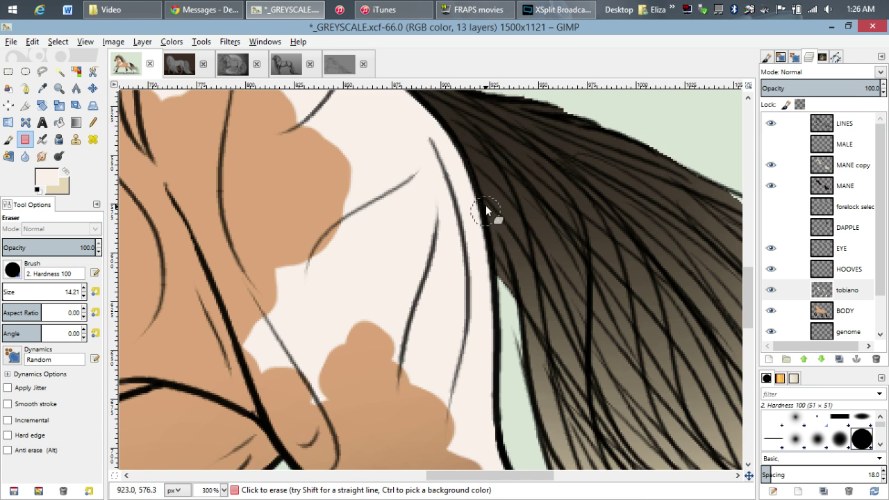
Erase an irregular tan patch out of the white along the buttock just beneath the tail.
{"action": "scroll", "coordinate": [485, 205], "scroll_direction": "down", "scroll_amount": 2, "text": "ctrl"}
{"action": "scroll", "coordinate": [457, 154], "scroll_direction": "up", "scroll_amount": 1, "text": "ctrl"}
{"action": "scroll", "coordinate": [457, 154], "scroll_direction": "up", "scroll_amount": 1, "text": "ctrl"}
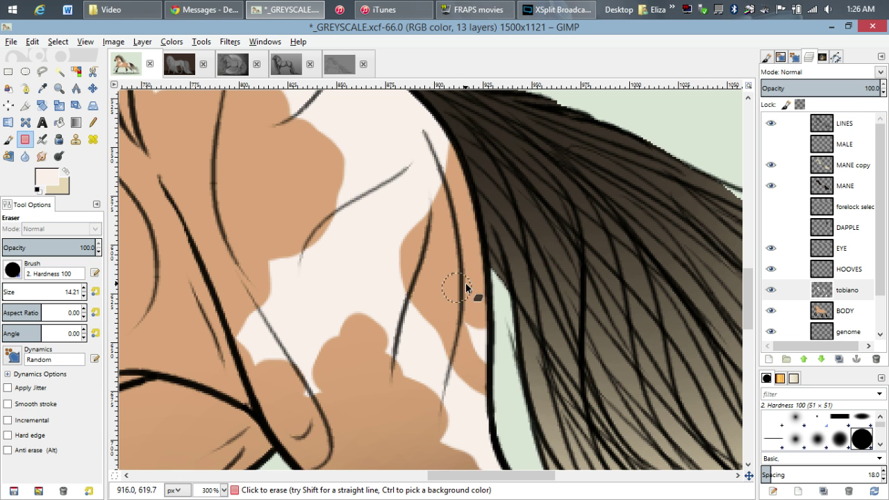
{"action": "scroll", "coordinate": [549, 253], "scroll_direction": "down", "scroll_amount": 4, "text": "ctrl"}
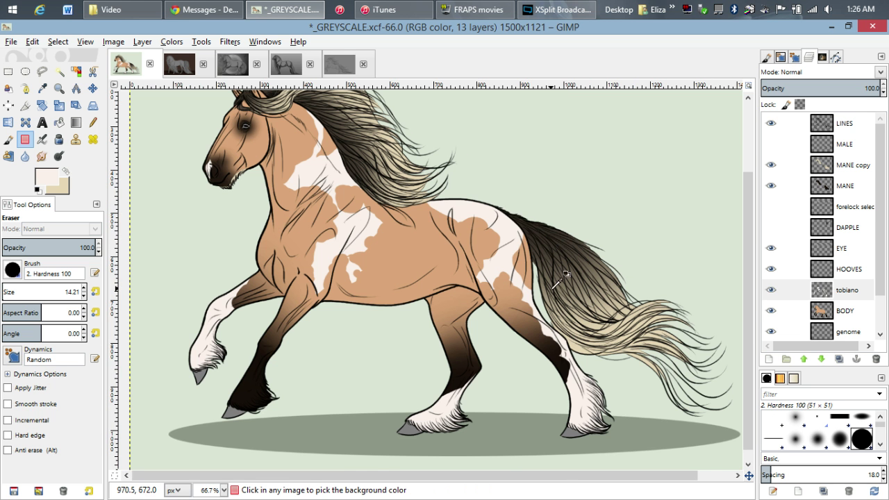
Extend the off-white marking on the far hind leg up over the hock and along its front edge with the Paintbrush.
{"action": "scroll", "coordinate": [466, 345], "scroll_direction": "up", "scroll_amount": 4, "text": "ctrl"}
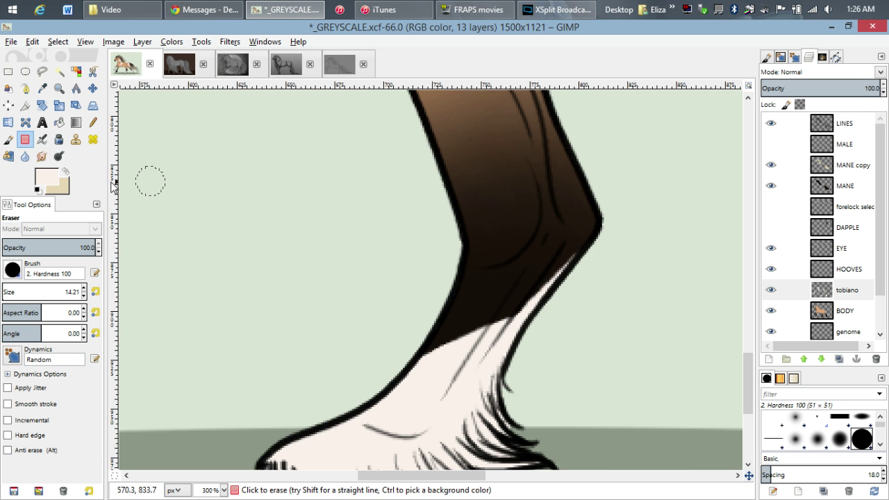
{"action": "left_click", "coordinate": [8, 138]}
{"action": "mouse_move", "coordinate": [598, 208]}
{"action": "left_mouse_down"}
{"action": "mouse_move", "coordinate": [556, 266]}
{"action": "mouse_move", "coordinate": [583, 199]}
{"action": "mouse_move", "coordinate": [547, 245]}
{"action": "mouse_move", "coordinate": [583, 197]}
{"action": "mouse_move", "coordinate": [544, 281]}
{"action": "mouse_move", "coordinate": [561, 100]}
{"action": "mouse_move", "coordinate": [538, 297]}
{"action": "mouse_move", "coordinate": [453, 353]}
{"action": "left_mouse_up"}
{"action": "left_click_drag", "start_coordinate": [432, 267], "coordinate": [435, 293]}
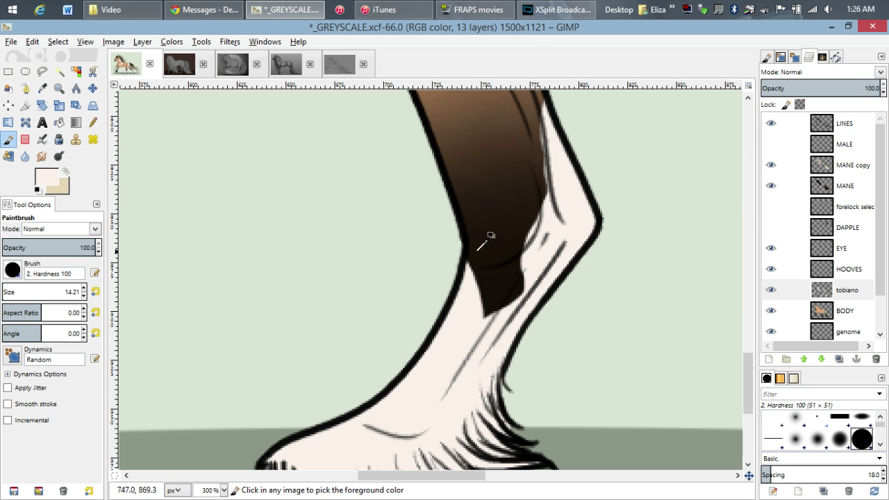
{"action": "scroll", "coordinate": [486, 238], "scroll_direction": "down", "scroll_amount": 6, "text": "ctrl"}
{"action": "scroll", "coordinate": [344, 261], "scroll_direction": "up", "scroll_amount": 1, "text": "ctrl"}
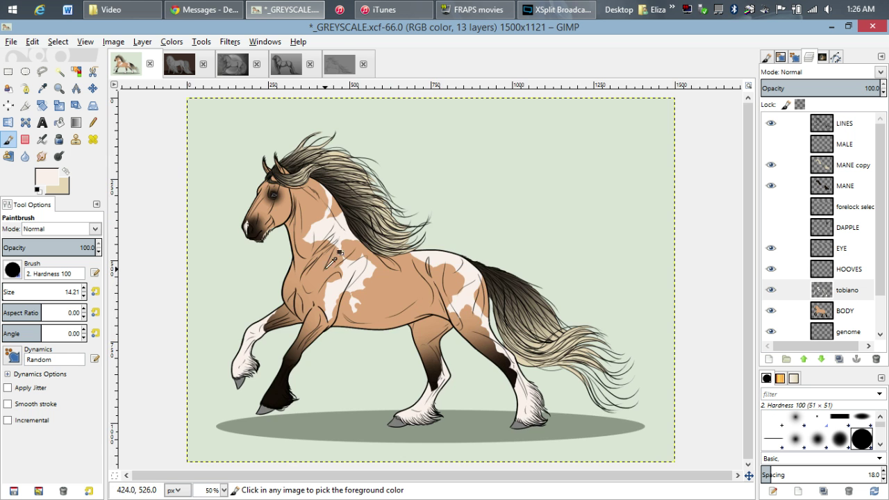
{"action": "scroll", "coordinate": [508, 283], "scroll_direction": "up", "scroll_amount": 1, "text": "ctrl"}
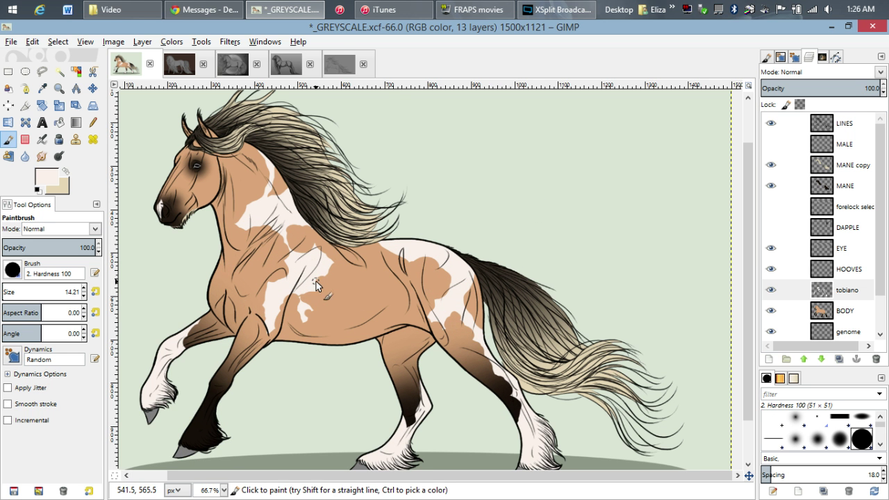
{"action": "scroll", "coordinate": [324, 286], "scroll_direction": "down", "scroll_amount": 2, "text": "ctrl"}
{"action": "scroll", "coordinate": [472, 318], "scroll_direction": "up", "scroll_amount": 2, "text": "ctrl"}
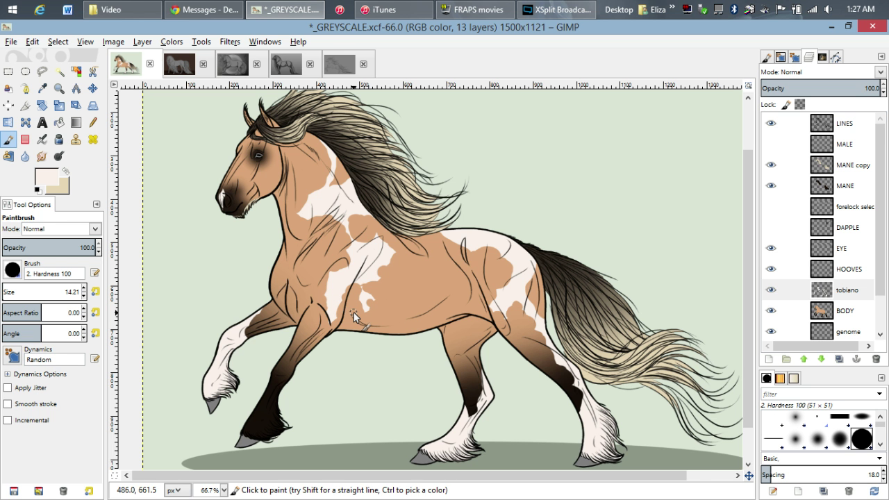
{"action": "left_click", "coordinate": [59, 72]}
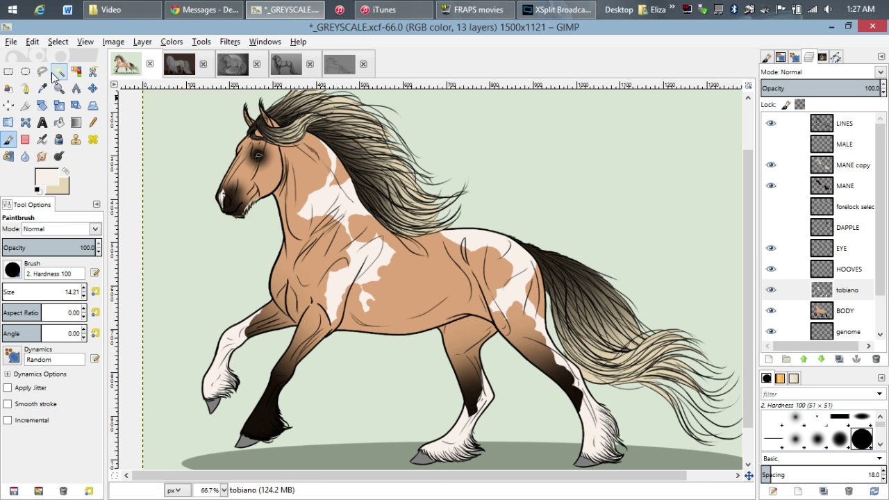
{"action": "left_click", "coordinate": [43, 72]}
{"action": "scroll", "coordinate": [204, 192], "scroll_direction": "up", "scroll_amount": 5, "text": "ctrl"}
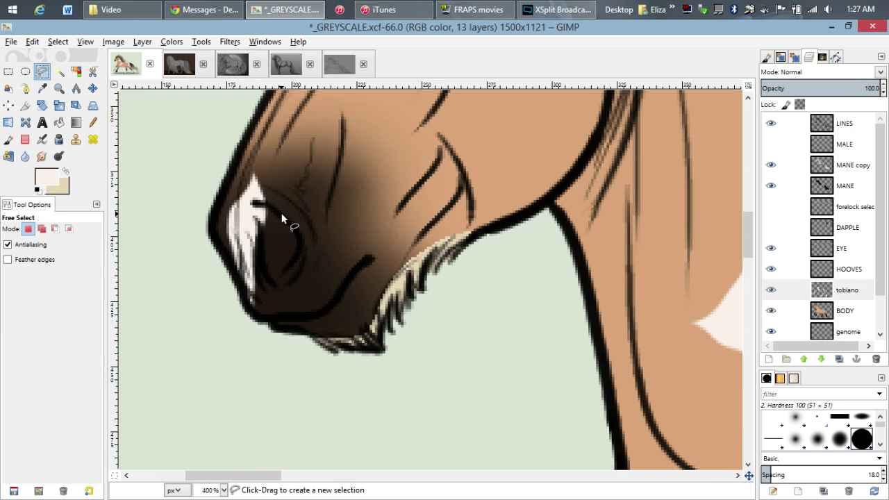
{"action": "scroll", "coordinate": [301, 195], "scroll_direction": "left", "scroll_amount": 1}
{"action": "scroll", "coordinate": [336, 214], "scroll_direction": "up", "scroll_amount": 1}
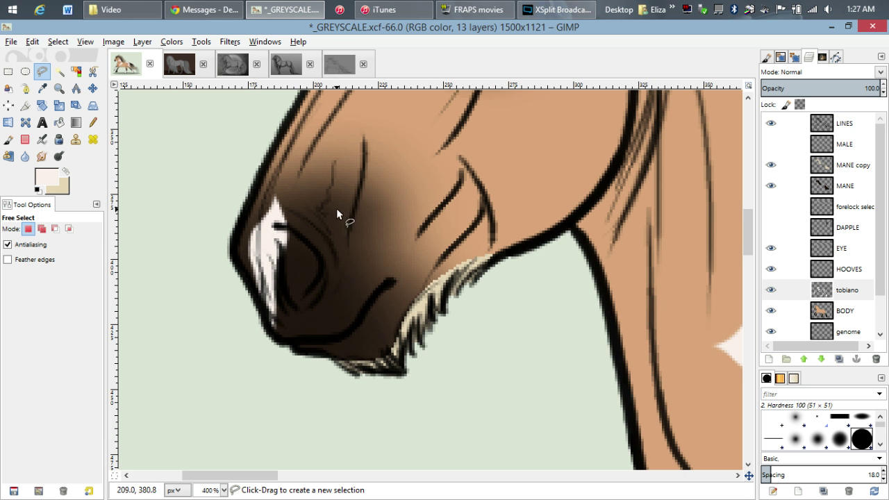
{"action": "mouse_move", "coordinate": [247, 162]}
{"action": "left_mouse_down"}
{"action": "mouse_move", "coordinate": [211, 256]}
{"action": "mouse_move", "coordinate": [366, 445]}
{"action": "left_mouse_up"}
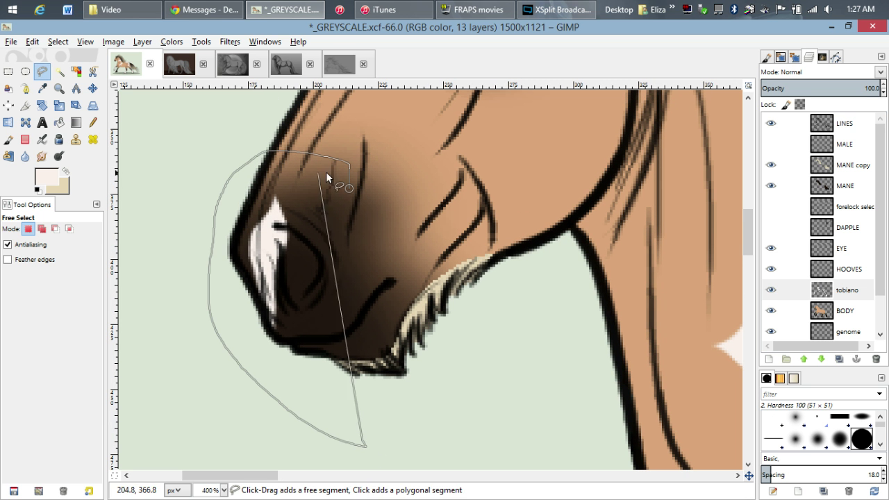
{"action": "left_click", "coordinate": [349, 190]}
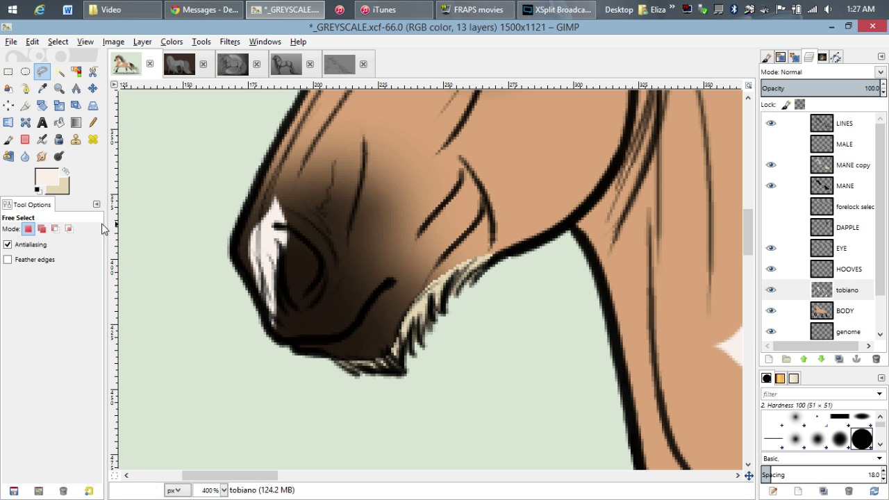
Enable feathered edges with a radius of 100 for Free Select and outline a selection around the muzzle.
{"action": "left_click", "coordinate": [34, 259]}
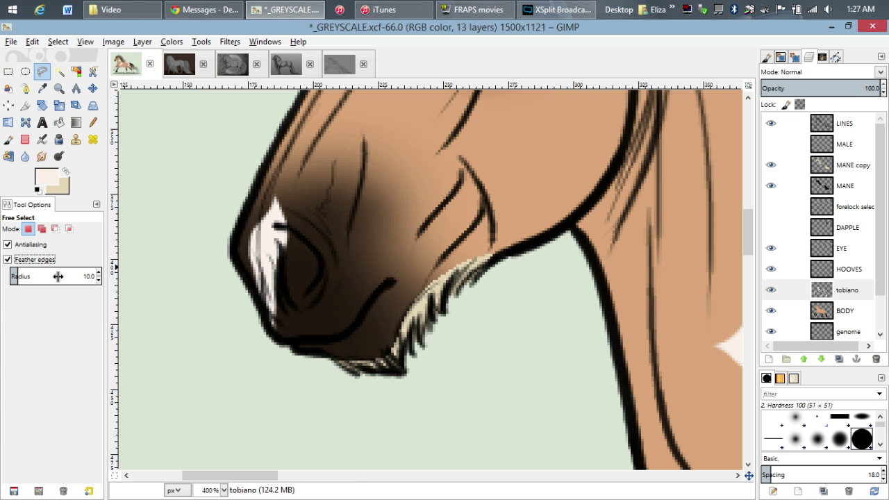
{"action": "left_click_drag", "start_coordinate": [61, 276], "coordinate": [101, 276]}
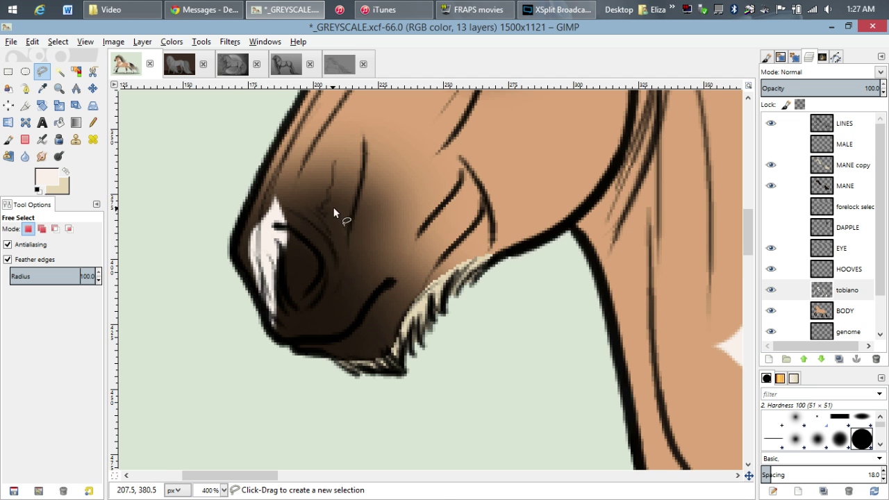
{"action": "scroll", "coordinate": [391, 211], "scroll_direction": "down", "scroll_amount": 1}
{"action": "mouse_move", "coordinate": [392, 193]}
{"action": "left_mouse_down"}
{"action": "mouse_move", "coordinate": [327, 190]}
{"action": "mouse_move", "coordinate": [268, 259]}
{"action": "mouse_move", "coordinate": [359, 420]}
{"action": "mouse_move", "coordinate": [483, 288]}
{"action": "left_mouse_up"}
{"action": "left_click_drag", "start_coordinate": [404, 202], "coordinate": [394, 192]}
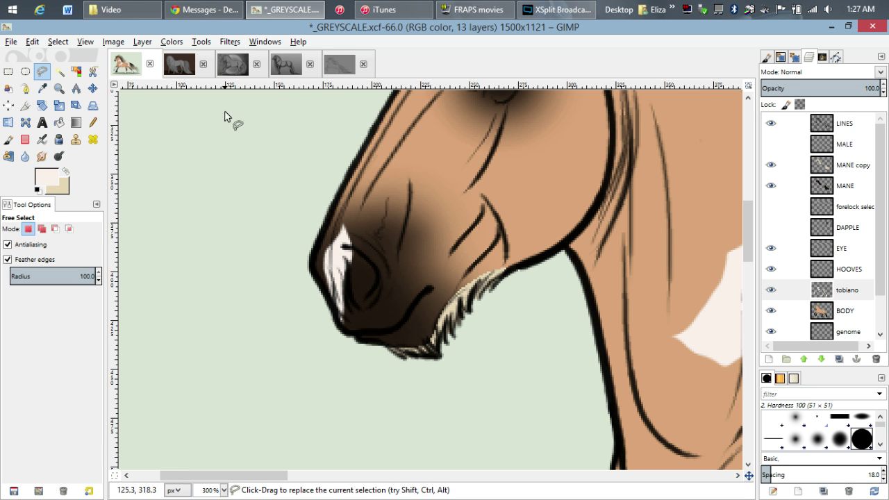
{"action": "left_click", "coordinate": [179, 42]}
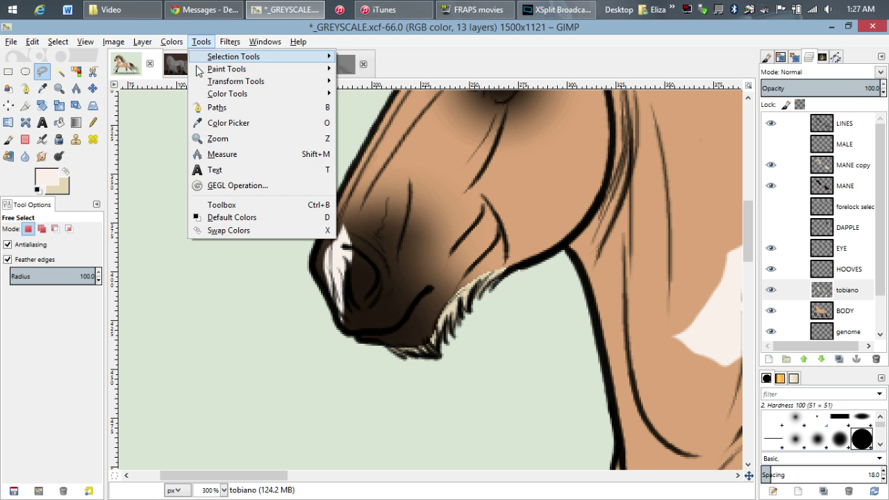
{"action": "left_click", "coordinate": [179, 88]}
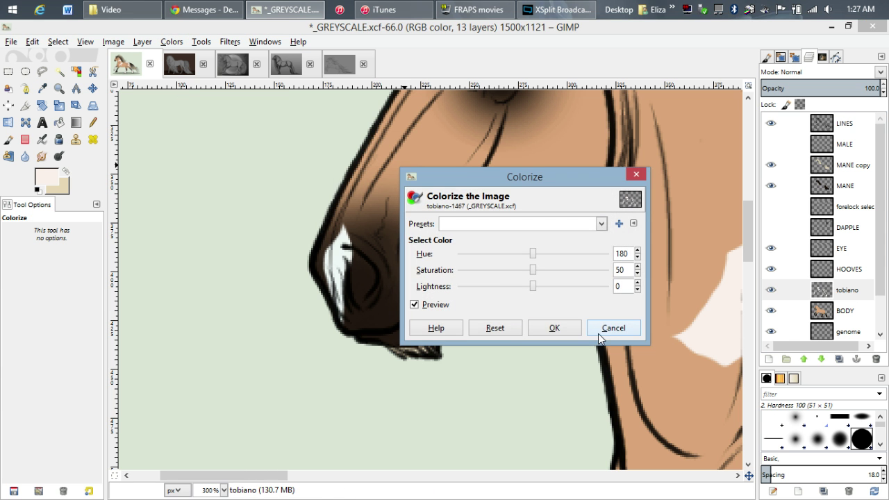
{"action": "left_click", "coordinate": [597, 334]}
Switch to the Paintbrush and set the foreground color to red (ff1800).
{"action": "left_click", "coordinate": [10, 141]}
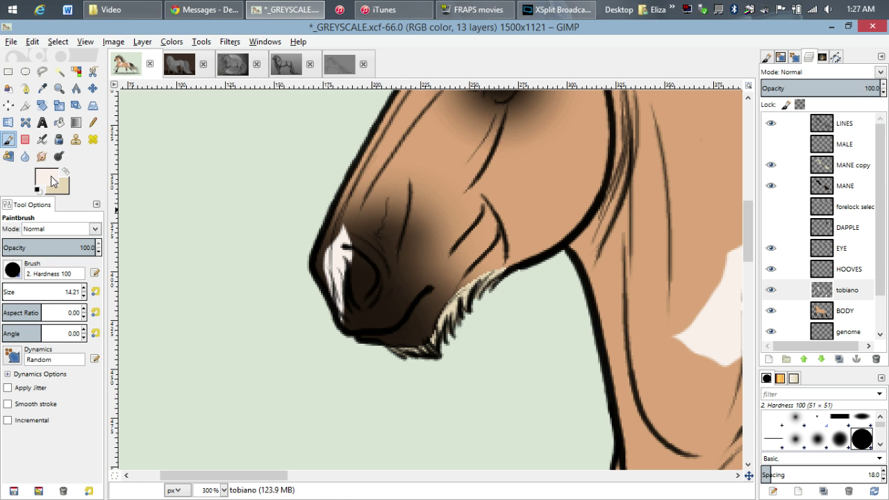
{"action": "left_click", "coordinate": [49, 179]}
{"action": "left_click", "coordinate": [830, 301]}
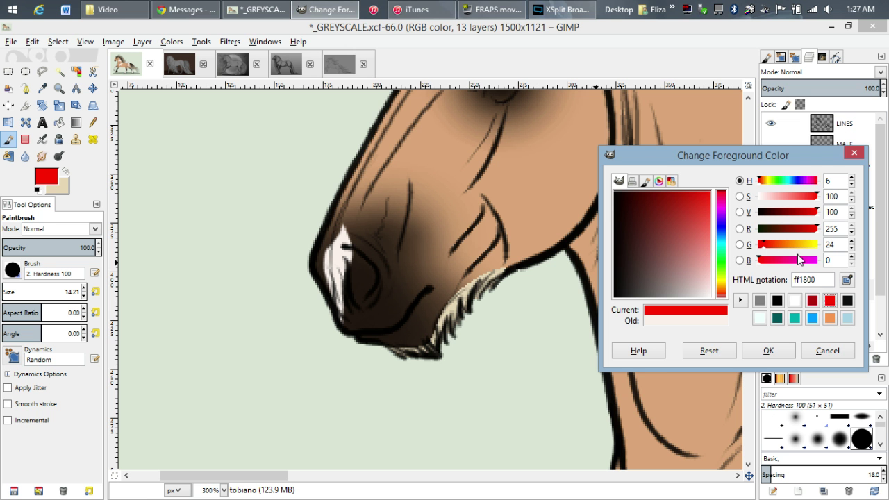
{"action": "left_click", "coordinate": [792, 351]}
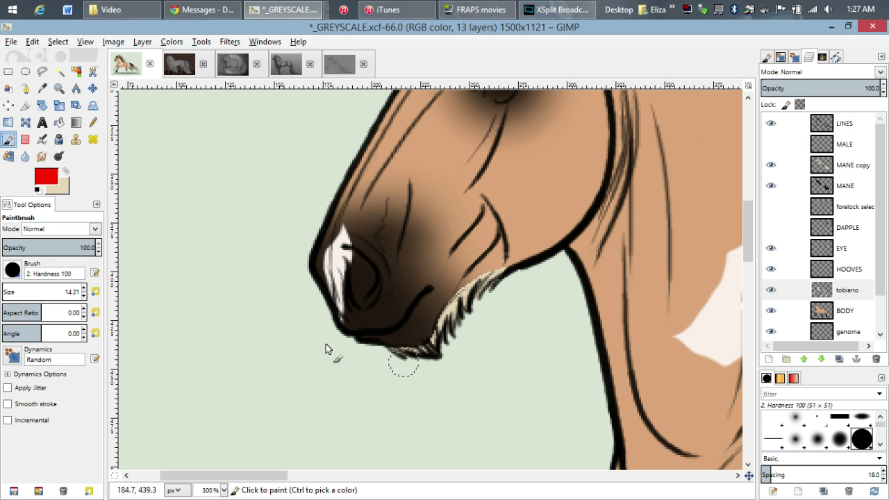
Tint the white muzzle marking pink using the soft 2. Hardness 025 copy brush in Grain merge mode, opacity 3.5, size about 133.
{"action": "left_click", "coordinate": [25, 272]}
{"action": "double_click", "coordinate": [31, 290]}
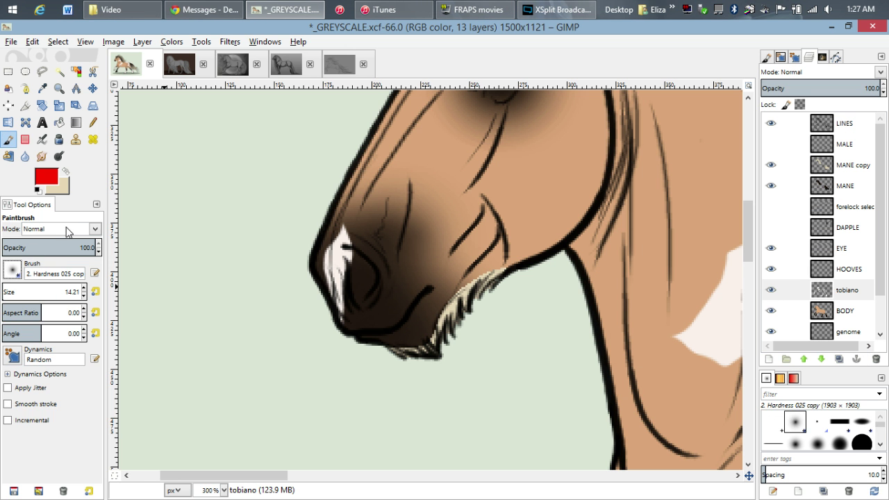
{"action": "left_click", "coordinate": [90, 229]}
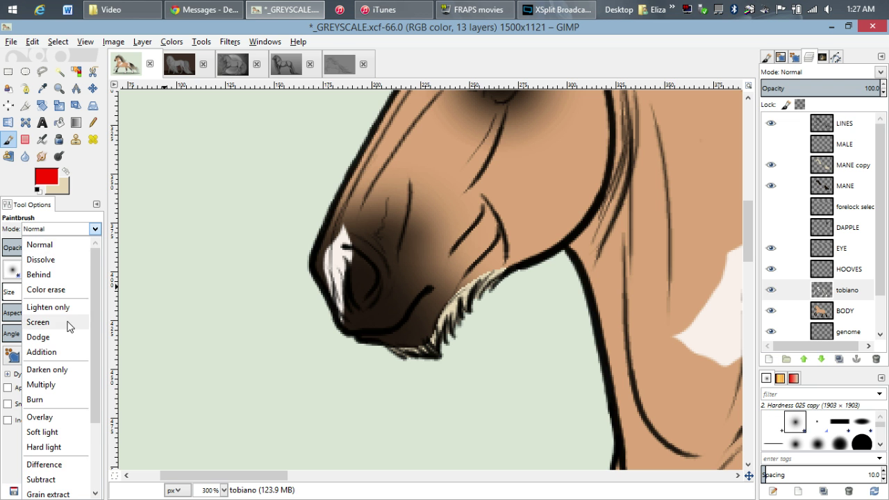
{"action": "scroll", "coordinate": [61, 327], "scroll_direction": "down", "scroll_amount": 1}
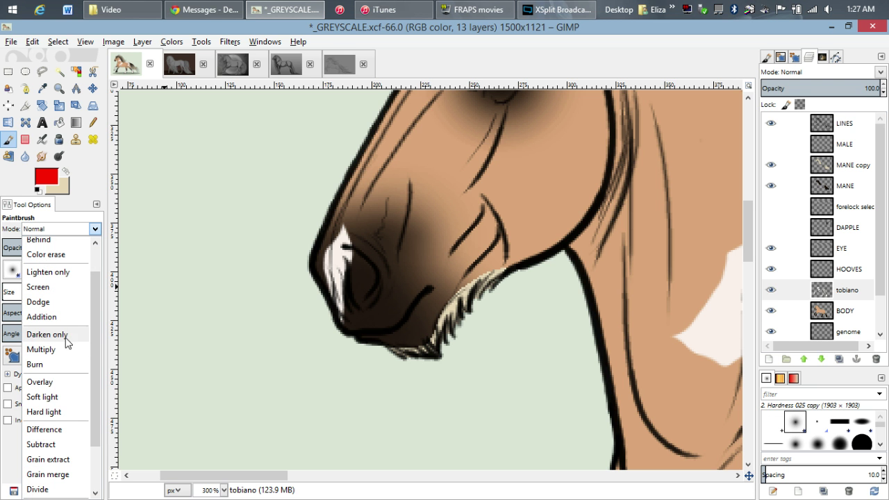
{"action": "left_click", "coordinate": [60, 474]}
{"action": "left_click_drag", "start_coordinate": [12, 248], "coordinate": [6, 249]}
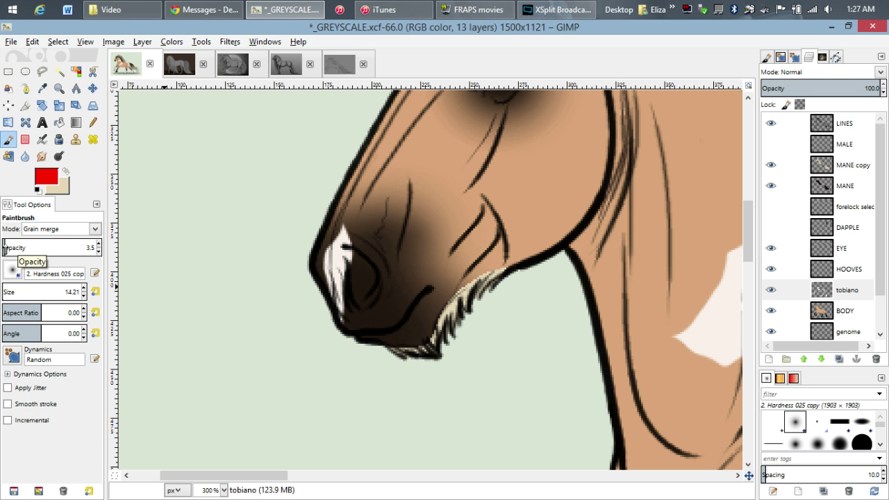
{"action": "left_click_drag", "start_coordinate": [41, 294], "coordinate": [77, 294]}
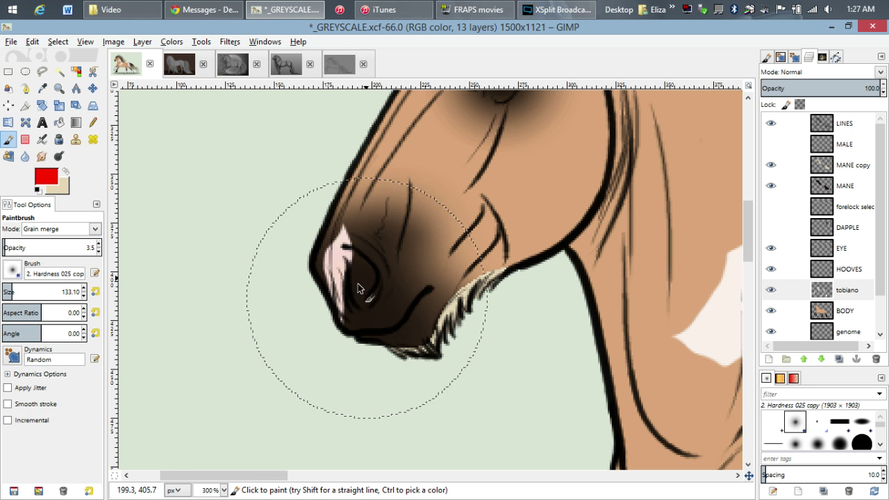
Brush the same faint red tint over the front of the far hind leg's upper part.
{"action": "scroll", "coordinate": [348, 229], "scroll_direction": "up", "scroll_amount": 2}
{"action": "scroll", "coordinate": [347, 229], "scroll_direction": "down", "scroll_amount": 4}
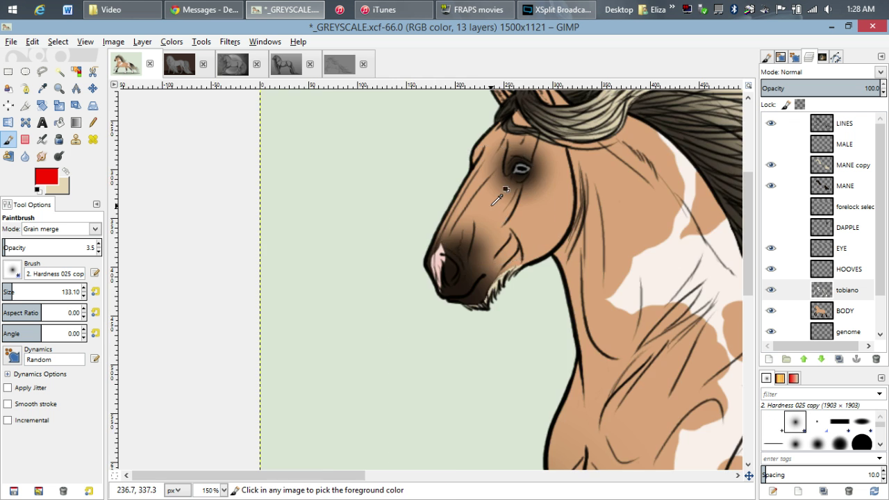
{"action": "scroll", "coordinate": [496, 199], "scroll_direction": "down", "scroll_amount": 3}
{"action": "scroll", "coordinate": [255, 218], "scroll_direction": "up", "scroll_amount": 2}
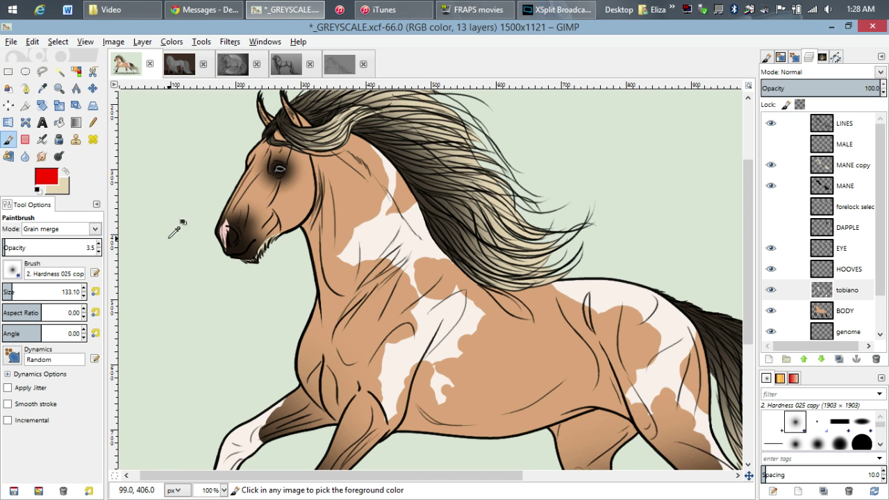
{"action": "scroll", "coordinate": [171, 234], "scroll_direction": "up", "scroll_amount": 2}
{"action": "scroll", "coordinate": [297, 206], "scroll_direction": "down", "scroll_amount": 4}
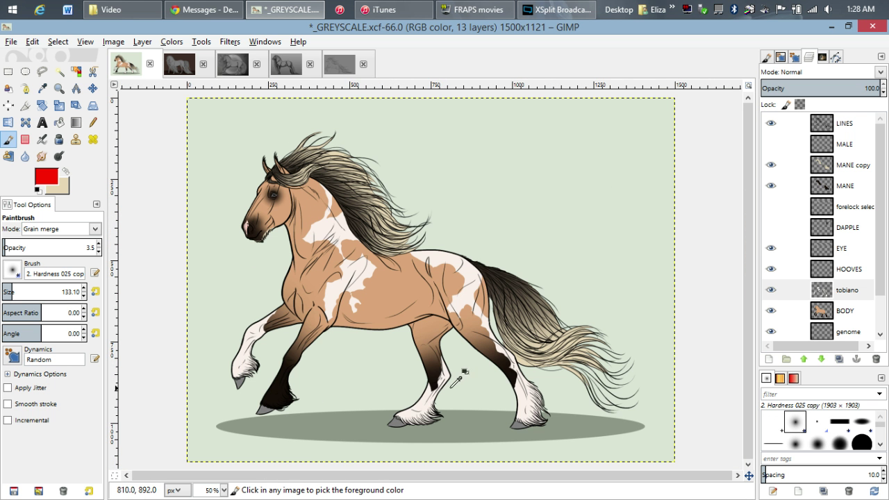
{"action": "scroll", "coordinate": [473, 355], "scroll_direction": "up", "scroll_amount": 1}
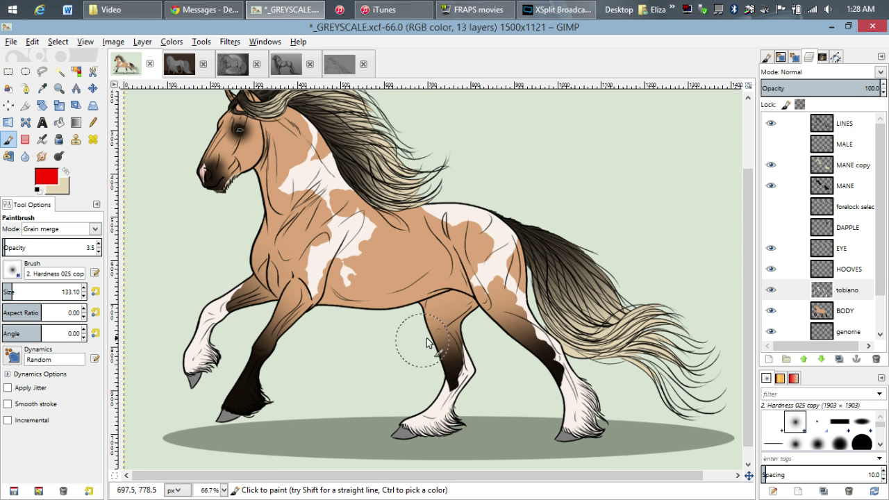
{"action": "left_click_drag", "start_coordinate": [437, 328], "coordinate": [438, 326]}
{"action": "left_click_drag", "start_coordinate": [427, 316], "coordinate": [423, 308]}
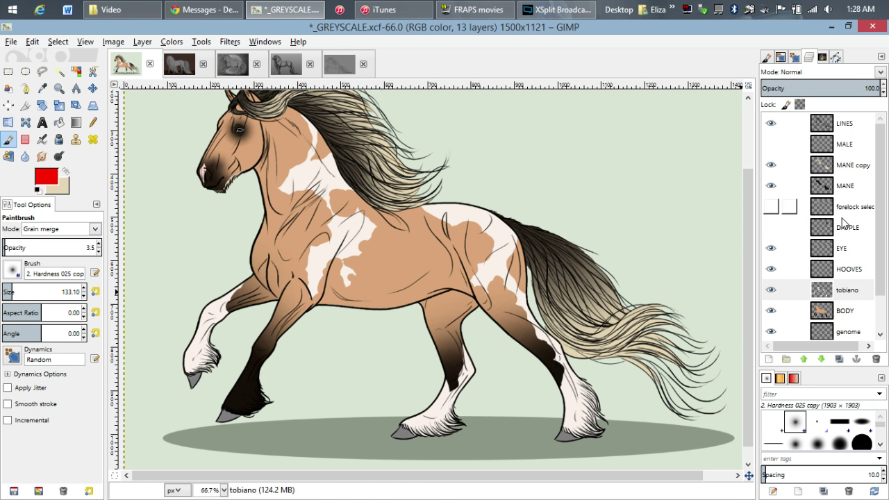
Colorize the HOOVES layer to a pale peach with hue 28, saturation 74 and lightness 58.
{"action": "left_click", "coordinate": [860, 271]}
{"action": "left_click_drag", "start_coordinate": [340, 307], "coordinate": [372, 250]}
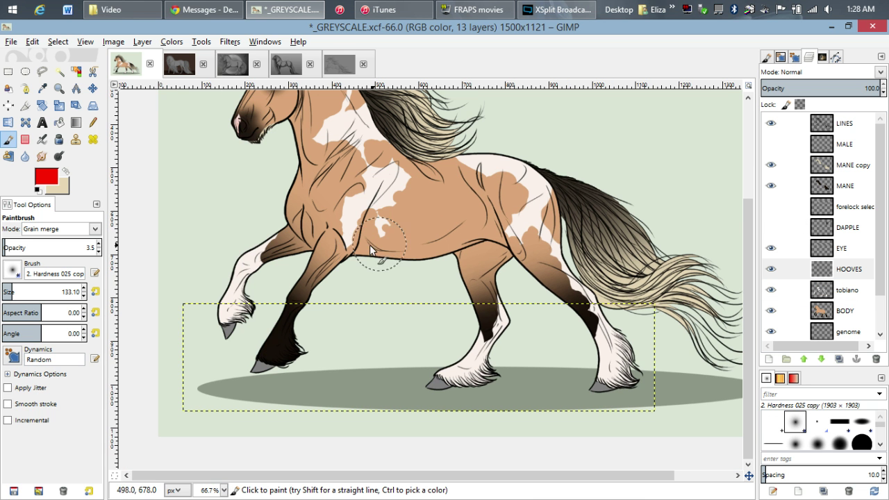
{"action": "left_click", "coordinate": [171, 42]}
{"action": "left_click", "coordinate": [197, 89]}
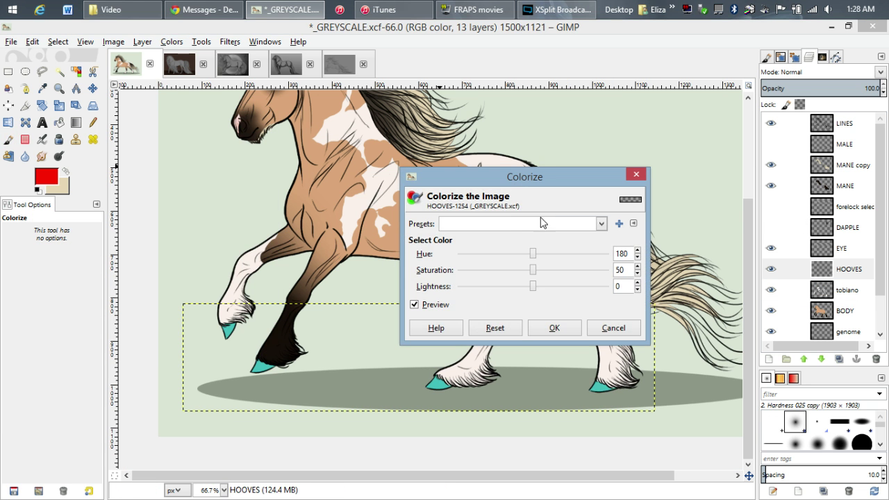
{"action": "left_click_drag", "start_coordinate": [532, 255], "coordinate": [471, 266]}
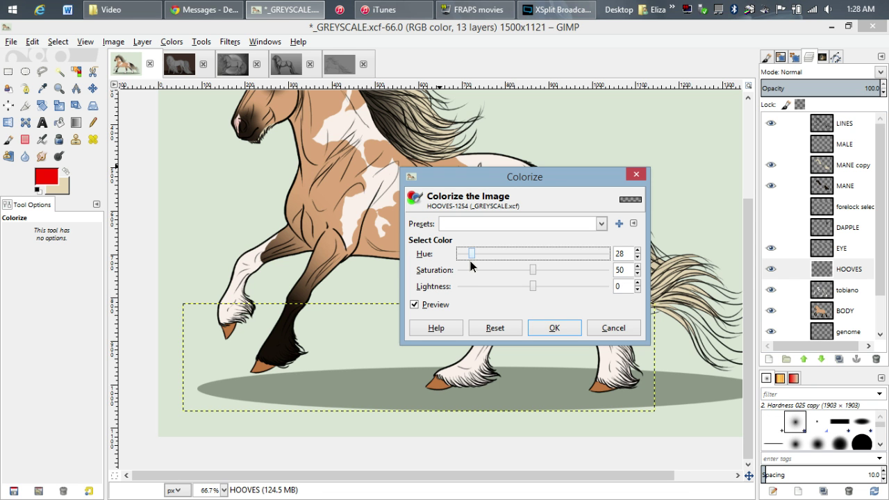
{"action": "left_click_drag", "start_coordinate": [468, 260], "coordinate": [464, 259]}
{"action": "left_click_drag", "start_coordinate": [533, 286], "coordinate": [572, 292]}
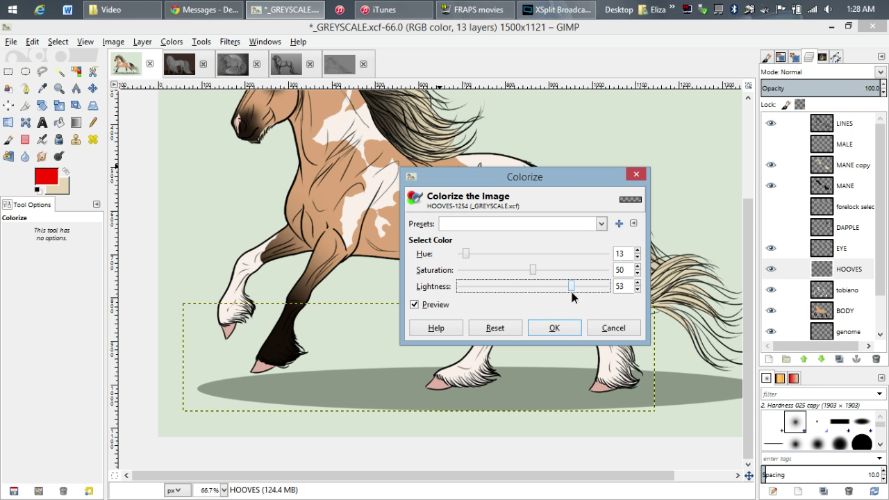
{"action": "left_click", "coordinate": [464, 254]}
{"action": "left_click_drag", "start_coordinate": [464, 254], "coordinate": [470, 259]}
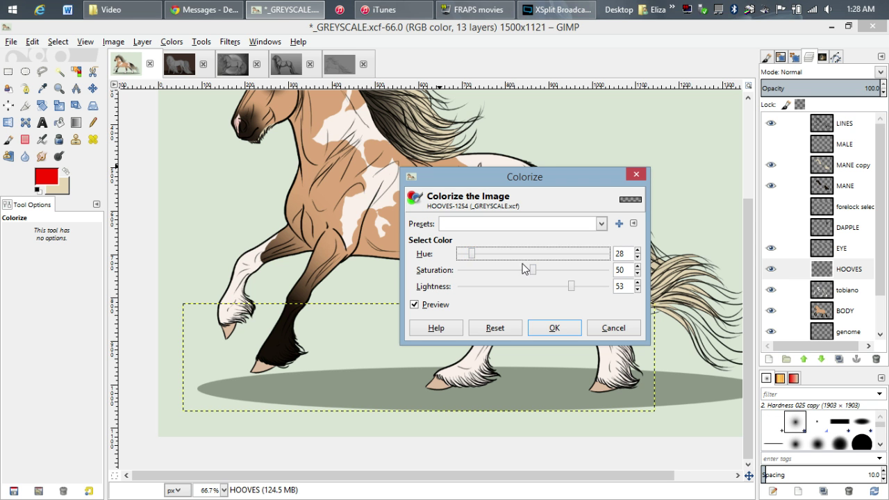
{"action": "left_click_drag", "start_coordinate": [531, 269], "coordinate": [576, 290]}
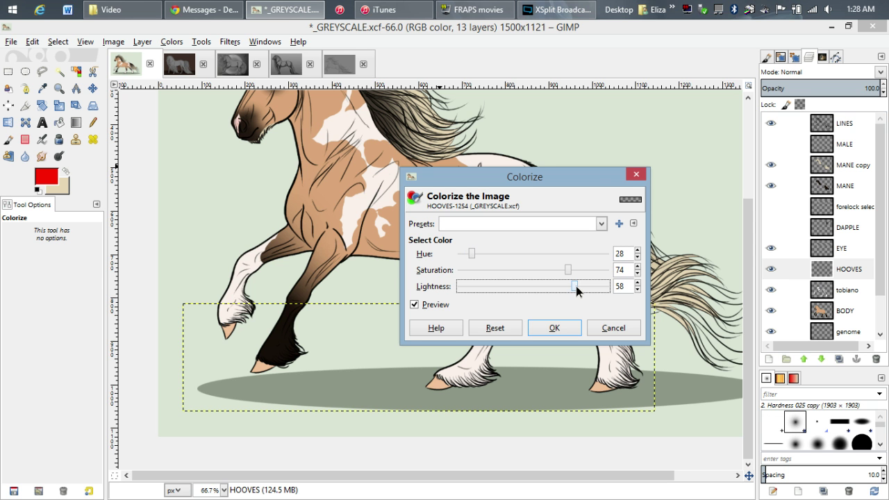
{"action": "left_click", "coordinate": [555, 329]}
Fuzzy-select the hoof of the black front leg and colorize it dark brown with hue 13, saturation 50 and lightness -86.
{"action": "left_click", "coordinate": [59, 71]}
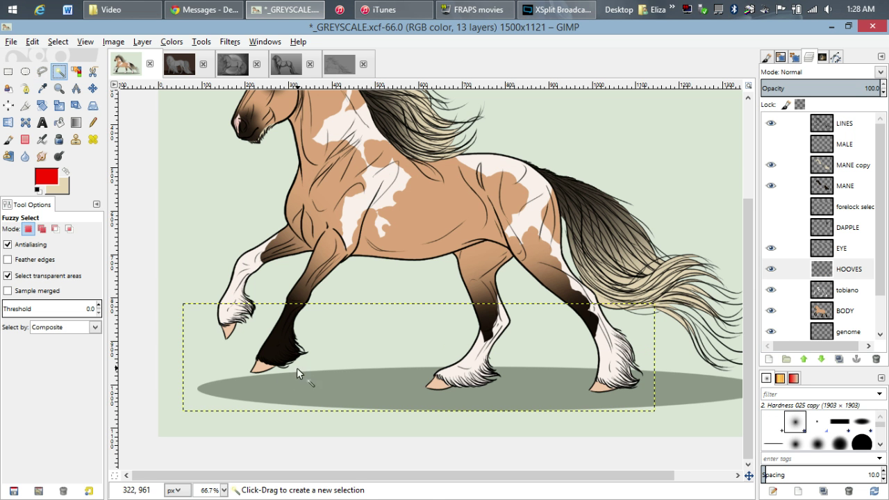
{"action": "left_click", "coordinate": [263, 367]}
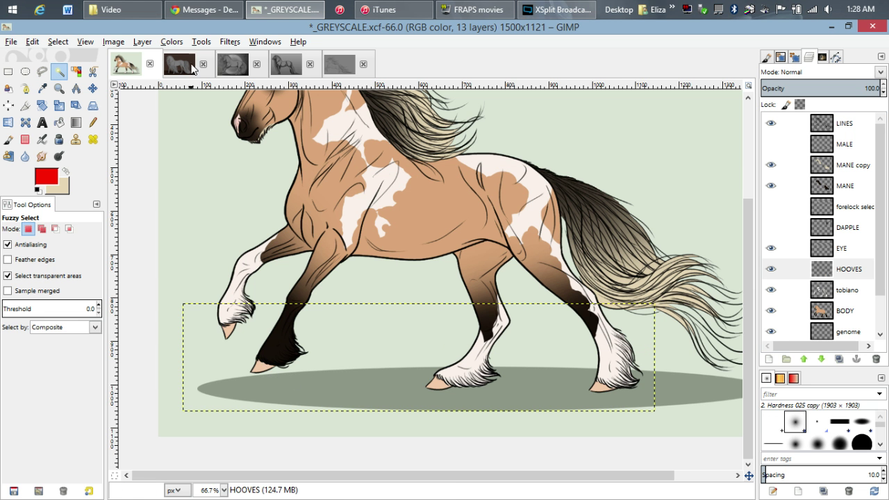
{"action": "left_click", "coordinate": [172, 42]}
{"action": "left_click", "coordinate": [187, 89]}
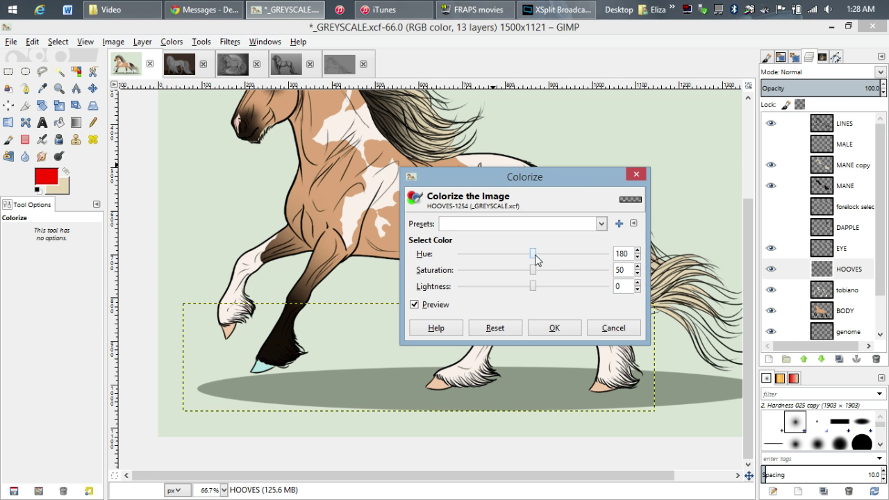
{"action": "left_click_drag", "start_coordinate": [534, 258], "coordinate": [466, 257]}
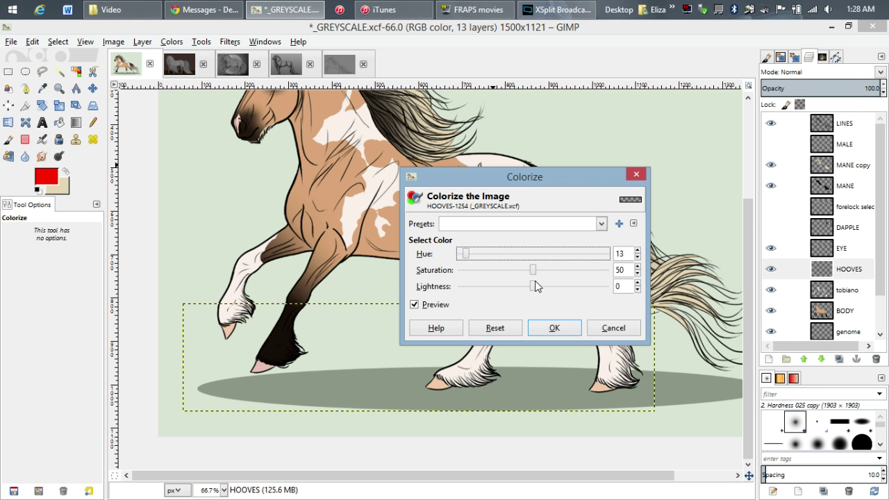
{"action": "left_click_drag", "start_coordinate": [535, 286], "coordinate": [470, 290]}
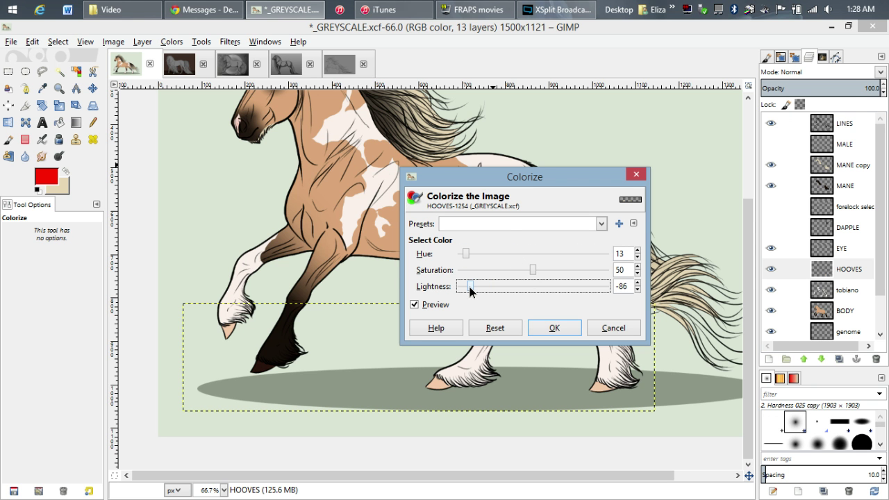
{"action": "left_click", "coordinate": [552, 328]}
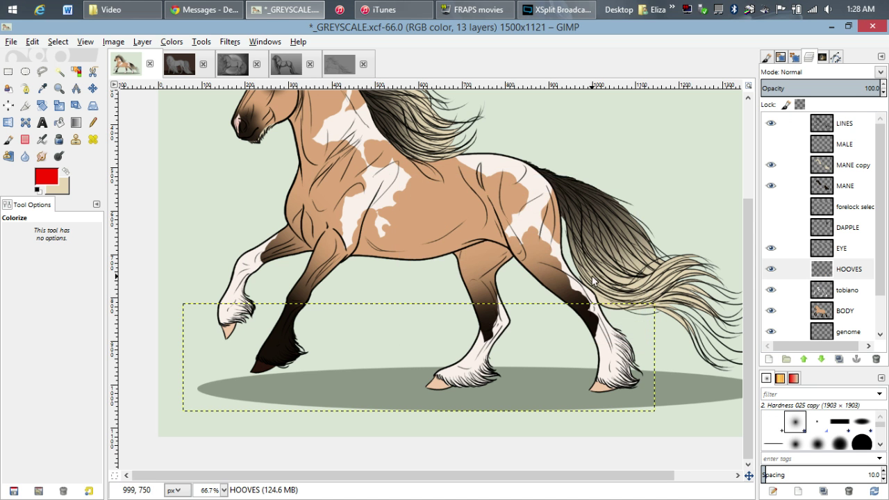
Select the bottom background layer and review the recoloured hooves on the whole horse.
{"action": "scroll", "coordinate": [851, 332], "scroll_direction": "down", "scroll_amount": 2}
{"action": "left_click", "coordinate": [851, 329]}
{"action": "key", "text": "minus"}
{"action": "key", "text": "minus"}
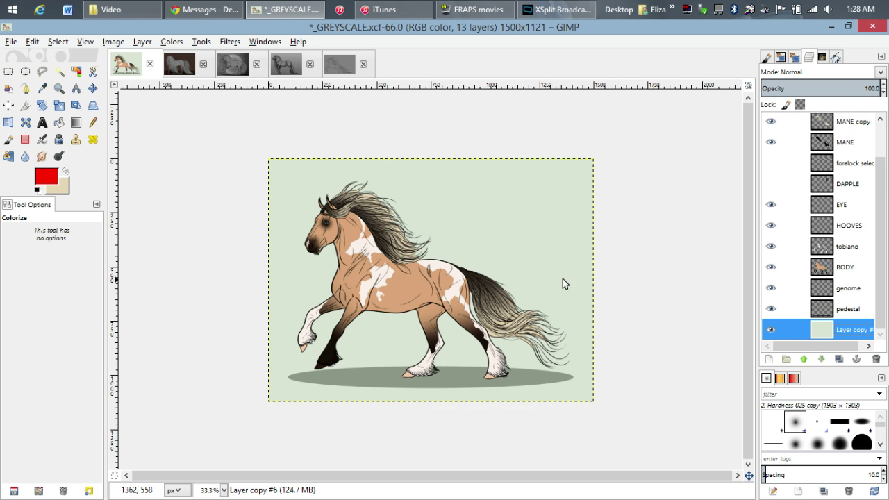
Make EYE the active layer for recolouring the horse's eye.
{"action": "key", "text": "plus"}
{"action": "key", "text": "1"}
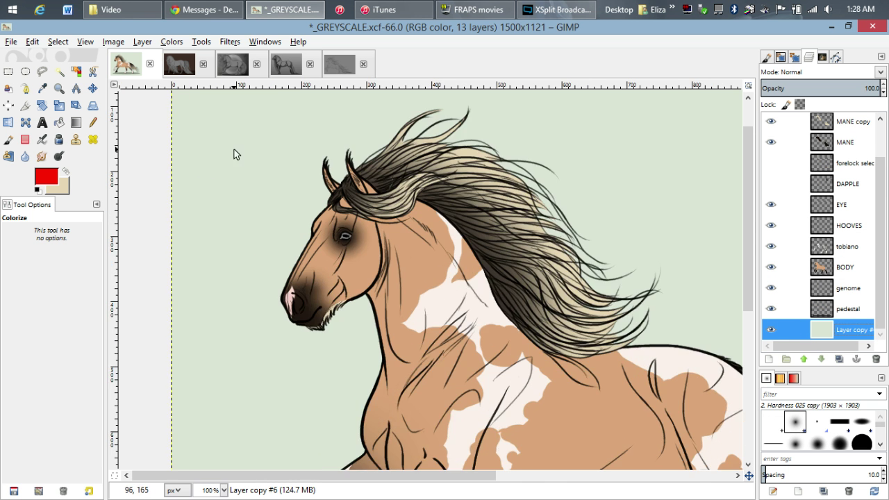
{"action": "key", "text": "2"}
{"action": "key", "text": "3"}
{"action": "left_click", "coordinate": [827, 213]}
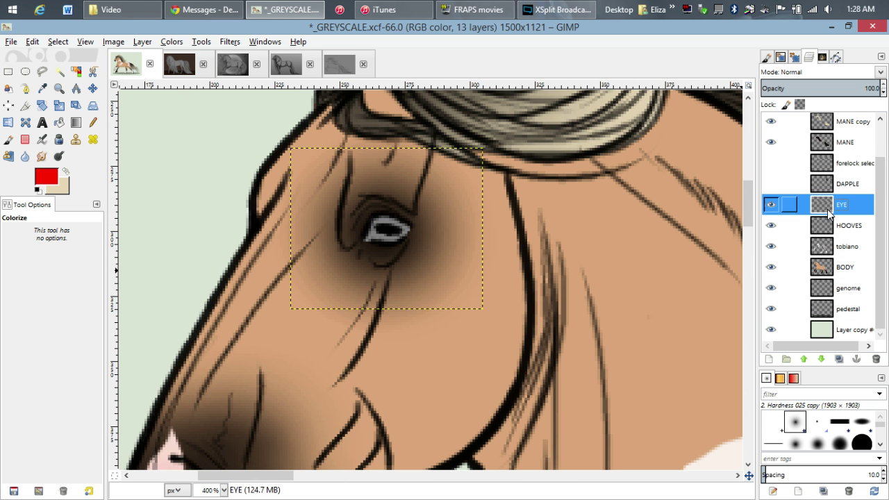
{"action": "left_click", "coordinate": [76, 71]}
{"action": "left_click", "coordinate": [59, 72]}
{"action": "left_click", "coordinate": [174, 42]}
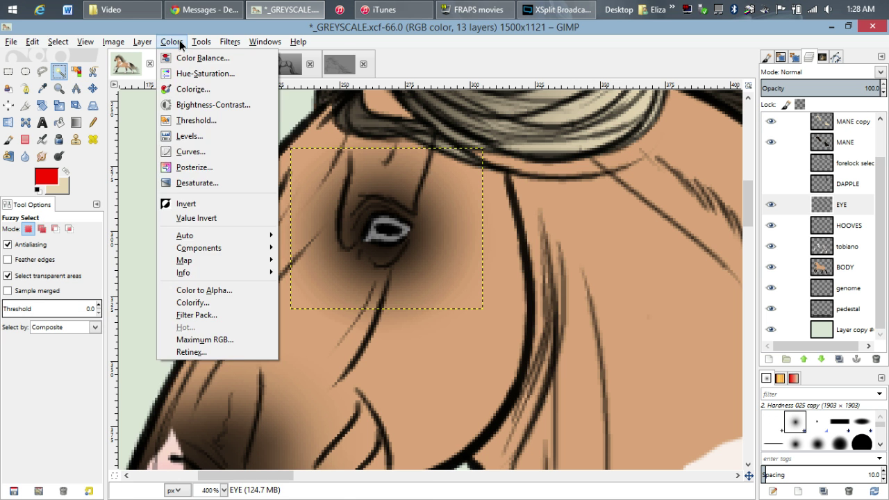
{"action": "left_click", "coordinate": [188, 89]}
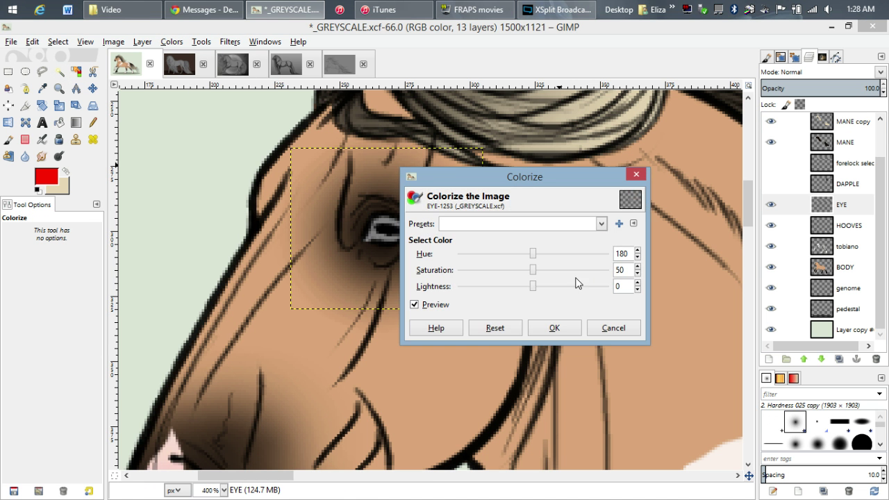
{"action": "left_click", "coordinate": [611, 331]}
Colorize the EYE layer dark brown with hue 24, saturation 50 and lightness -69.
{"action": "left_click", "coordinate": [142, 42]}
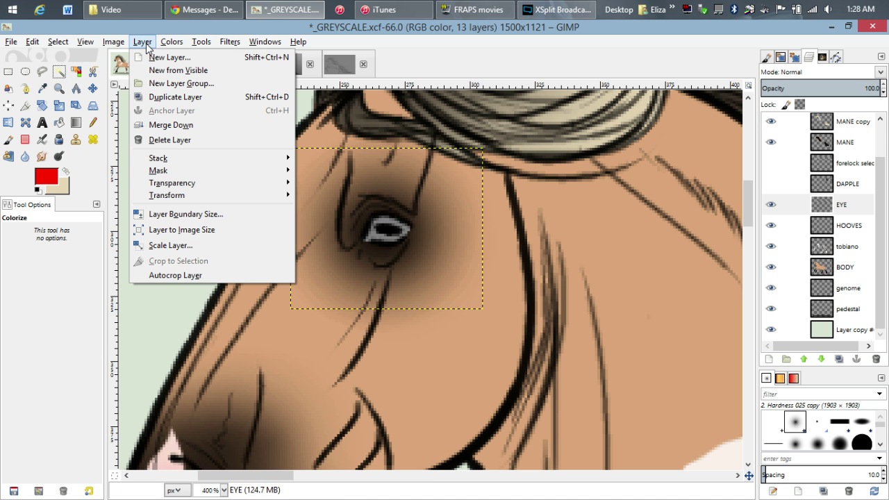
{"action": "mouse_move", "coordinate": [171, 41]}
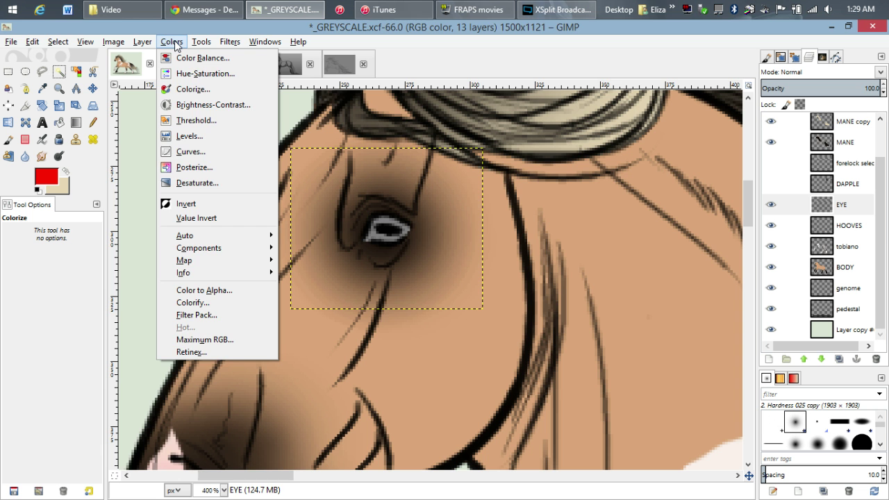
{"action": "left_click", "coordinate": [184, 89]}
{"action": "scroll", "coordinate": [359, 251], "scroll_direction": "down", "scroll_amount": 4}
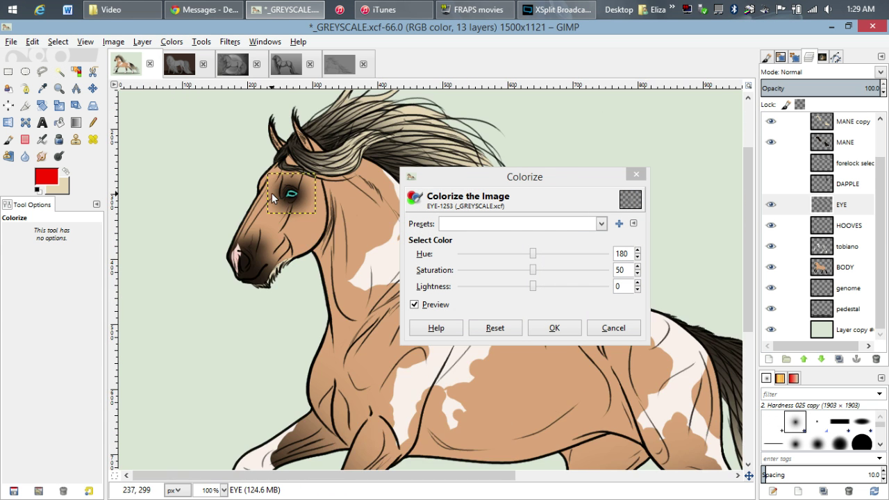
{"action": "scroll", "coordinate": [293, 143], "scroll_direction": "up", "scroll_amount": 4}
{"action": "left_click_drag", "start_coordinate": [535, 252], "coordinate": [472, 260]}
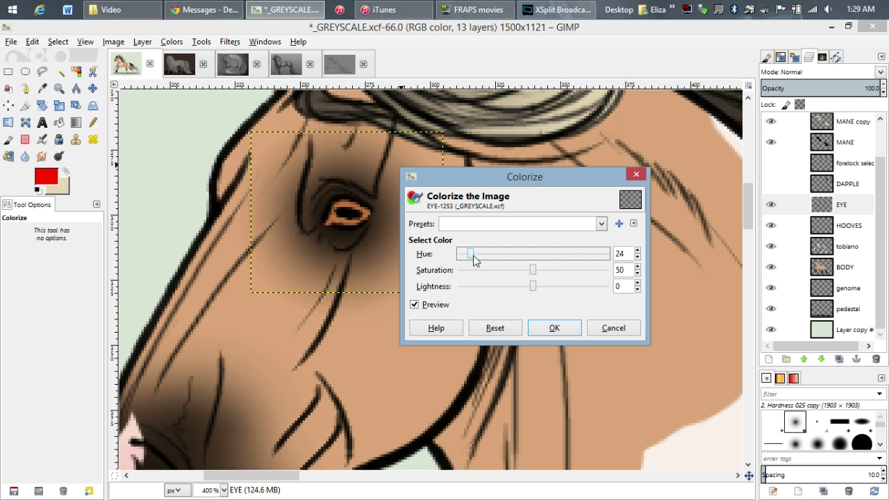
{"action": "left_click_drag", "start_coordinate": [534, 285], "coordinate": [484, 288]}
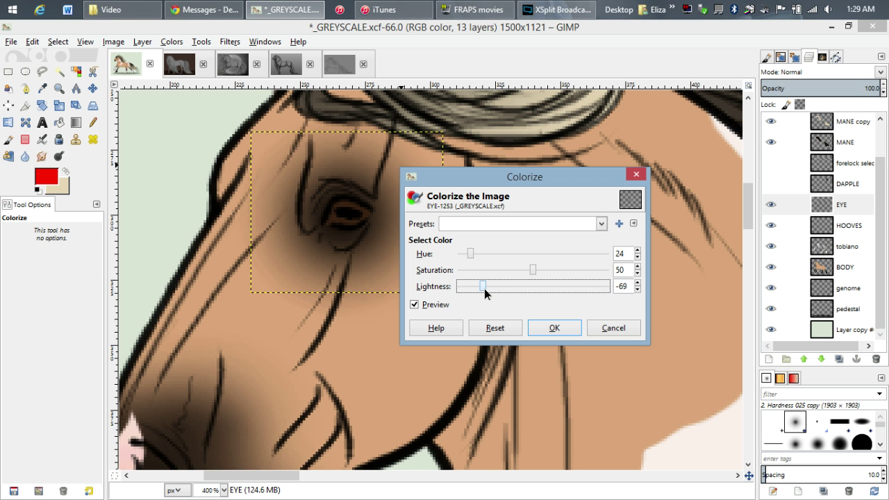
{"action": "left_click", "coordinate": [556, 326]}
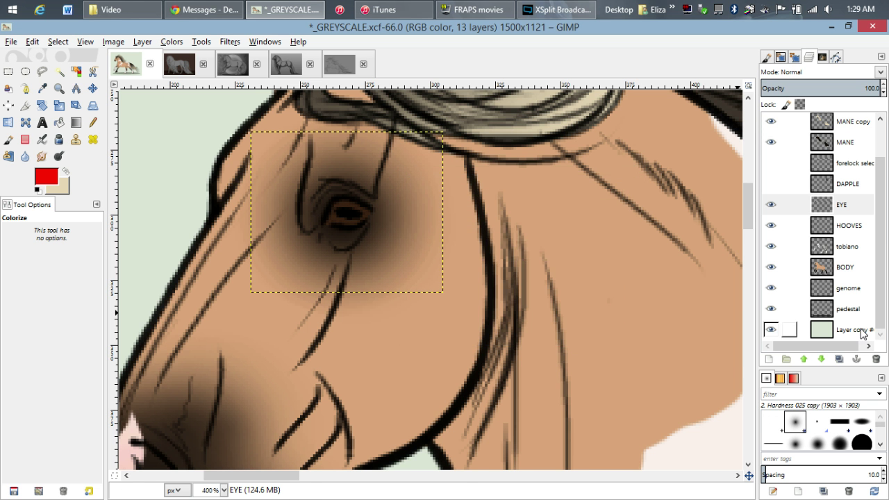
Return to the bottom background layer and check the recoloured eye against the full picture.
{"action": "left_click", "coordinate": [861, 332]}
{"action": "scroll", "coordinate": [460, 204], "scroll_direction": "down", "scroll_amount": 5}
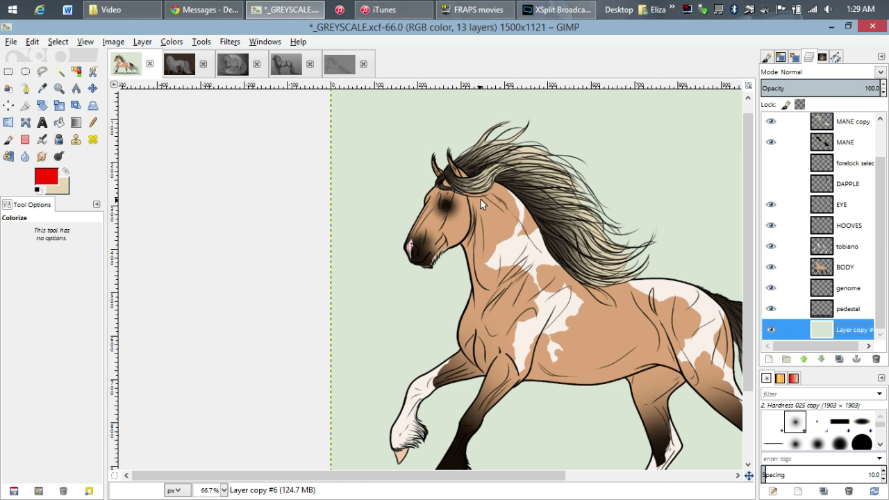
{"action": "scroll", "coordinate": [480, 200], "scroll_direction": "down", "scroll_amount": 1}
{"action": "scroll", "coordinate": [419, 225], "scroll_direction": "down", "scroll_amount": 1}
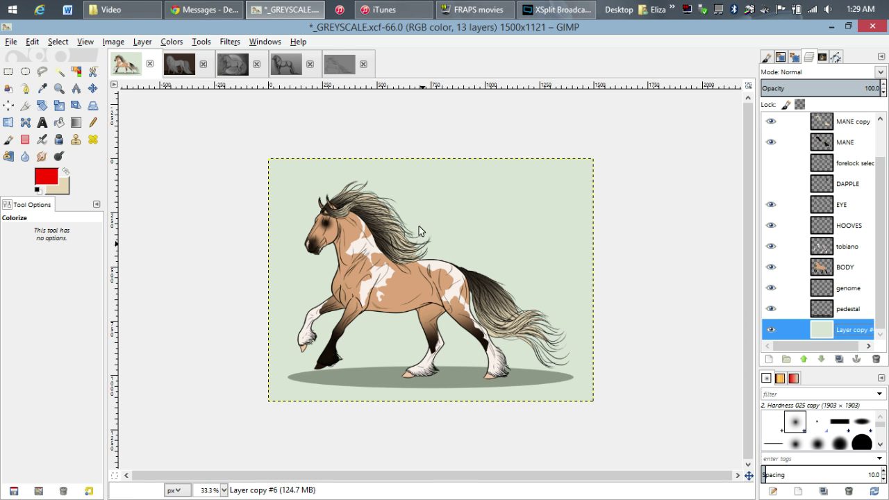
Colorize the bottom background layer dark brown with hue 28, saturation 31 and lightness -67.
{"action": "scroll", "coordinate": [411, 282], "scroll_direction": "up", "scroll_amount": 1}
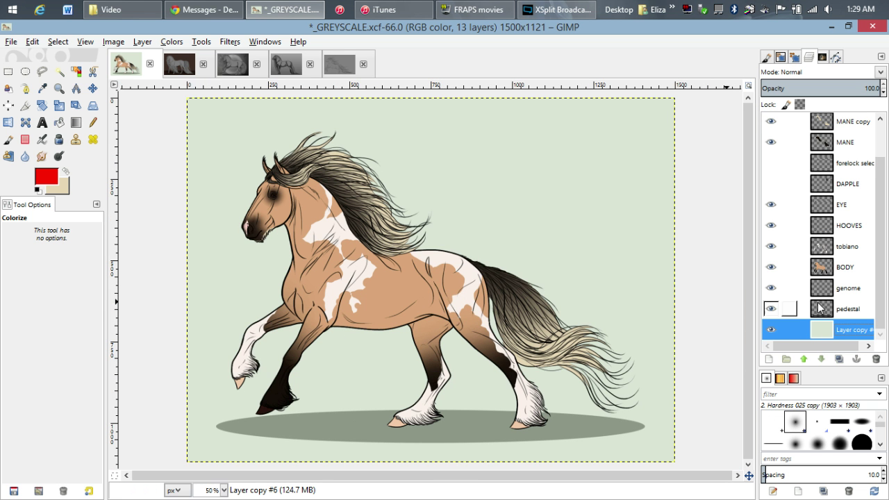
{"action": "left_click", "coordinate": [172, 41]}
{"action": "left_click", "coordinate": [194, 87]}
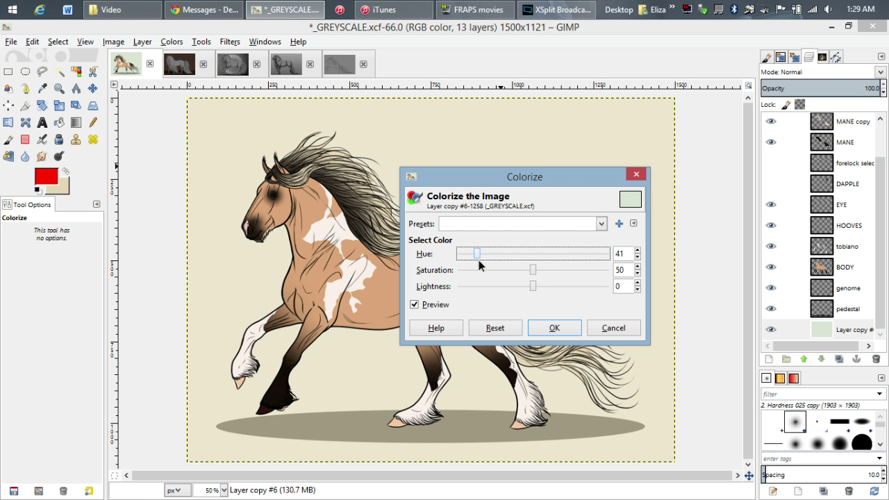
{"action": "left_click_drag", "start_coordinate": [532, 286], "coordinate": [510, 290]}
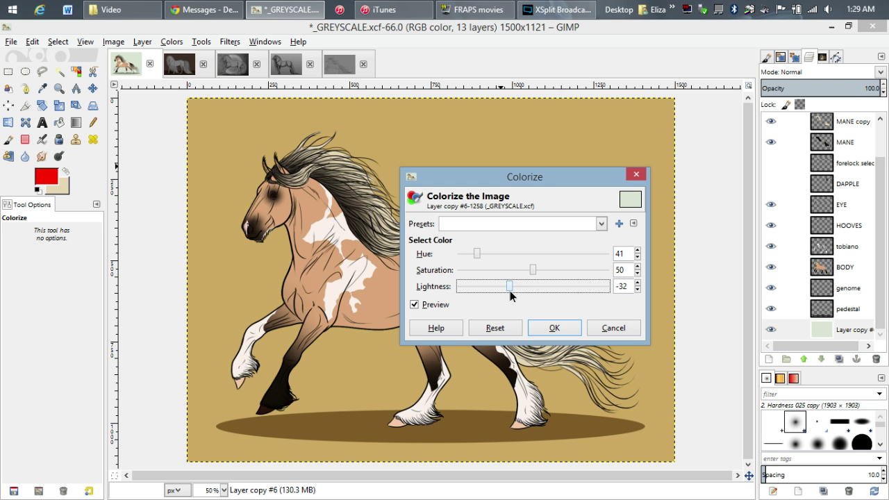
{"action": "left_click_drag", "start_coordinate": [470, 253], "coordinate": [472, 254]}
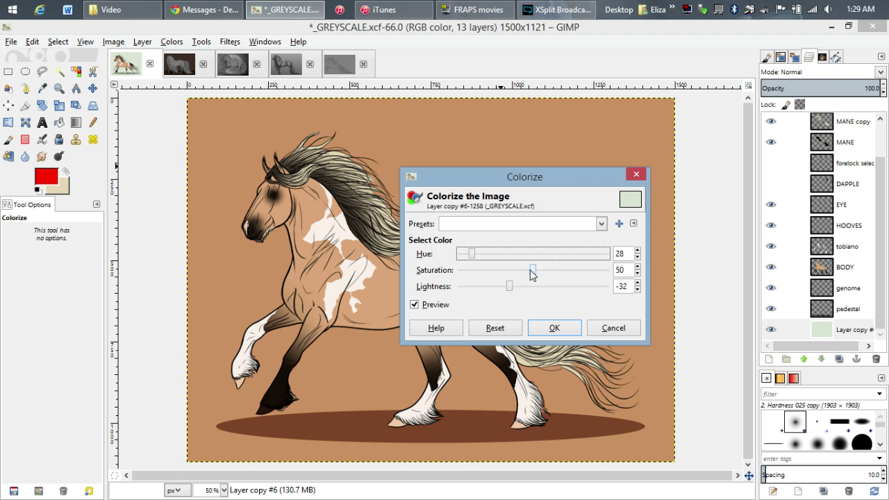
{"action": "left_click_drag", "start_coordinate": [531, 270], "coordinate": [484, 288]}
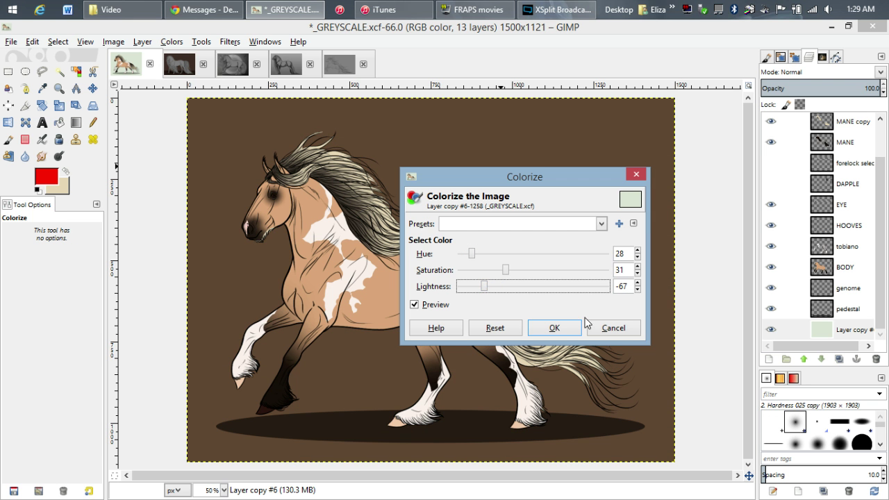
{"action": "left_click", "coordinate": [532, 327]}
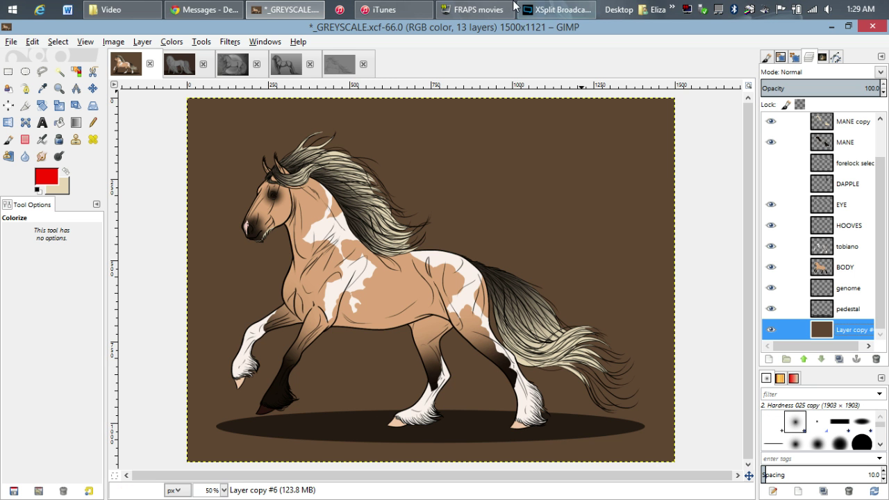
Look through the long-maned standing horse drawing's layers and view the greyscale horse with the ornamental border.
{"action": "left_click", "coordinate": [178, 64]}
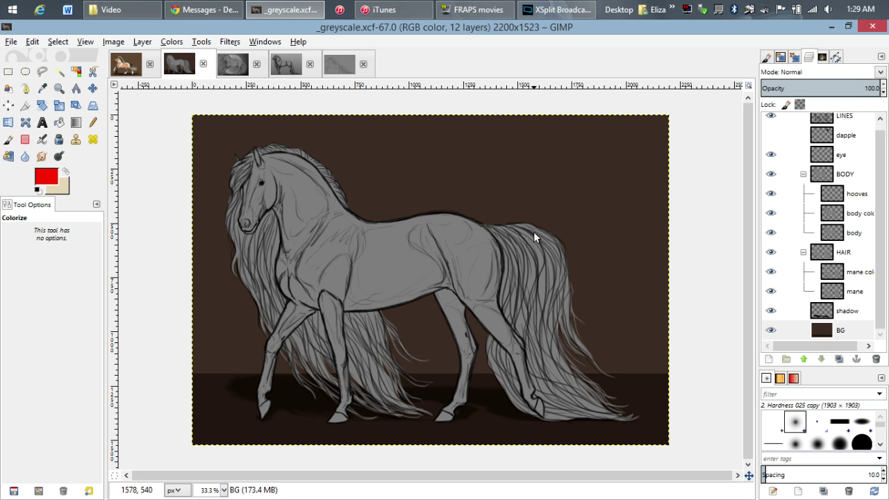
{"action": "scroll", "coordinate": [868, 229], "scroll_direction": "up", "scroll_amount": 1}
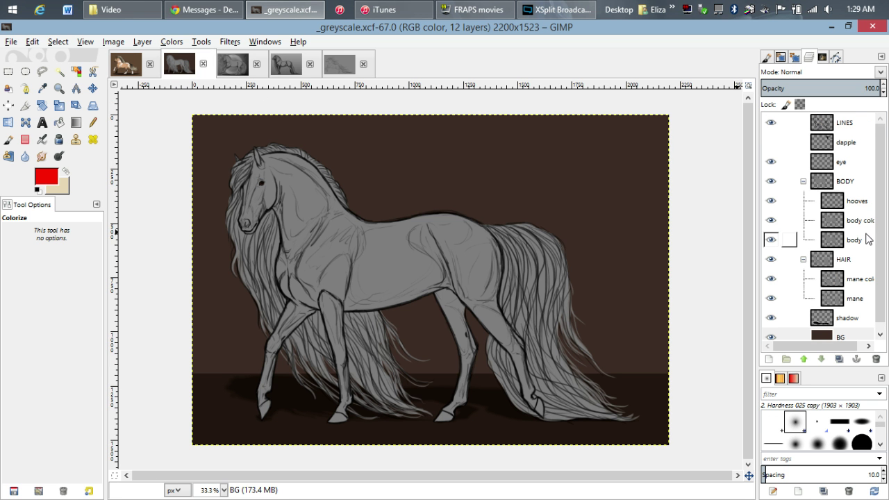
{"action": "scroll", "coordinate": [847, 189], "scroll_direction": "down", "scroll_amount": 1}
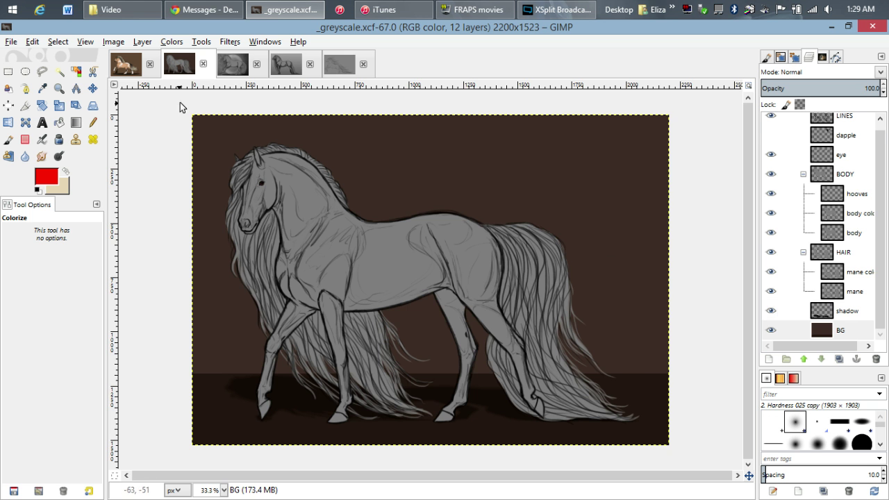
{"action": "left_click", "coordinate": [232, 64]}
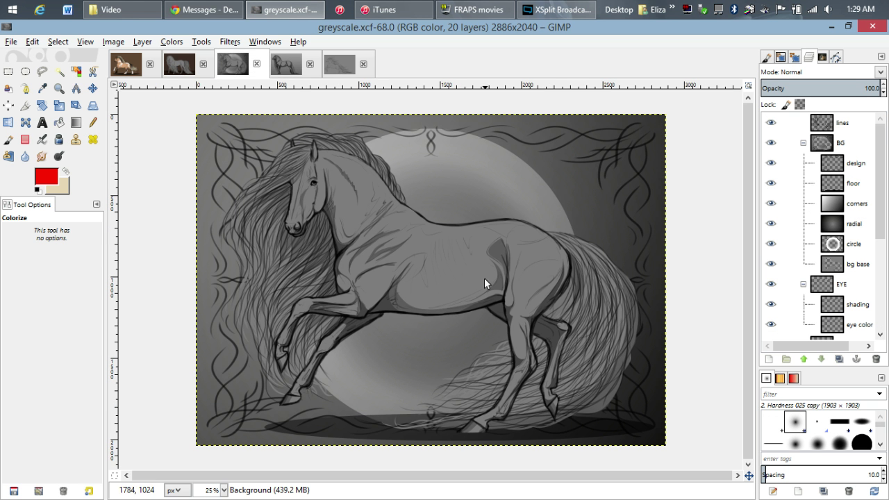
Open the standing horse drawing in _GREYSCALE.xcf-69 and toggle its merge layer's visibility to compare the shading.
{"action": "left_click", "coordinate": [293, 68]}
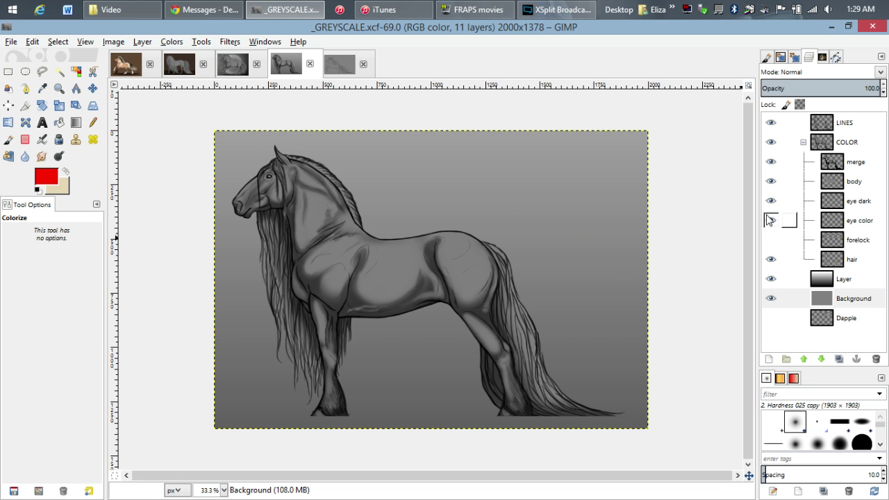
{"action": "left_click", "coordinate": [769, 162]}
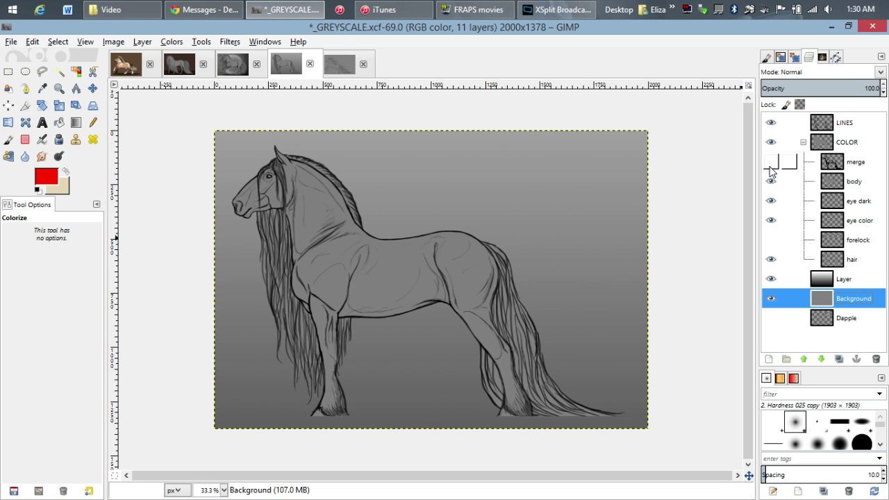
{"action": "left_click", "coordinate": [770, 161]}
{"action": "left_click", "coordinate": [770, 162]}
{"action": "left_click", "coordinate": [770, 162]}
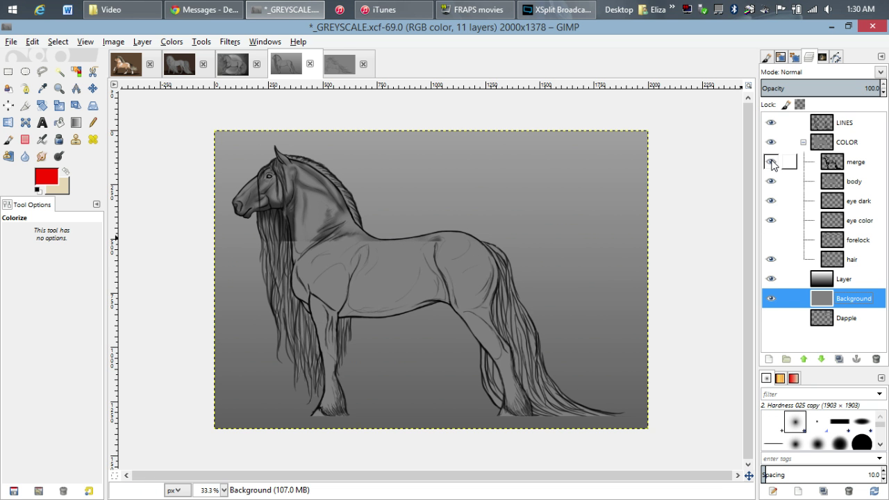
Switch to the IMG_4372 drawing and show the layer group holding the horse's colours.
{"action": "left_click", "coordinate": [340, 64]}
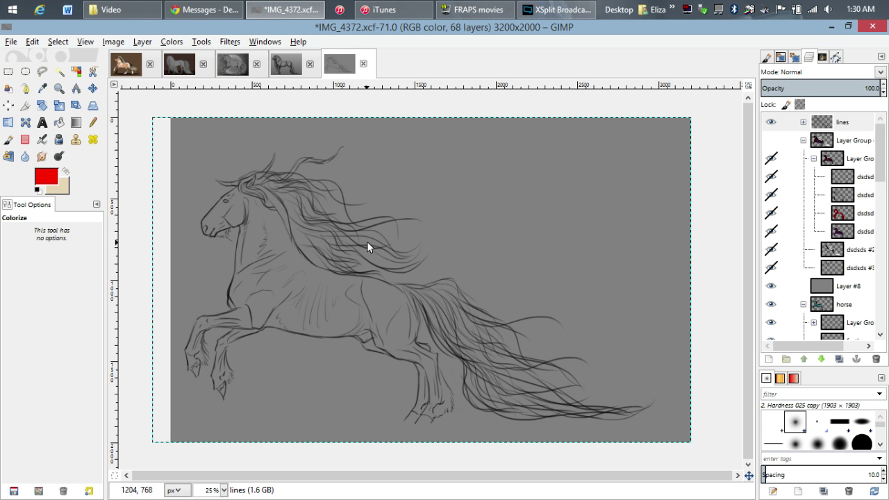
{"action": "scroll", "coordinate": [410, 229], "scroll_direction": "left", "scroll_amount": 1}
{"action": "scroll", "coordinate": [431, 245], "scroll_direction": "up", "scroll_amount": 1}
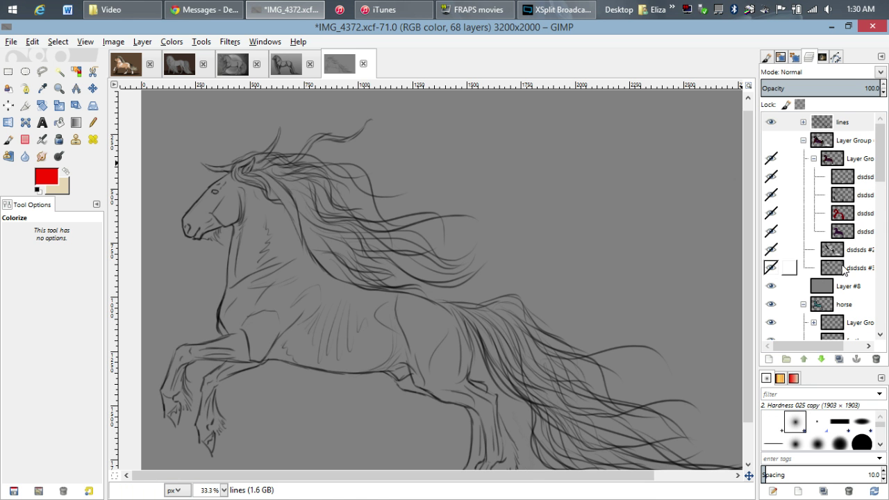
{"action": "left_click", "coordinate": [771, 140]}
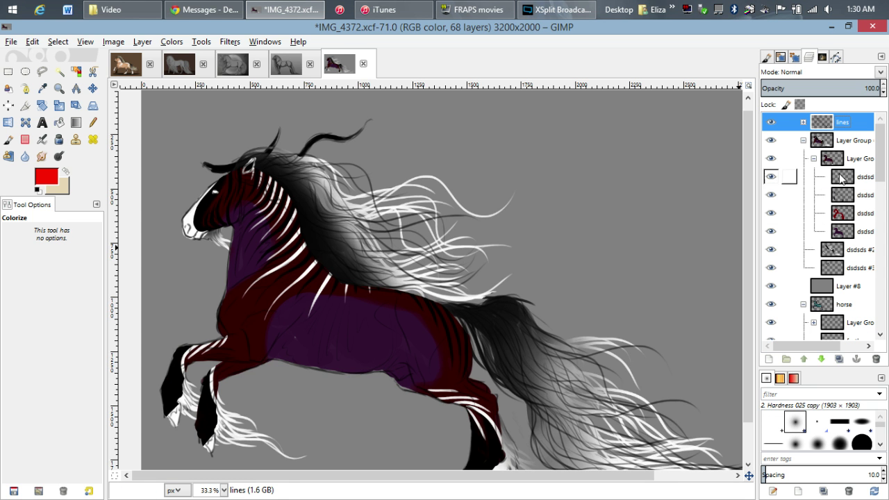
Toggle the white markings layer and the black stripes layer off and on to see what each contributes.
{"action": "left_click", "coordinate": [785, 178]}
{"action": "left_click", "coordinate": [774, 178]}
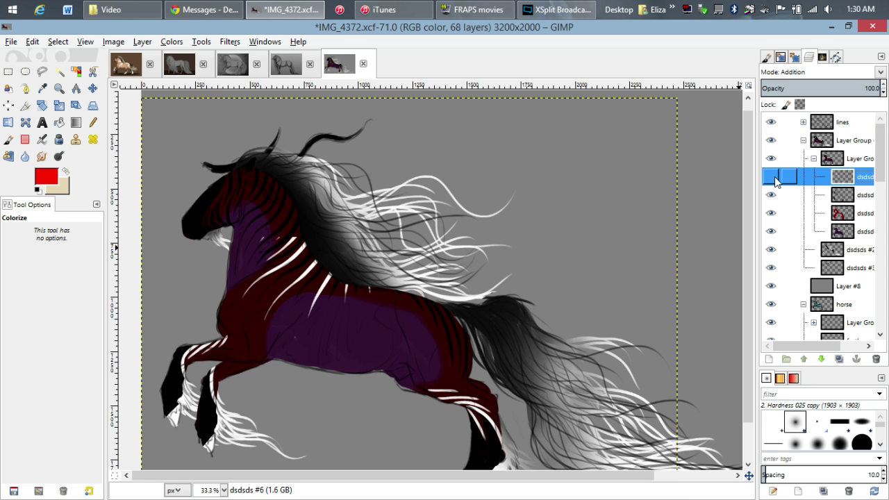
{"action": "left_click", "coordinate": [772, 178]}
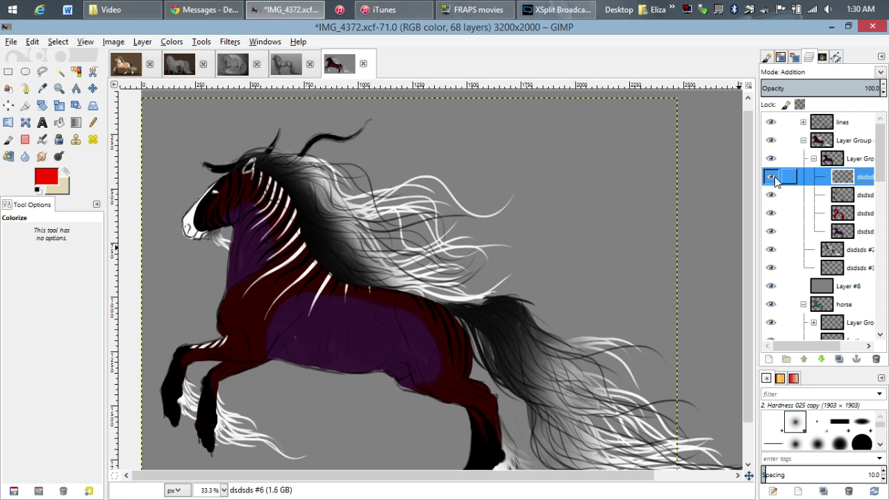
{"action": "left_click", "coordinate": [774, 177]}
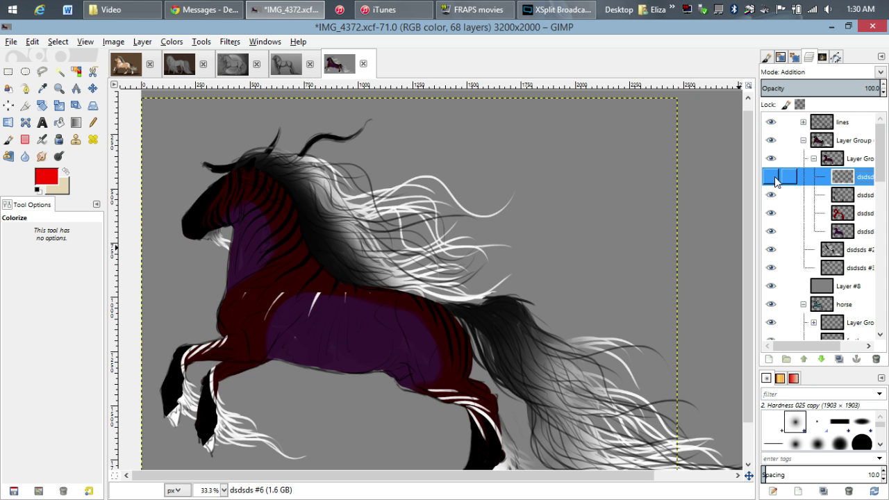
{"action": "left_click", "coordinate": [774, 177]}
{"action": "left_click", "coordinate": [773, 197]}
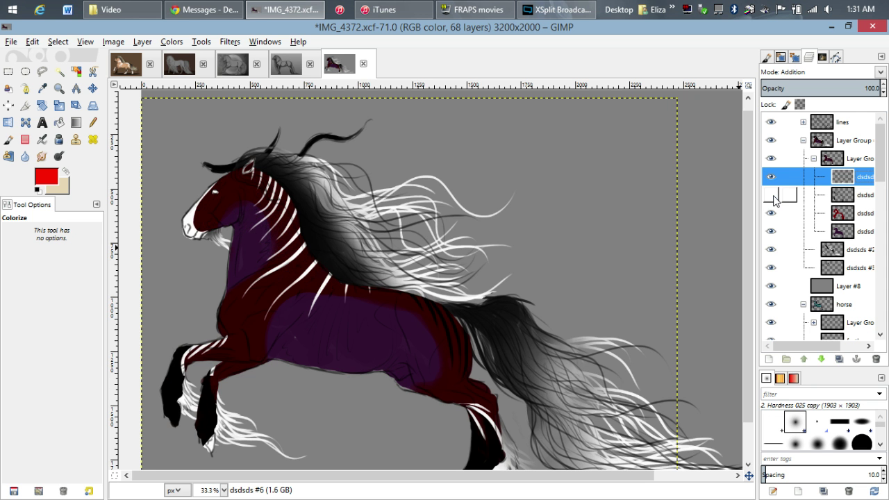
{"action": "left_click", "coordinate": [772, 214]}
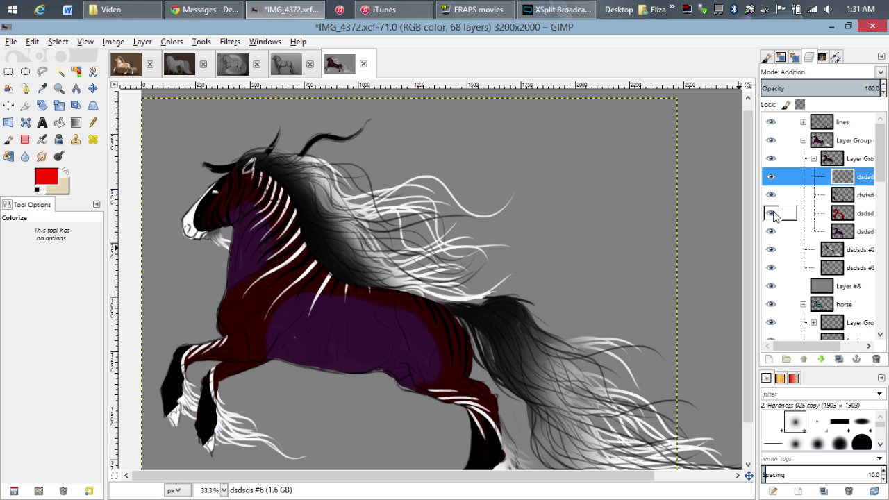
Select the red layer, the black stripes layer and the white markings layer in turn to compare their blend modes.
{"action": "left_click", "coordinate": [840, 214]}
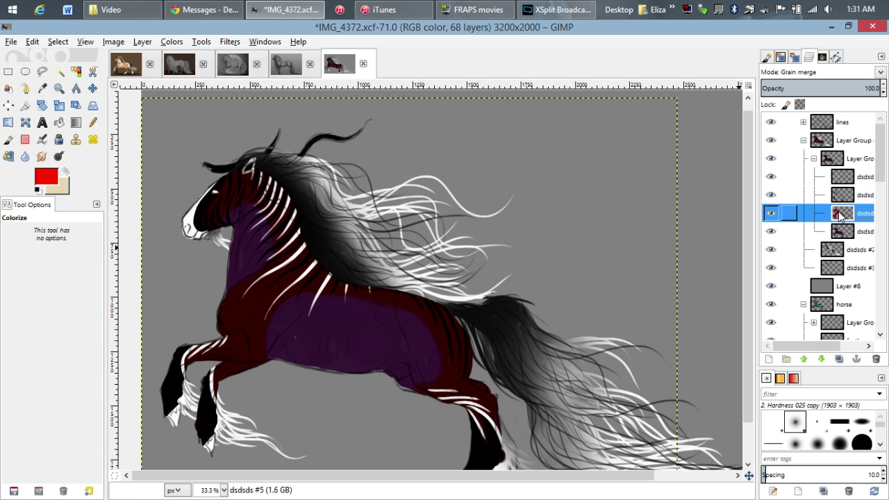
{"action": "left_click", "coordinate": [774, 217]}
{"action": "key", "text": "plus"}
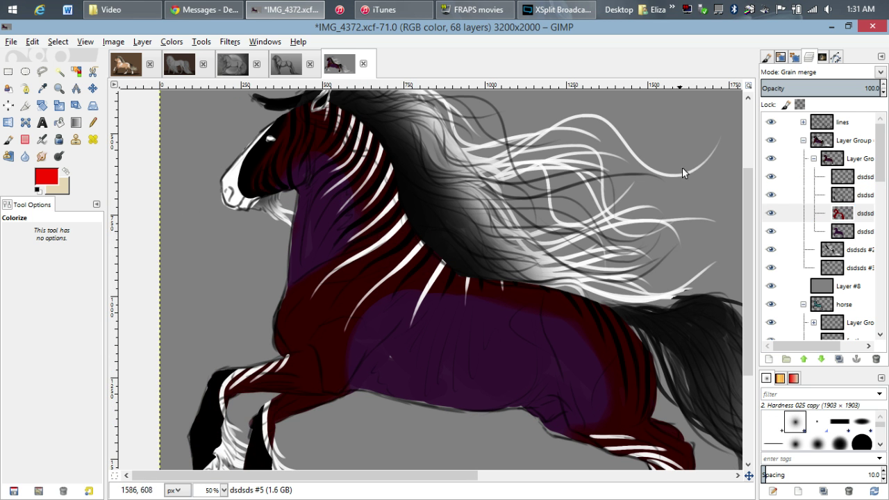
{"action": "left_click", "coordinate": [861, 195]}
{"action": "left_click", "coordinate": [860, 177]}
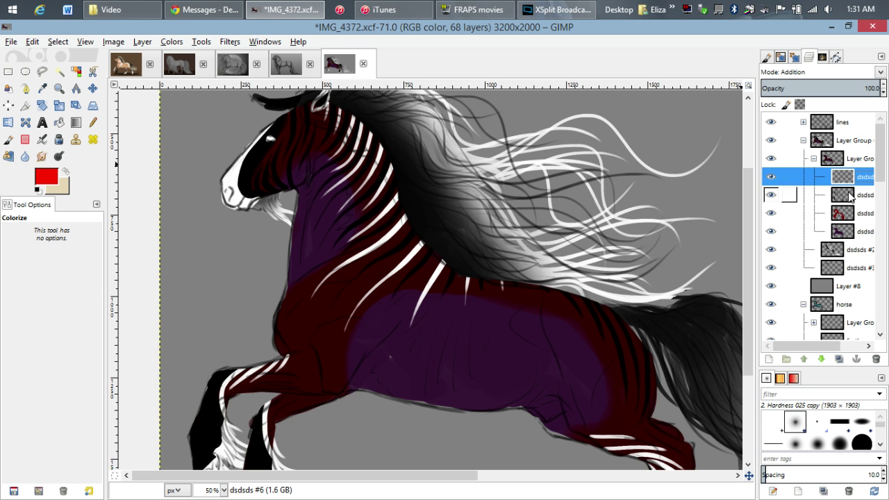
{"action": "left_click", "coordinate": [847, 215]}
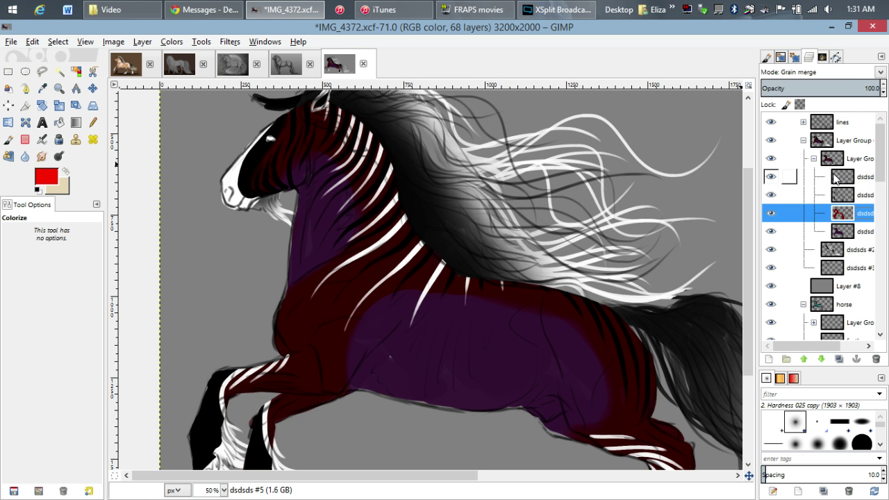
{"action": "left_click", "coordinate": [841, 182]}
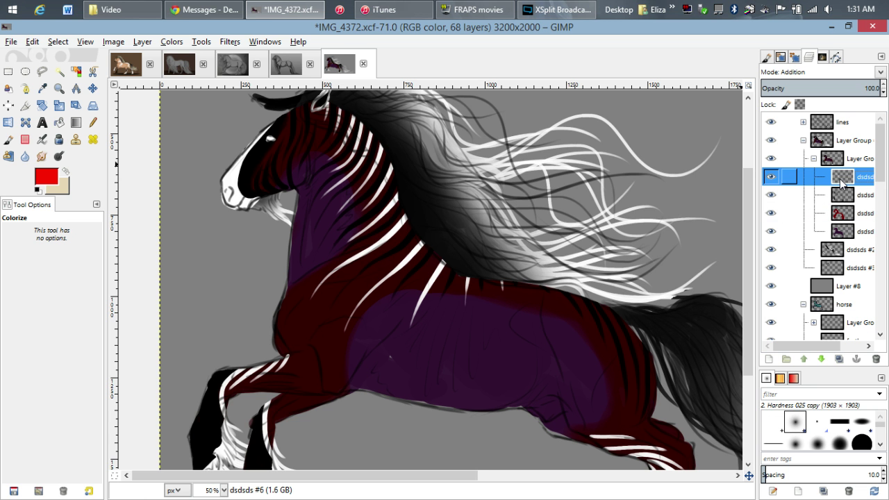
Recheck the white markings layer's effect, then make the black stripes layer active and check its contribution.
{"action": "left_click", "coordinate": [770, 178]}
{"action": "left_click", "coordinate": [770, 178]}
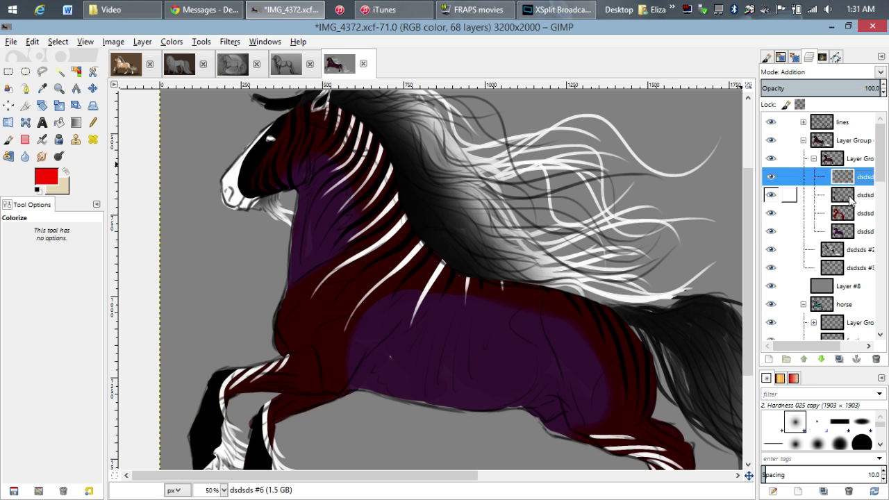
{"action": "left_click", "coordinate": [849, 200]}
{"action": "left_click", "coordinate": [772, 197]}
{"action": "left_click", "coordinate": [772, 215]}
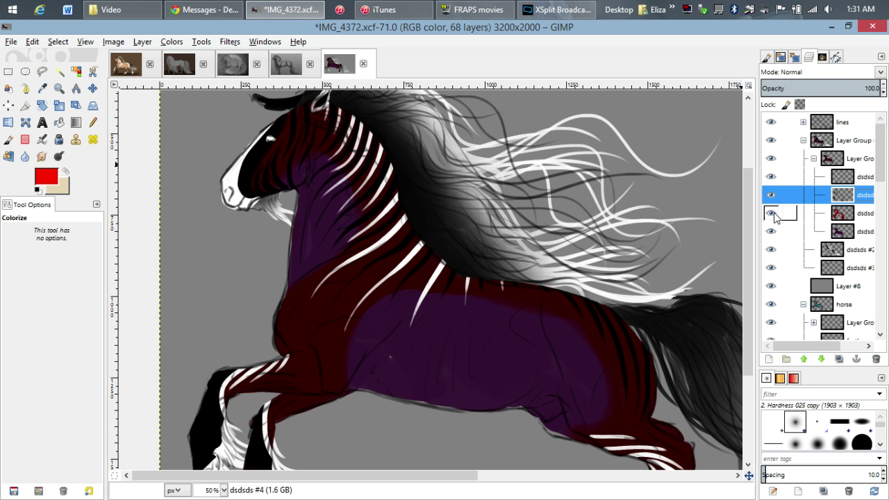
Make the red Grain merge layer active and toggle its visibility to check its effect on the neck and head.
{"action": "left_click", "coordinate": [840, 214]}
{"action": "left_click", "coordinate": [771, 214]}
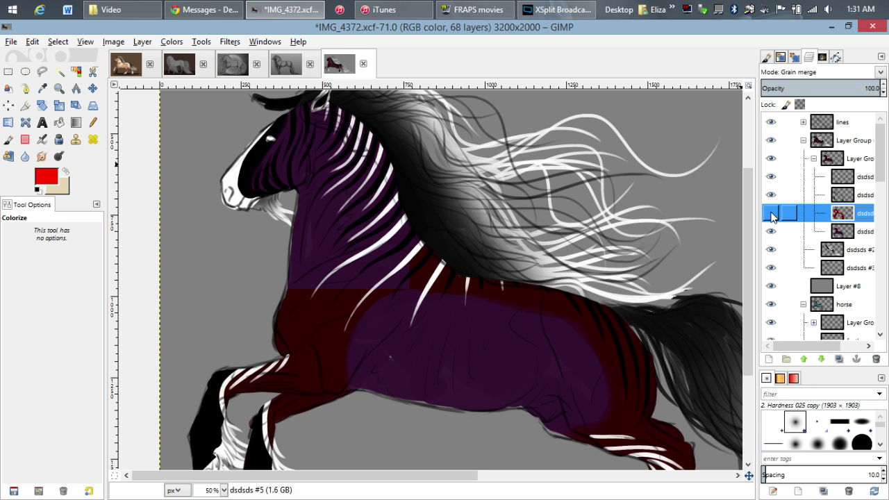
{"action": "left_click", "coordinate": [770, 214]}
{"action": "left_click", "coordinate": [771, 214]}
Select the purple base layer dsdsds #1, toggle its visibility, and examine the horse's legs and belly up close.
{"action": "left_click", "coordinate": [854, 233]}
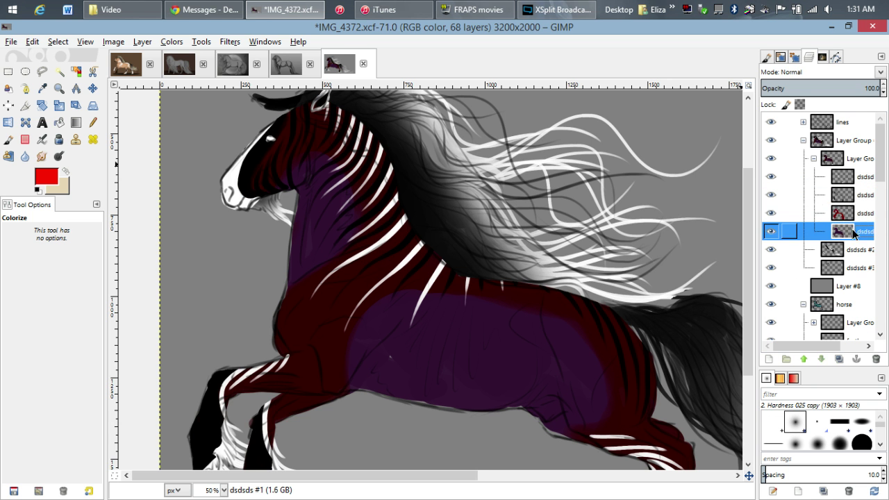
{"action": "left_click", "coordinate": [775, 236]}
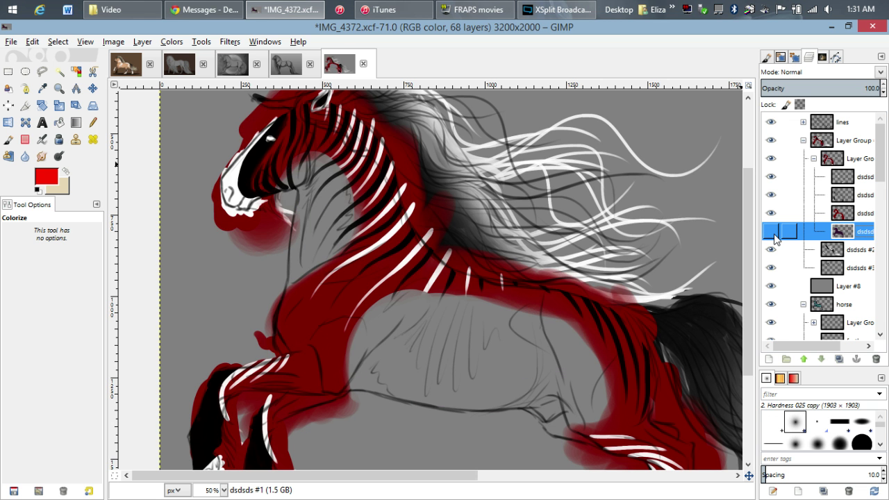
{"action": "left_click", "coordinate": [775, 237]}
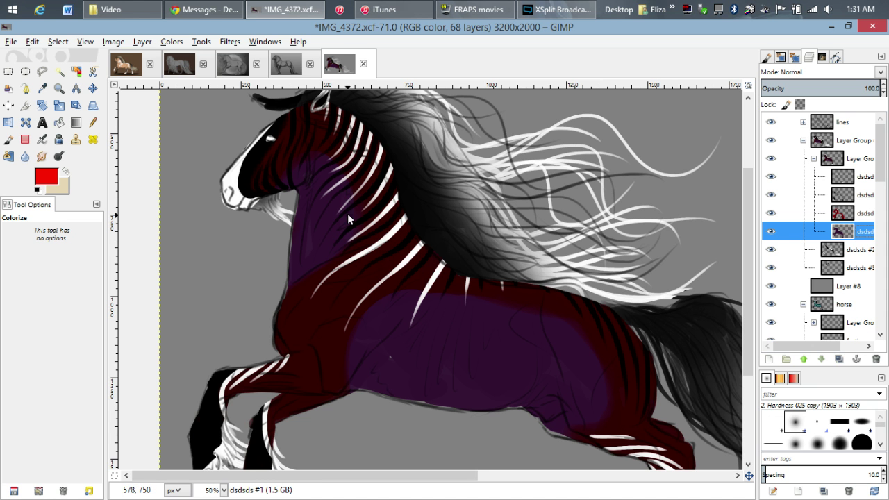
{"action": "scroll", "coordinate": [386, 225], "scroll_direction": "down", "scroll_amount": 4}
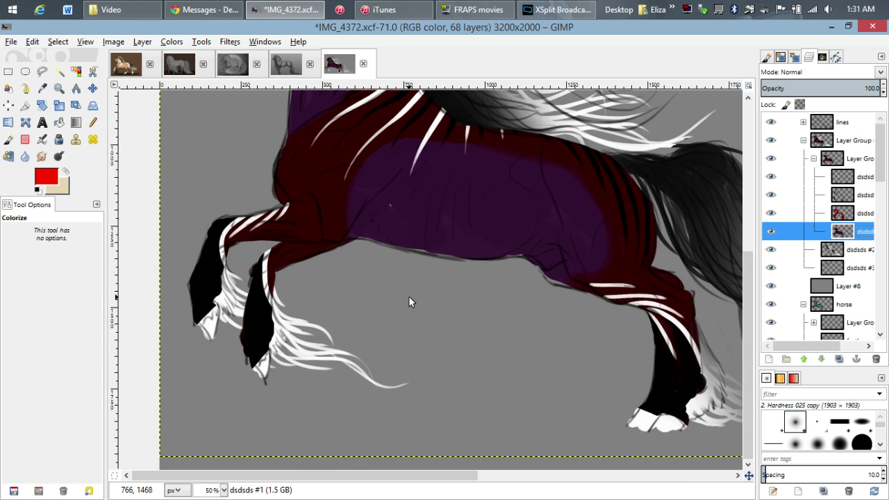
{"action": "scroll", "coordinate": [408, 295], "scroll_direction": "up", "scroll_amount": 3}
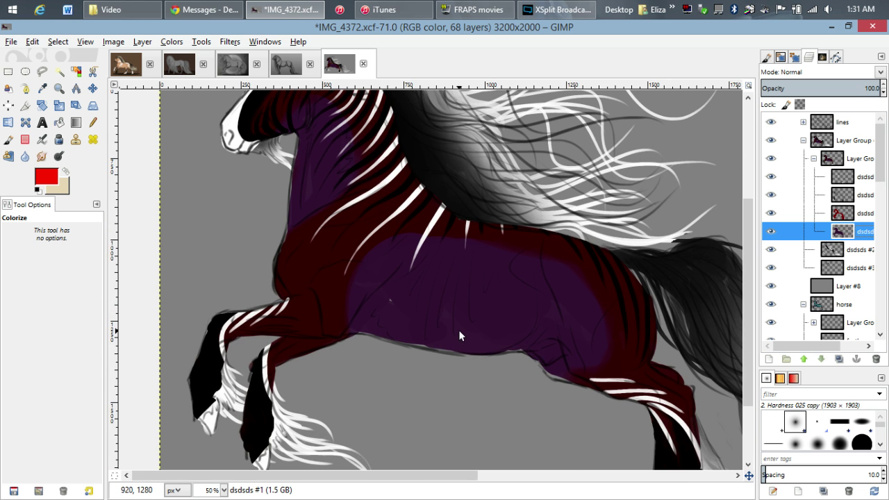
{"action": "scroll", "coordinate": [443, 315], "scroll_direction": "down", "scroll_amount": 1}
{"action": "scroll", "coordinate": [389, 290], "scroll_direction": "up", "scroll_amount": 2}
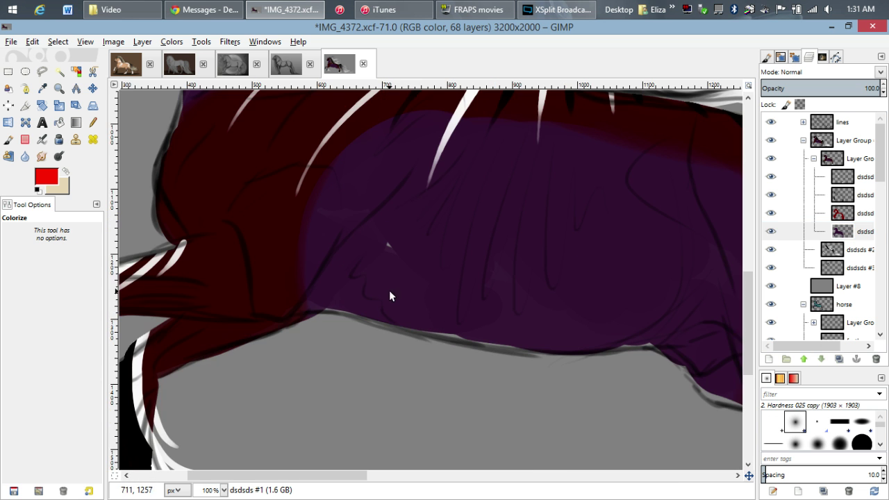
Switch the red layer dsdsds #5 to Normal mode to compare its effect on the body, and restore Grain merge.
{"action": "left_click_drag", "start_coordinate": [436, 324], "coordinate": [304, 290]}
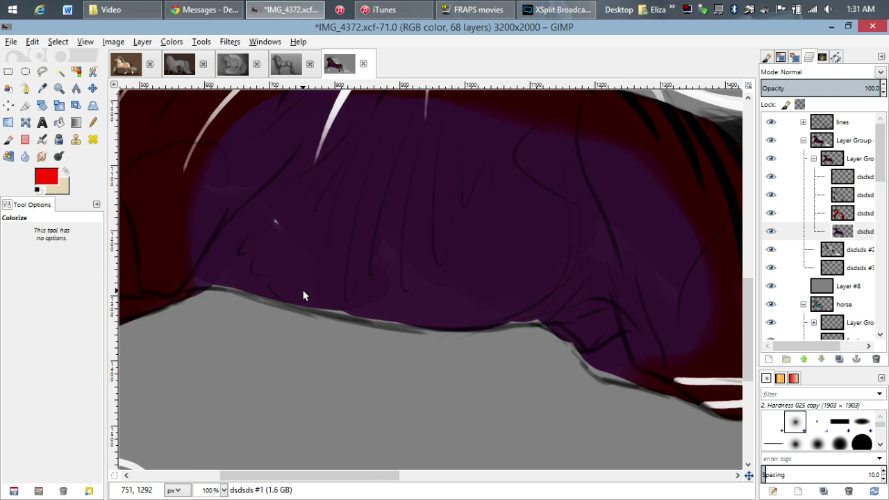
{"action": "left_click_drag", "start_coordinate": [480, 352], "coordinate": [417, 258]}
{"action": "scroll", "coordinate": [401, 253], "scroll_direction": "down", "scroll_amount": 1}
{"action": "scroll", "coordinate": [433, 297], "scroll_direction": "down", "scroll_amount": 1}
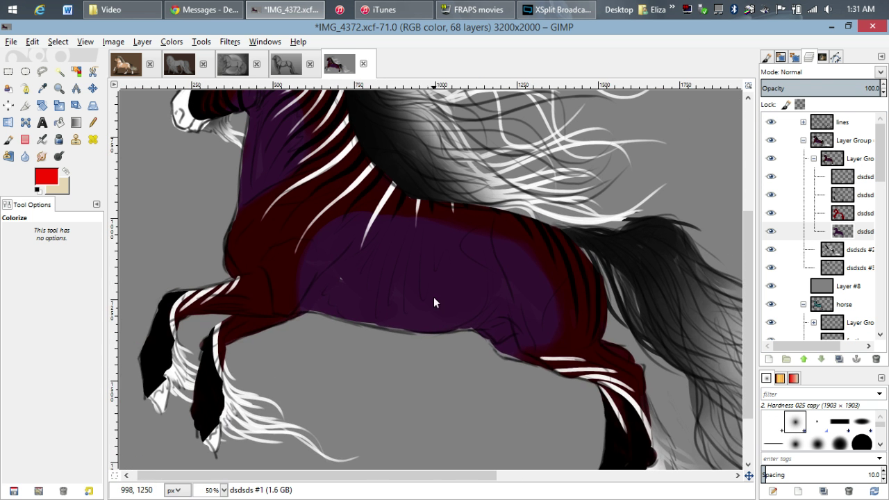
{"action": "left_click_drag", "start_coordinate": [433, 297], "coordinate": [480, 328]}
{"action": "left_click", "coordinate": [843, 213]}
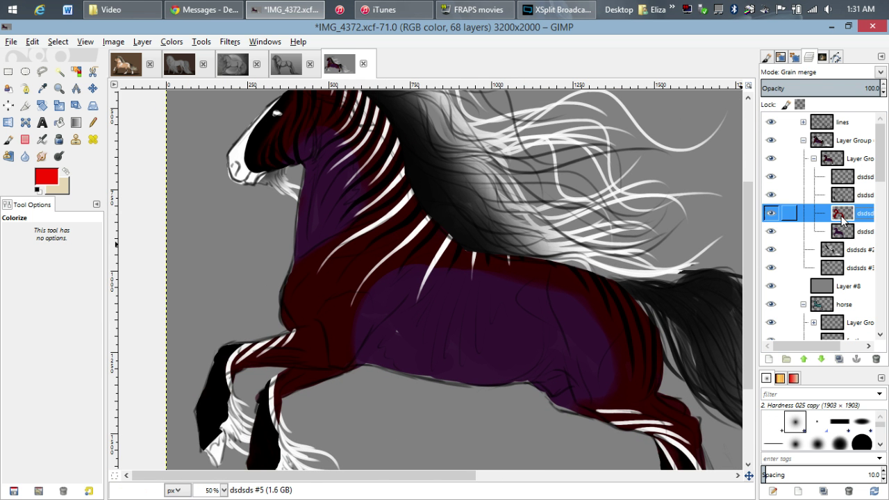
{"action": "left_click", "coordinate": [825, 72]}
{"action": "left_click", "coordinate": [821, 87]}
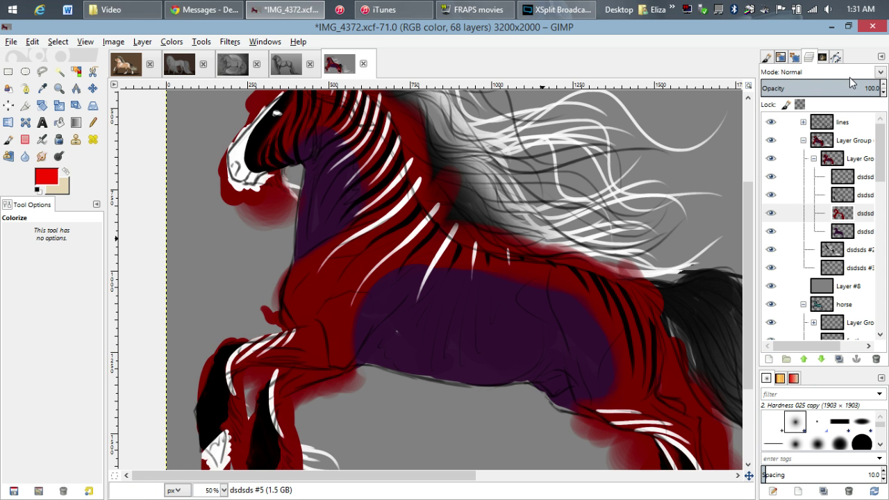
{"action": "left_click", "coordinate": [880, 72]}
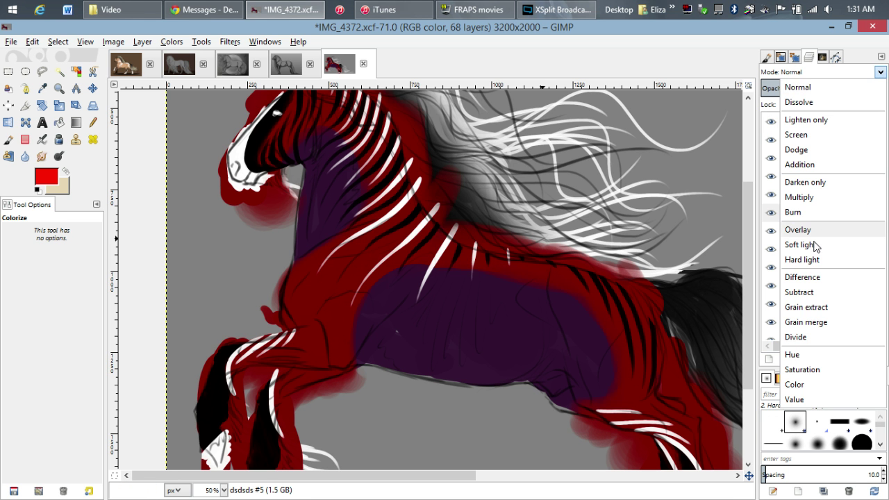
{"action": "left_click", "coordinate": [807, 321]}
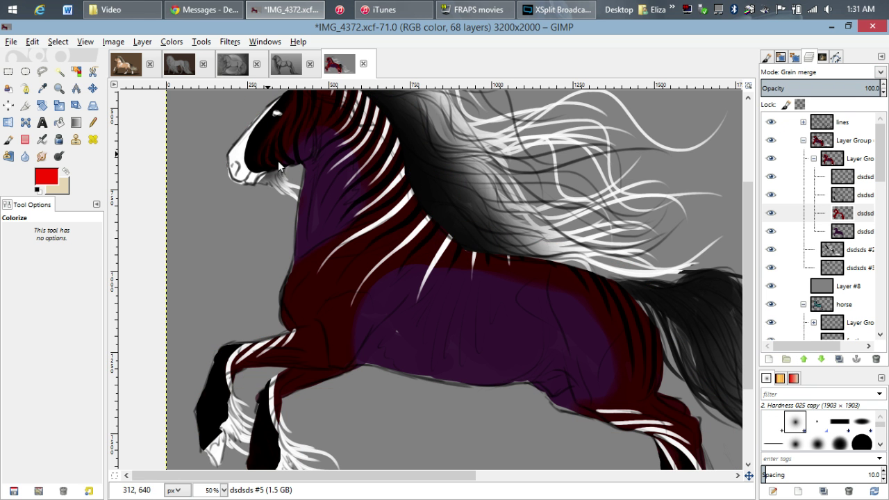
{"action": "scroll", "coordinate": [560, 288], "scroll_direction": "down", "scroll_amount": 5}
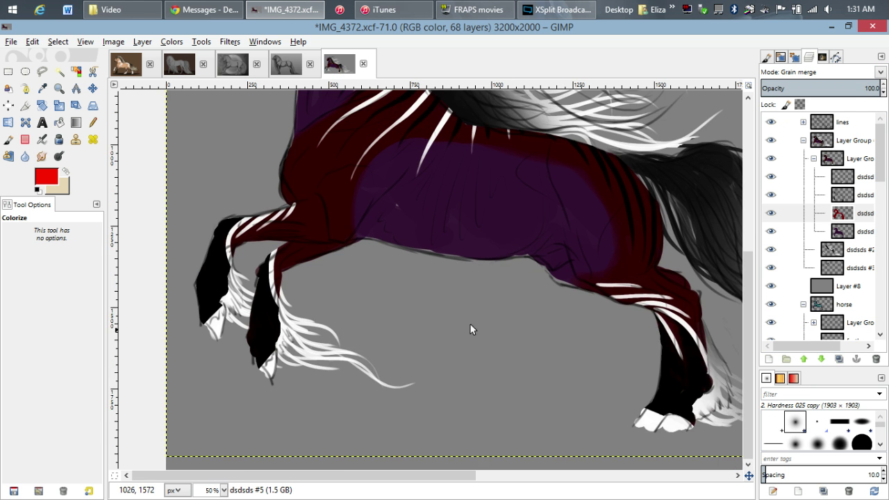
{"action": "scroll", "coordinate": [315, 315], "scroll_direction": "up", "scroll_amount": 5}
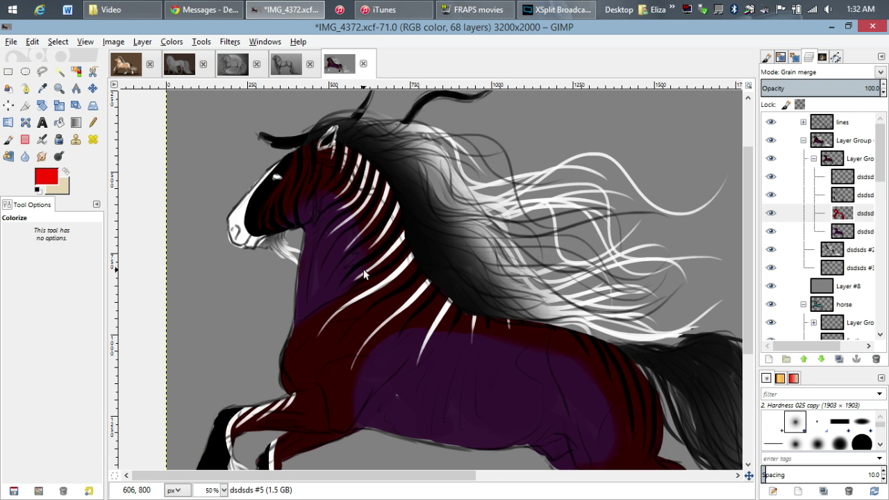
Try the white markings layer dsdsds #6 in Normal mode, examine the markings, and return it to Addition.
{"action": "left_click", "coordinate": [771, 195]}
{"action": "left_click", "coordinate": [861, 177]}
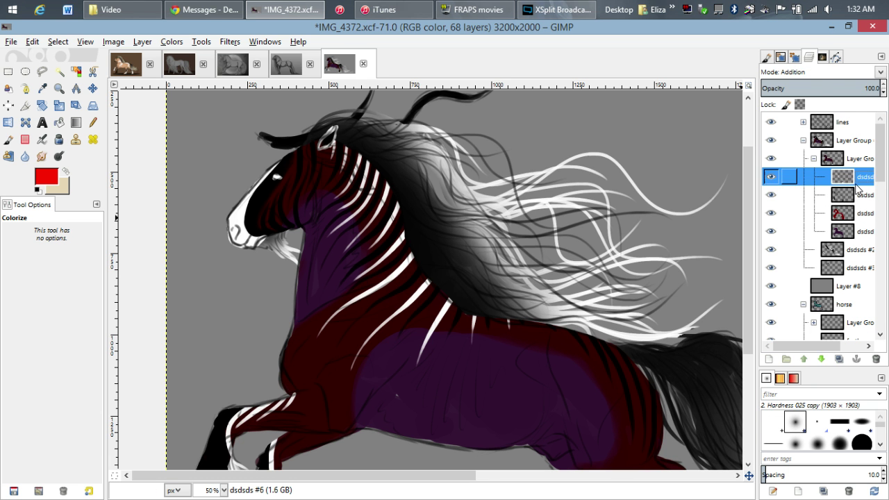
{"action": "left_click", "coordinate": [817, 73]}
{"action": "left_click", "coordinate": [805, 88]}
{"action": "scroll", "coordinate": [536, 213], "scroll_direction": "down", "scroll_amount": 3}
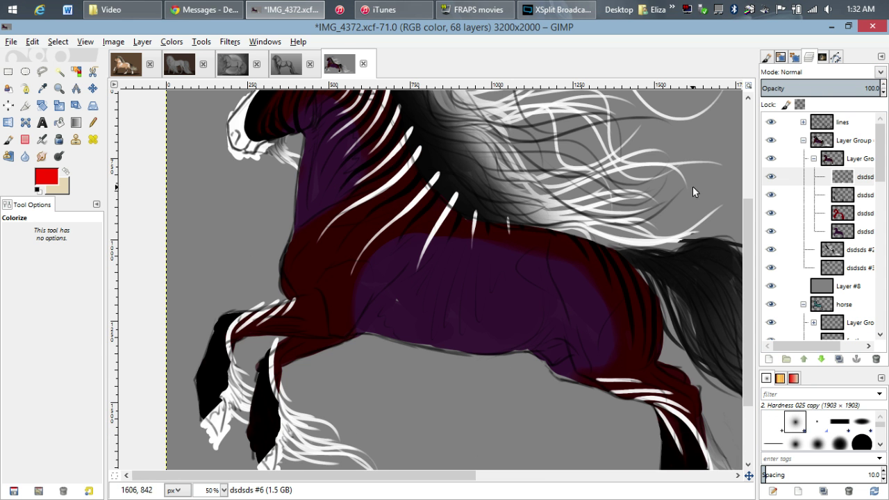
{"action": "left_click", "coordinate": [815, 73]}
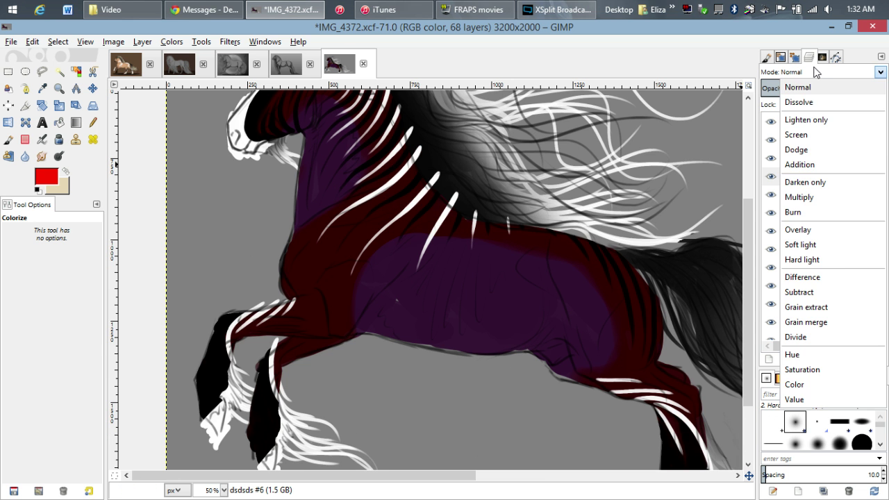
{"action": "left_click", "coordinate": [800, 164]}
{"action": "scroll", "coordinate": [352, 154], "scroll_direction": "up", "scroll_amount": 3}
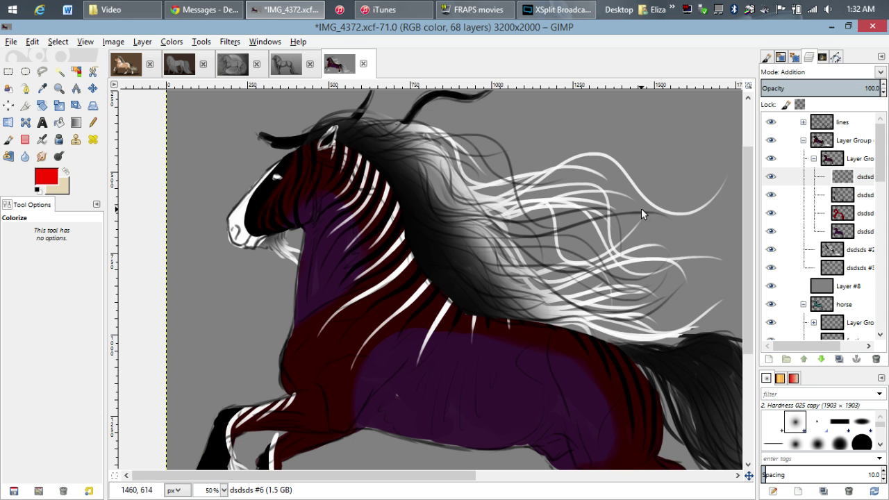
Set the black stripes layer dsdsds #4 to Darken only and examine the stripes on the body and legs.
{"action": "left_click", "coordinate": [858, 197]}
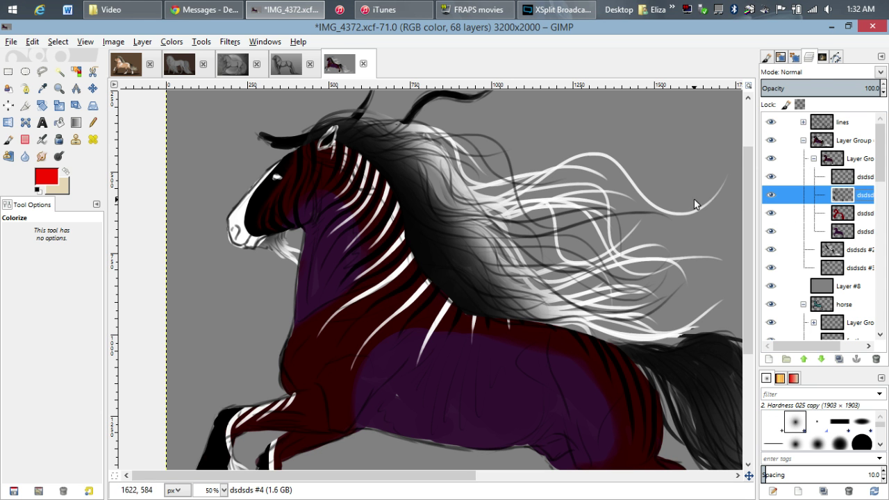
{"action": "left_click", "coordinate": [820, 72]}
{"action": "left_click", "coordinate": [805, 181]}
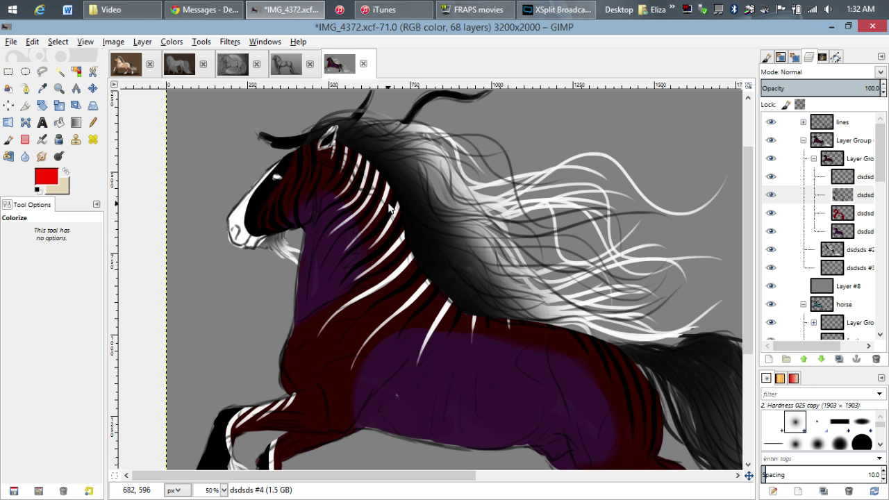
{"action": "key", "text": "ctrl+y"}
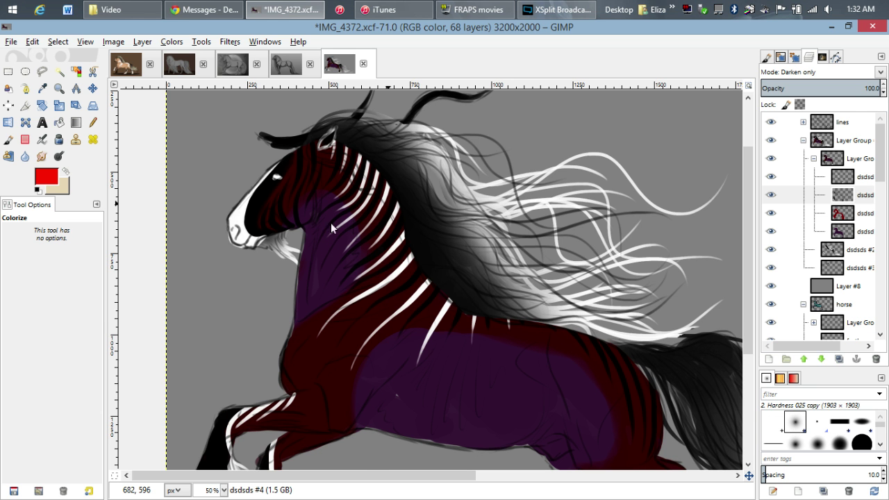
{"action": "scroll", "coordinate": [360, 184], "scroll_direction": "down", "scroll_amount": 6}
{"action": "scroll", "coordinate": [398, 221], "scroll_direction": "up", "scroll_amount": 3}
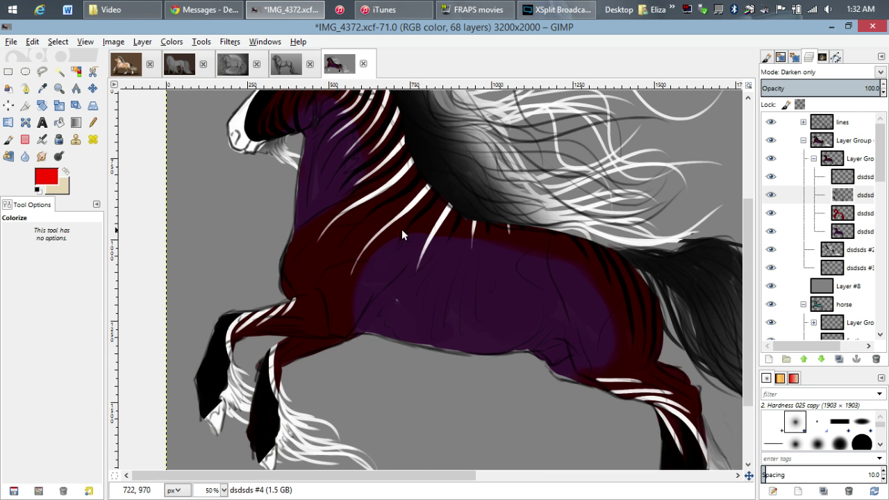
{"action": "scroll", "coordinate": [440, 225], "scroll_direction": "down", "scroll_amount": 1}
{"action": "scroll", "coordinate": [423, 194], "scroll_direction": "down", "scroll_amount": 1}
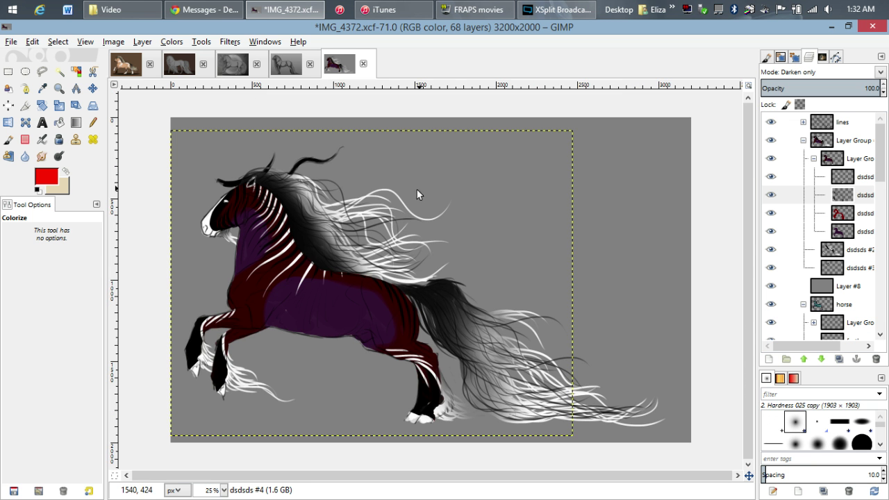
{"action": "scroll", "coordinate": [277, 276], "scroll_direction": "up", "scroll_amount": 3}
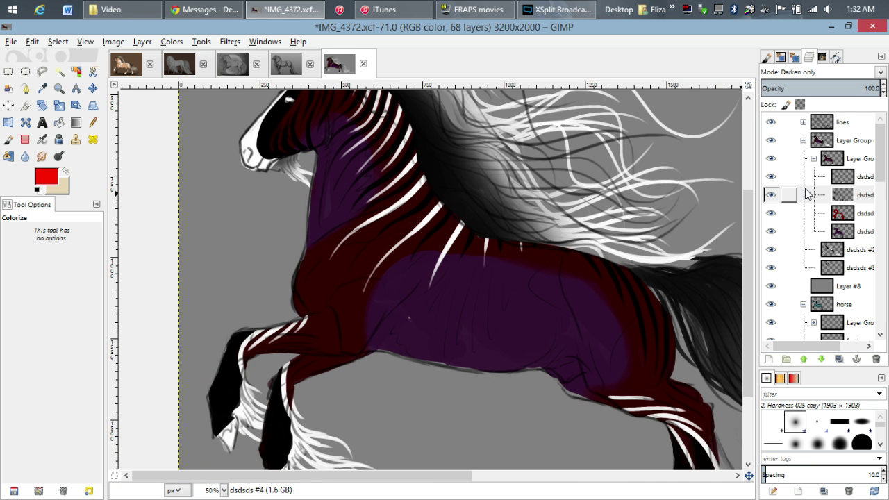
Toggle the visibility of layer dsdsds #2 below the nested group and examine the horse's mane, body and tail.
{"action": "left_click", "coordinate": [774, 250]}
{"action": "left_click", "coordinate": [774, 249]}
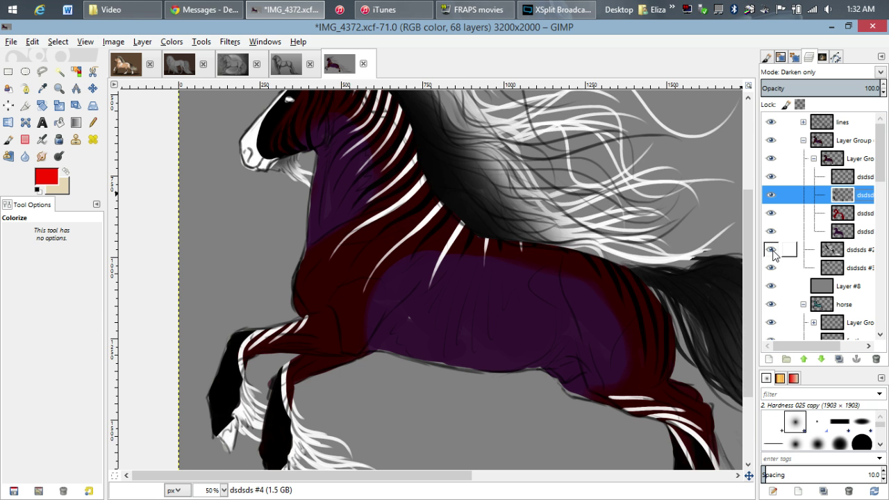
{"action": "left_click_drag", "start_coordinate": [554, 235], "coordinate": [457, 318]}
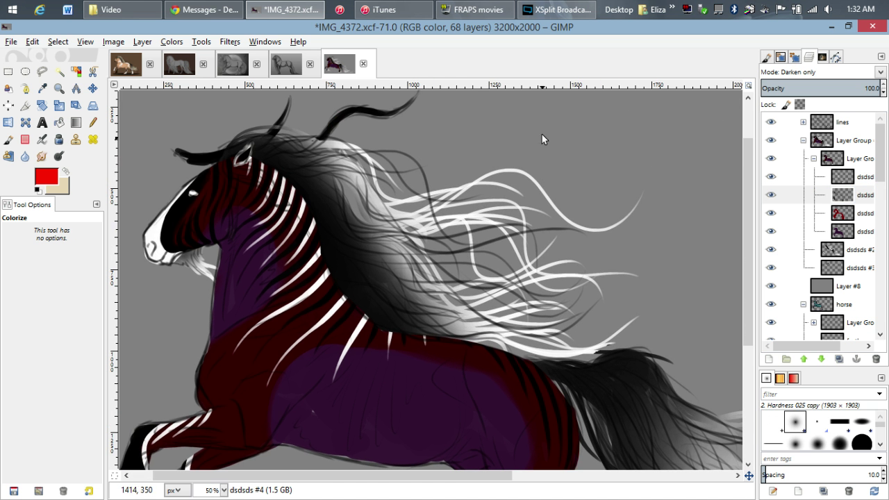
{"action": "scroll", "coordinate": [589, 208], "scroll_direction": "down", "scroll_amount": 3}
{"action": "scroll", "coordinate": [557, 358], "scroll_direction": "down", "scroll_amount": 1}
{"action": "scroll", "coordinate": [557, 358], "scroll_direction": "up", "scroll_amount": 2}
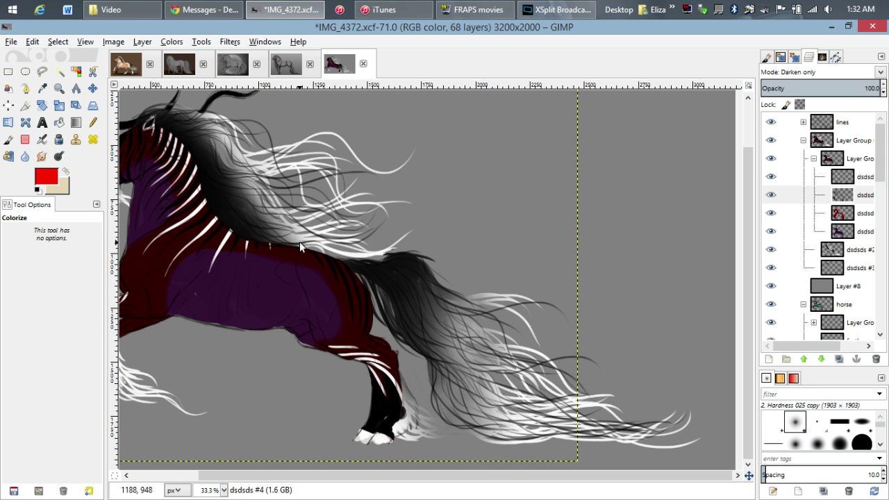
{"action": "left_click_drag", "start_coordinate": [330, 241], "coordinate": [451, 300]}
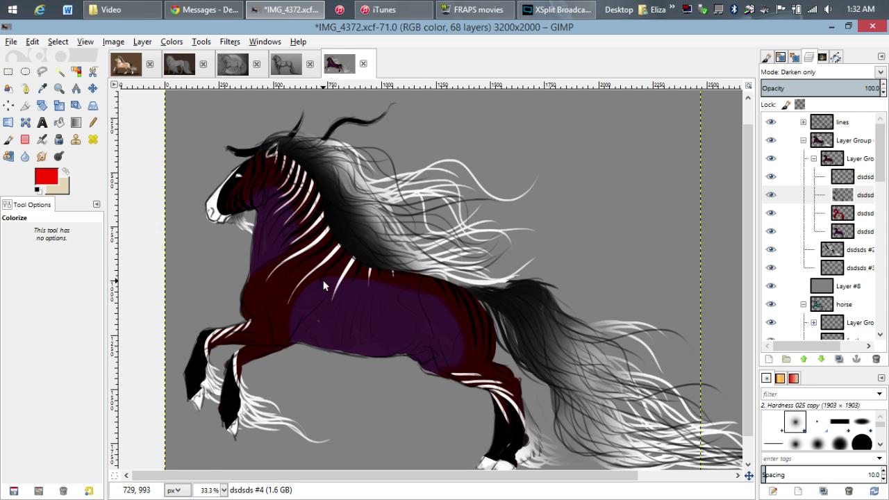
{"action": "scroll", "coordinate": [326, 281], "scroll_direction": "left", "scroll_amount": 2}
{"action": "scroll", "coordinate": [326, 281], "scroll_direction": "up", "scroll_amount": 1}
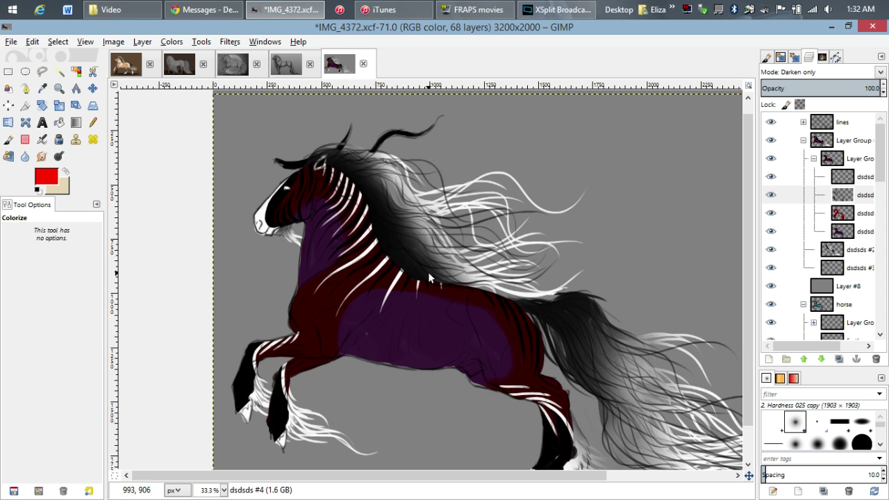
Toggle the lowest dsdsds layer in the colour group off and on to check its contribution to the whole horse.
{"action": "left_click", "coordinate": [791, 215]}
{"action": "left_click", "coordinate": [771, 269]}
{"action": "left_click", "coordinate": [771, 270]}
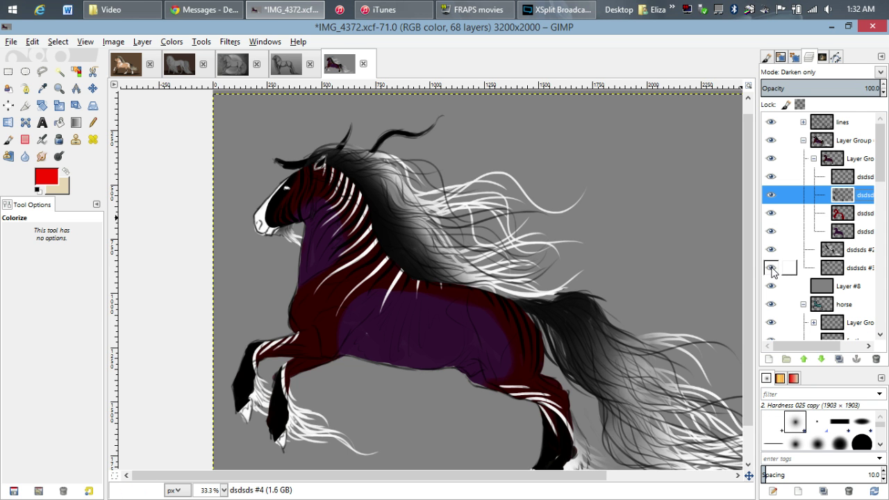
{"action": "left_click", "coordinate": [776, 267]}
{"action": "left_click", "coordinate": [772, 267]}
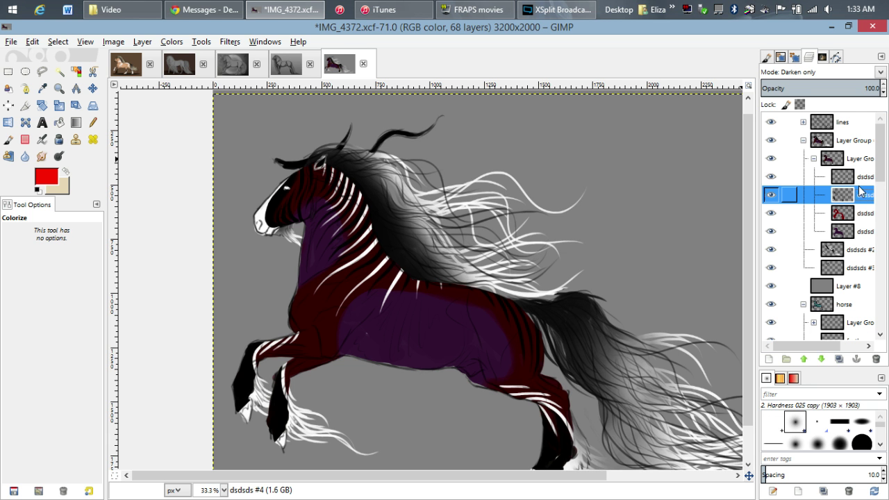
{"action": "left_click_drag", "start_coordinate": [607, 263], "coordinate": [516, 214]}
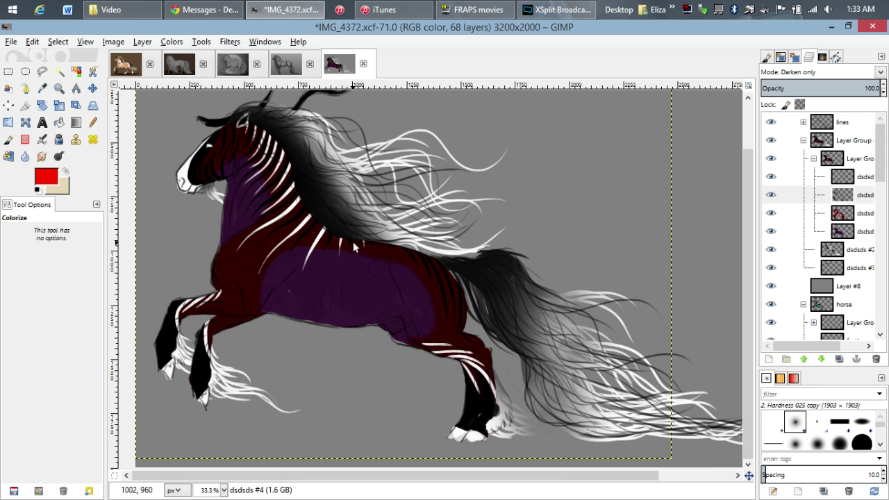
{"action": "left_click_drag", "start_coordinate": [353, 242], "coordinate": [431, 270]}
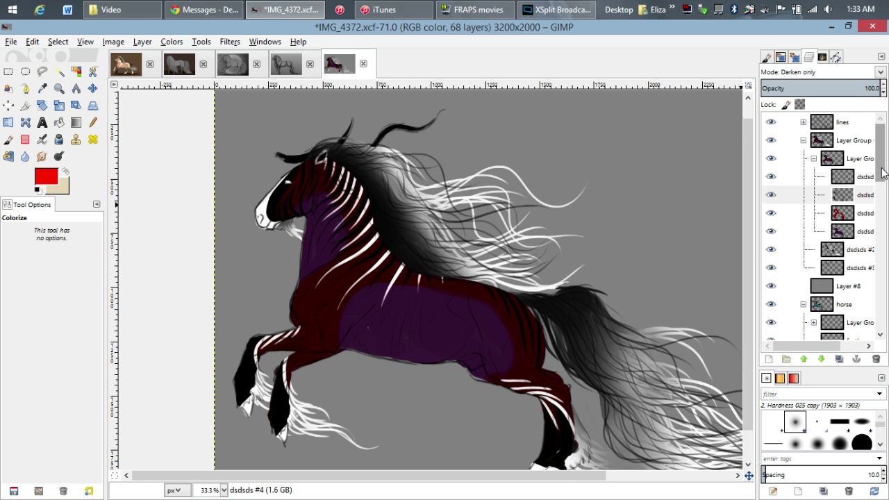
Look through the layers inside the lines group, and collapse both it and the colour layer group beneath it.
{"action": "left_click", "coordinate": [802, 123]}
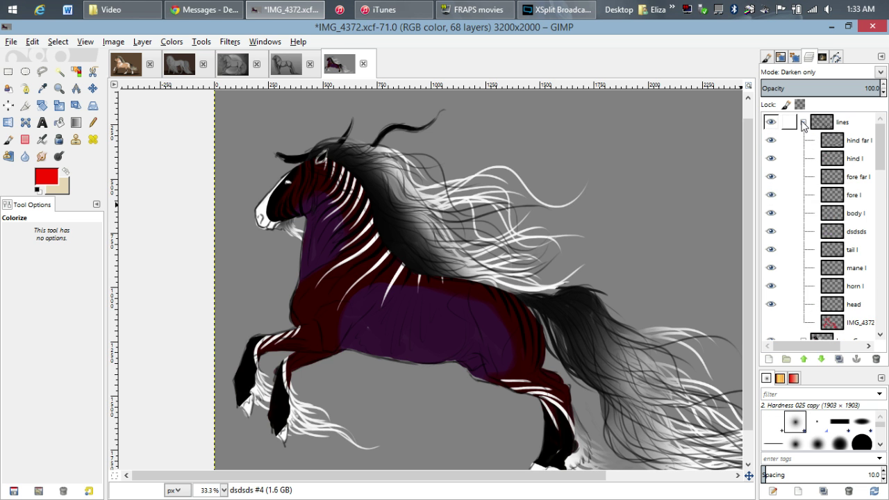
{"action": "left_click", "coordinate": [802, 122]}
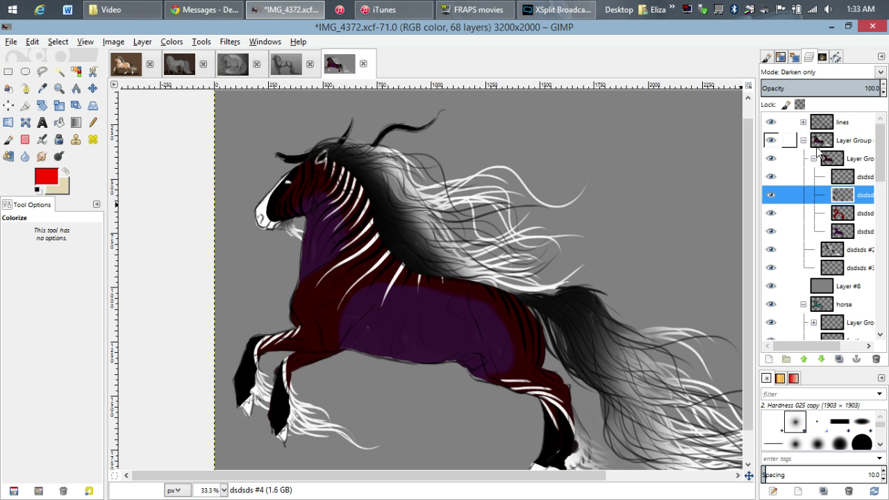
{"action": "left_click", "coordinate": [803, 140]}
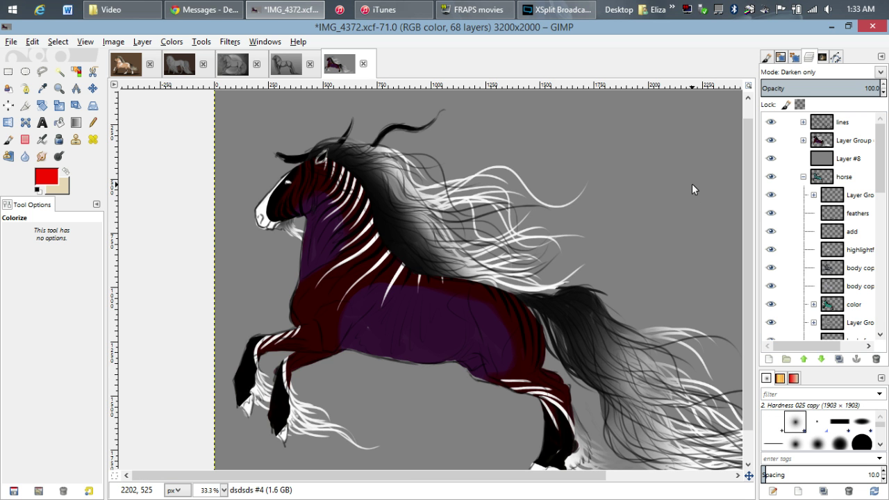
Compare the drawing with the lines group off and on, and hide the colour layer group beneath it.
{"action": "left_click", "coordinate": [769, 123]}
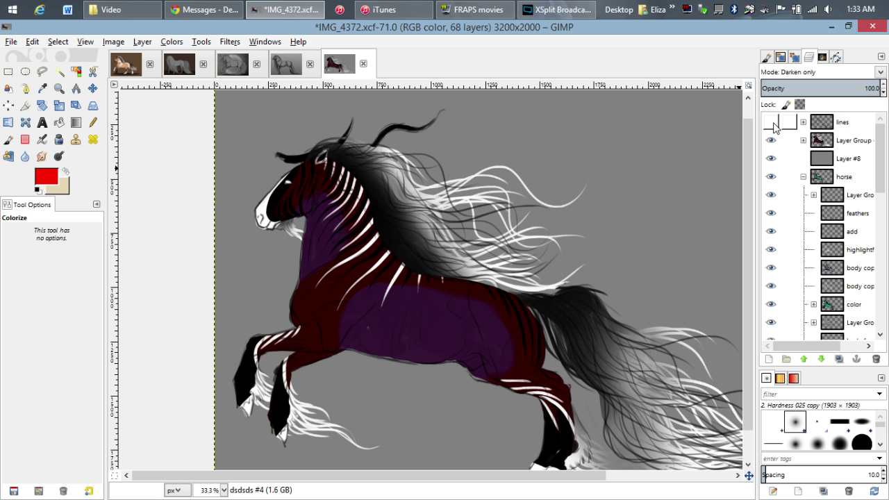
{"action": "left_click", "coordinate": [769, 123]}
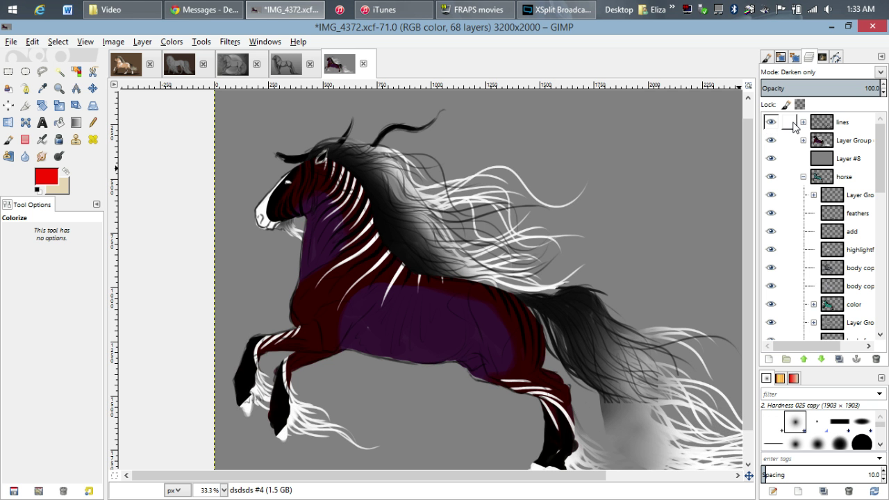
{"action": "left_click", "coordinate": [802, 122]}
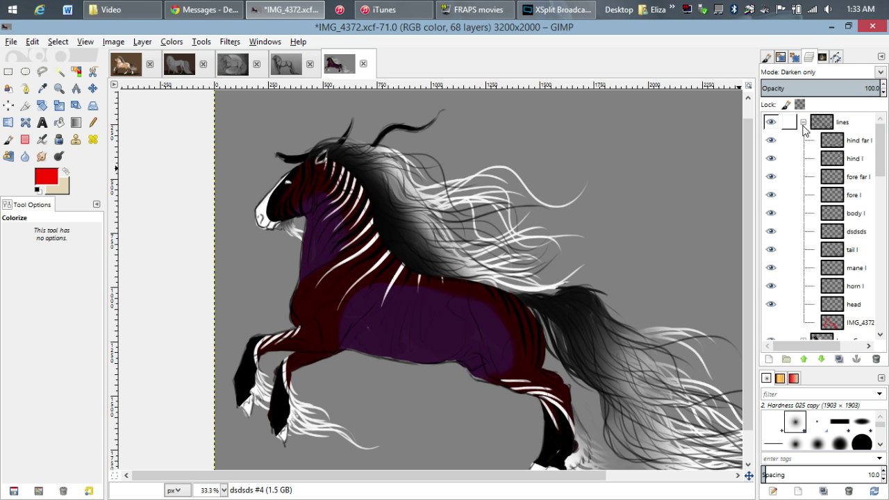
{"action": "left_click", "coordinate": [803, 123]}
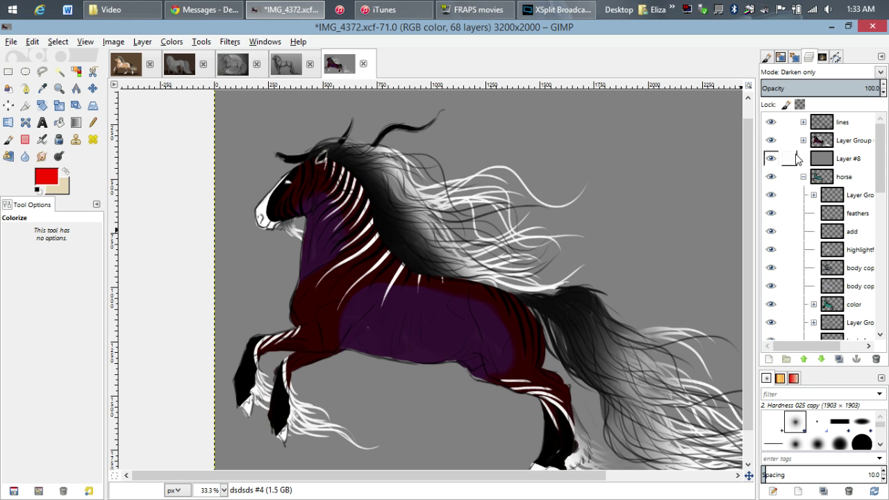
{"action": "left_click", "coordinate": [770, 141]}
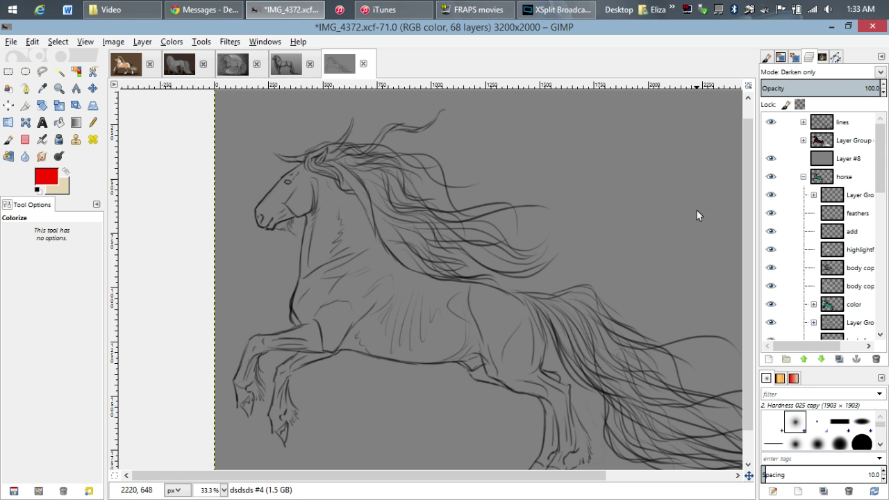
Show the IMG_4372.JPG sketch layer from the lines group and move it out of the group to the top of the layer stack.
{"action": "left_click", "coordinate": [803, 123]}
{"action": "scroll", "coordinate": [880, 305], "scroll_direction": "down", "scroll_amount": 2}
{"action": "left_click", "coordinate": [770, 257]}
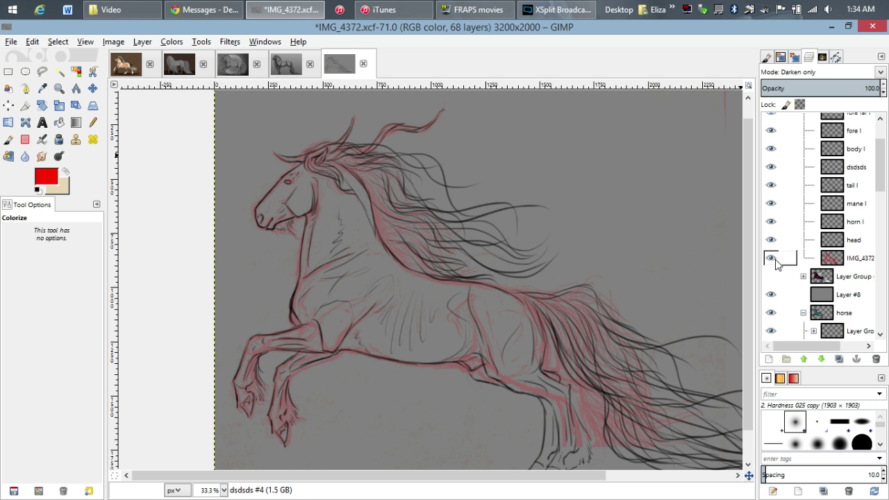
{"action": "left_click_drag", "start_coordinate": [833, 260], "coordinate": [833, 122]}
{"action": "left_click", "coordinate": [804, 142]}
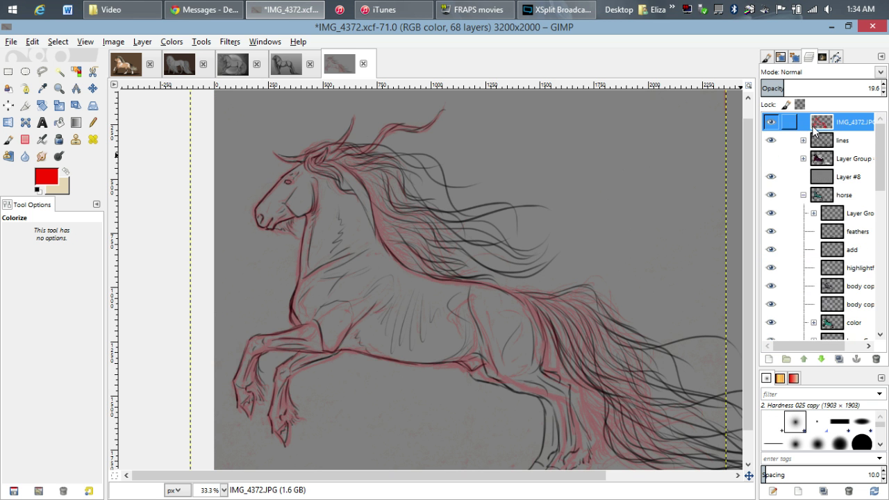
With the lines group hidden, set the IMG_4372.JPG sketch layer's opacity to 100 and colorize it black using the lowest lightness.
{"action": "left_click_drag", "start_coordinate": [840, 89], "coordinate": [880, 89]}
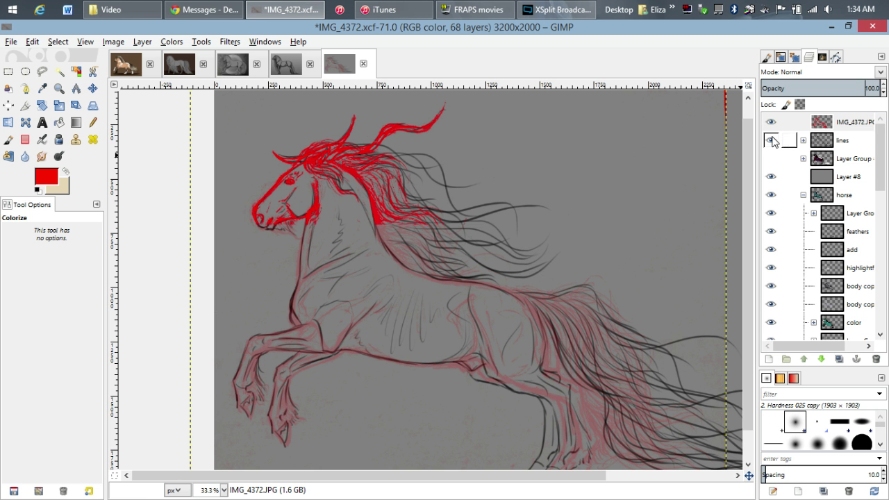
{"action": "left_click", "coordinate": [771, 141]}
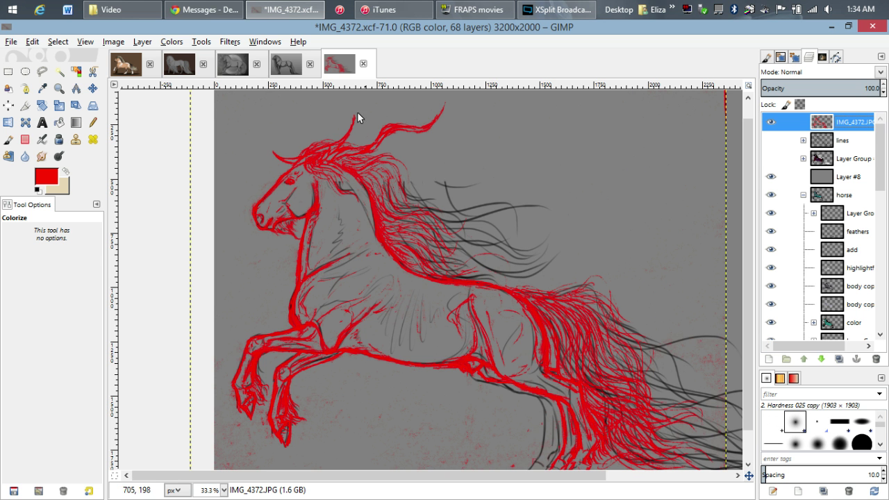
{"action": "left_click", "coordinate": [172, 42]}
{"action": "left_click", "coordinate": [179, 89]}
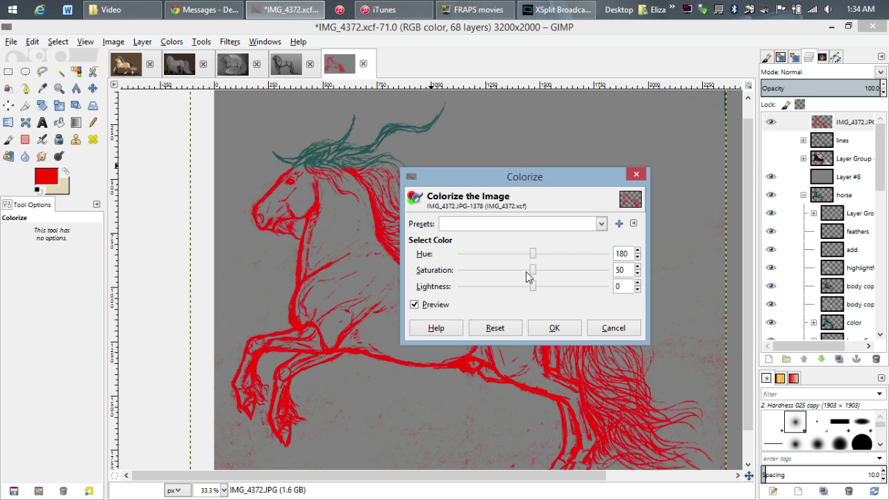
{"action": "left_click_drag", "start_coordinate": [532, 286], "coordinate": [417, 297]}
{"action": "left_click", "coordinate": [552, 328]}
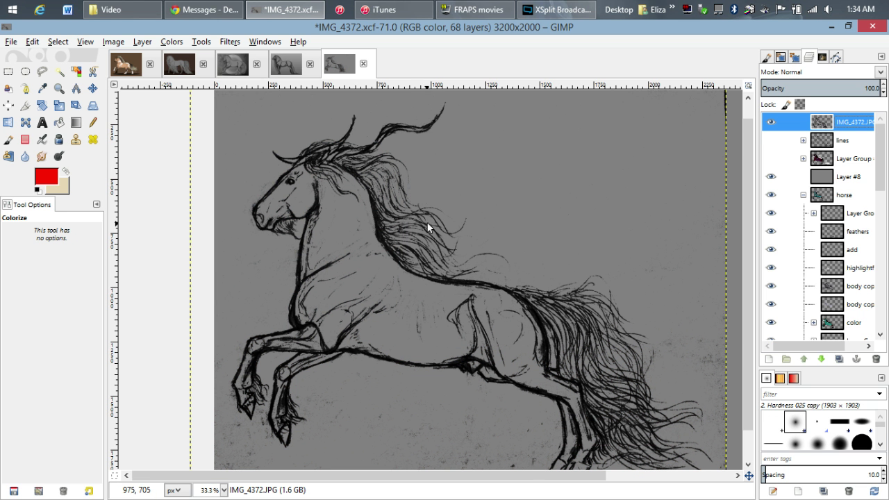
{"action": "scroll", "coordinate": [434, 226], "scroll_direction": "down", "scroll_amount": 1}
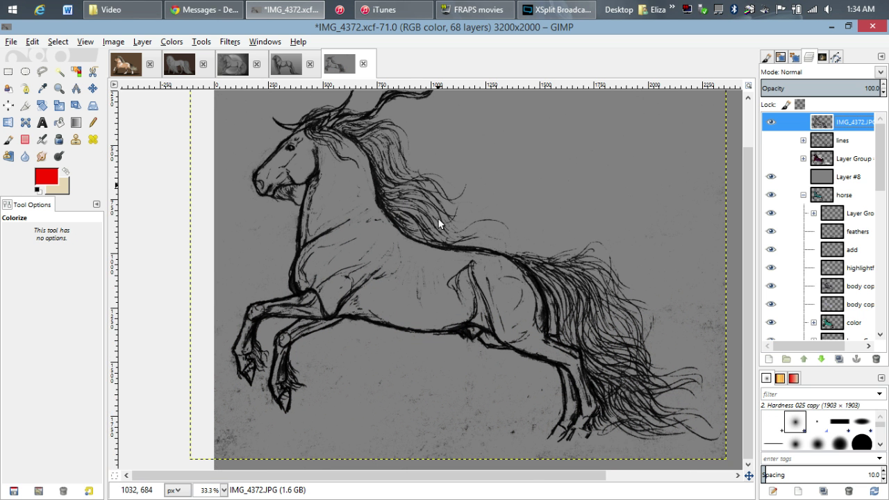
Hide the IMG_4372.JPG sketch layer and show the lines group again.
{"action": "left_click", "coordinate": [770, 122]}
{"action": "left_click", "coordinate": [770, 140]}
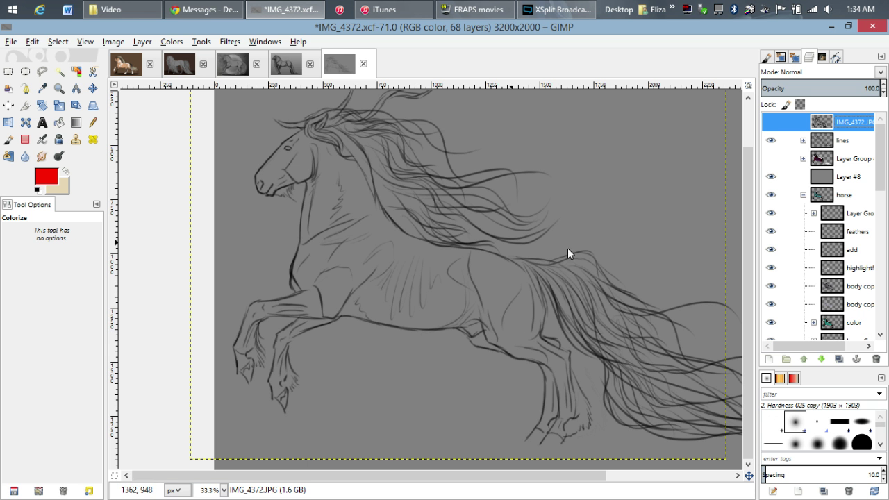
Go back through the open drawings to the tan tobiano horse and hide its brown background layer.
{"action": "left_click", "coordinate": [274, 66]}
{"action": "left_click", "coordinate": [240, 66]}
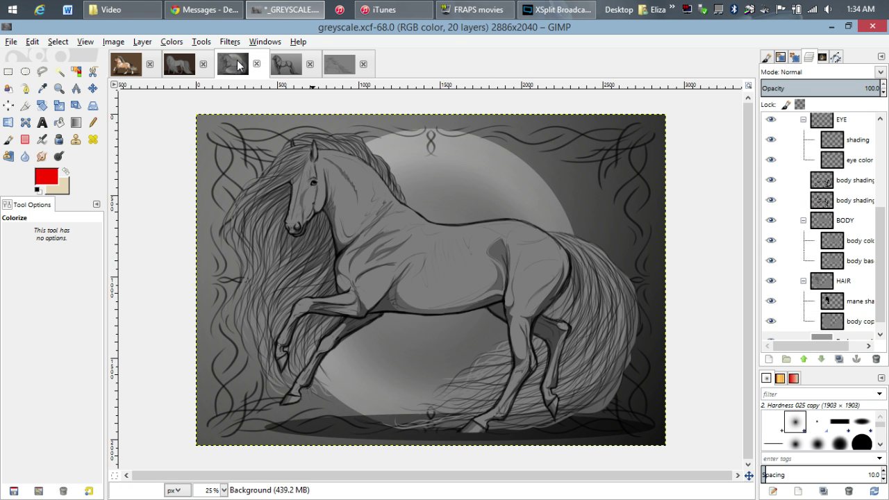
{"action": "left_click", "coordinate": [177, 66]}
{"action": "left_click", "coordinate": [133, 70]}
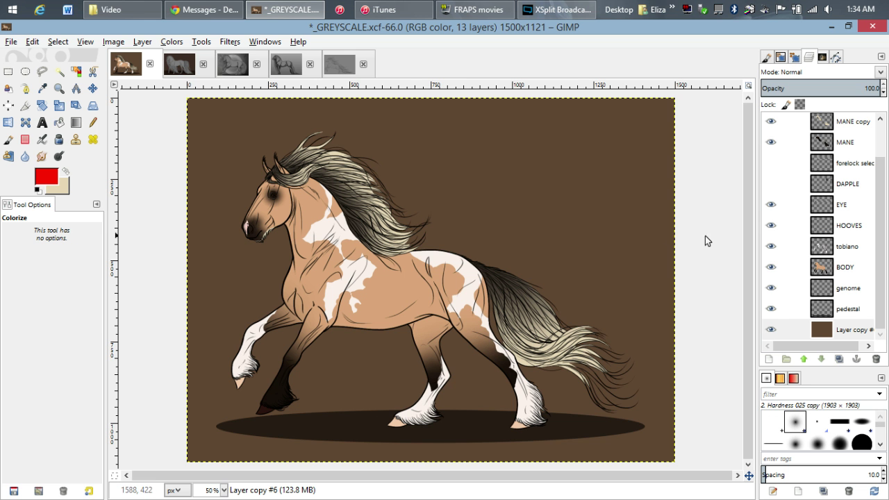
{"action": "left_click", "coordinate": [770, 330]}
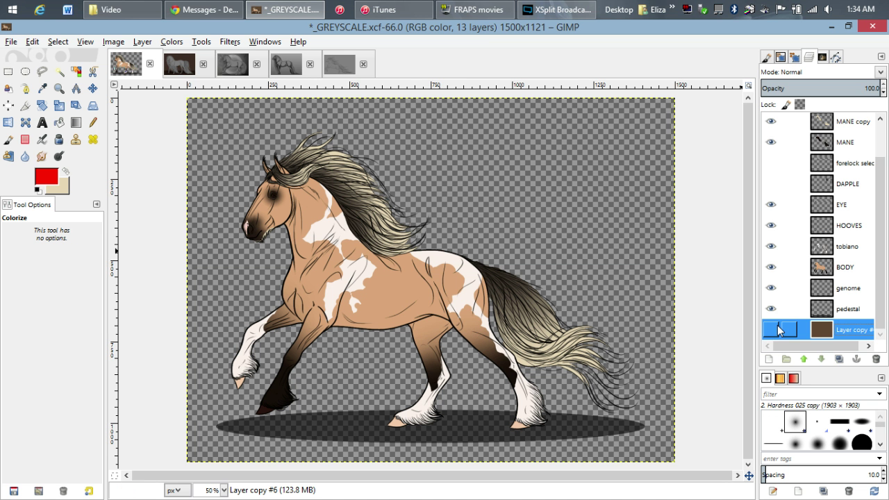
{"action": "left_click", "coordinate": [819, 267]}
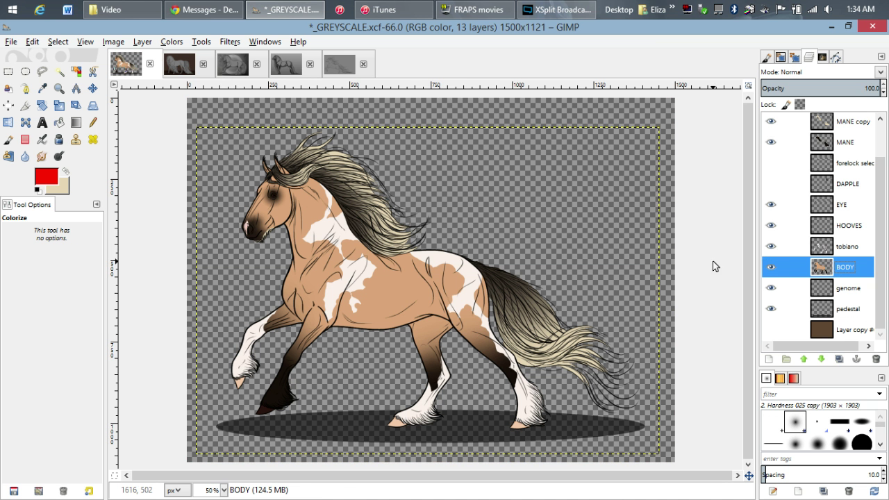
{"action": "key", "text": "ctrl+c"}
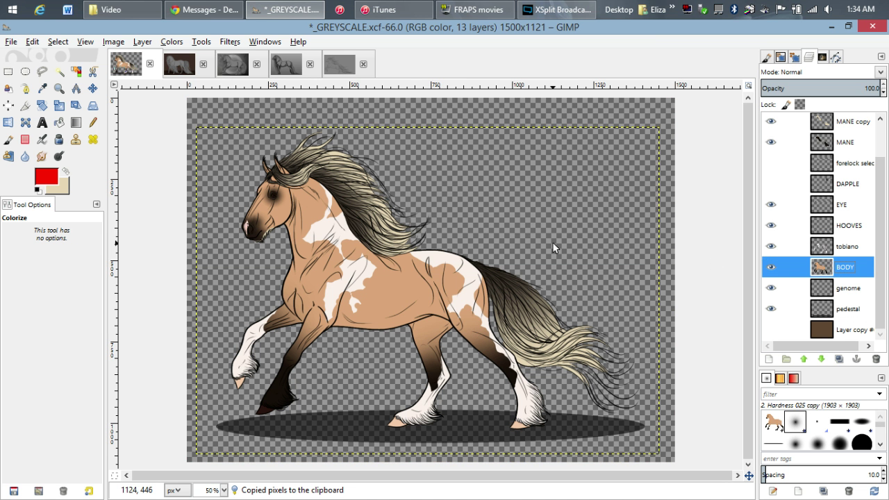
{"action": "left_click", "coordinate": [350, 69]}
{"action": "key", "text": "ctrl+v"}
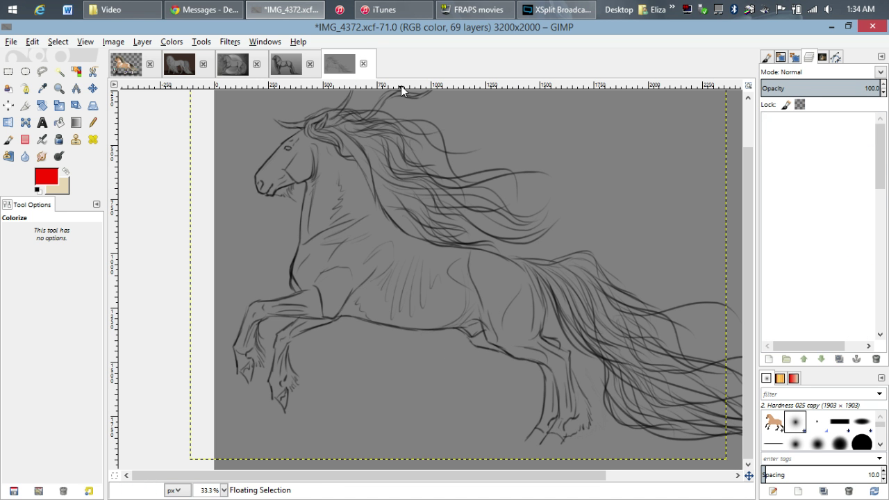
{"action": "key", "text": "ctrl+shift+n"}
{"action": "key", "text": "ctrl+z"}
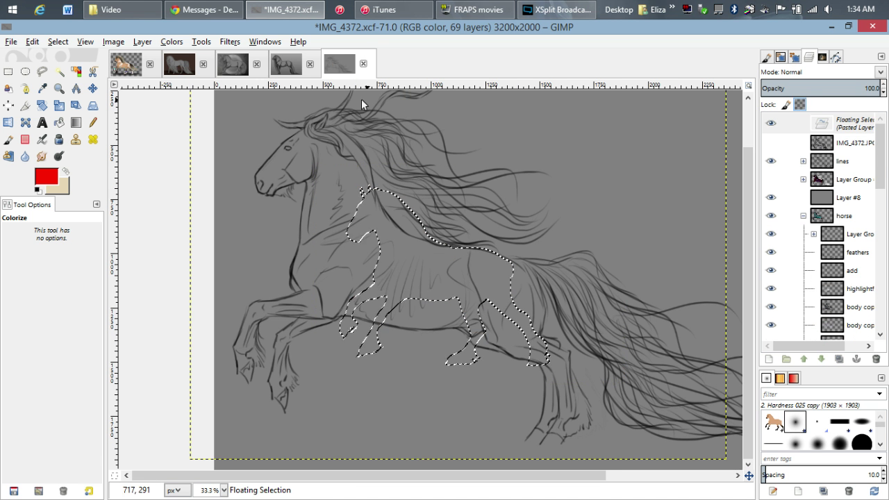
{"action": "key", "text": "ctrl+z"}
Paste a merged copy of the visible tobiano horse into the IMG_4372 drawing as a new layer, and undo the paste.
{"action": "key", "text": "alt+1"}
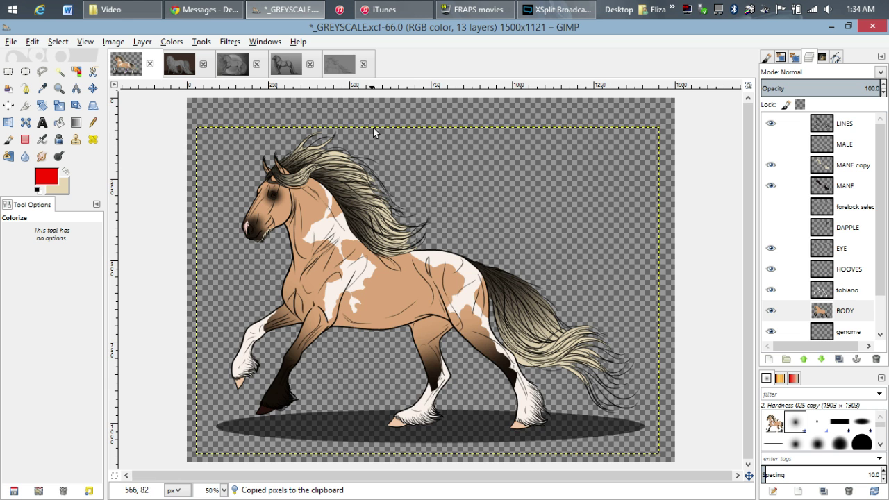
{"action": "left_click", "coordinate": [347, 72]}
{"action": "key", "text": "ctrl+v"}
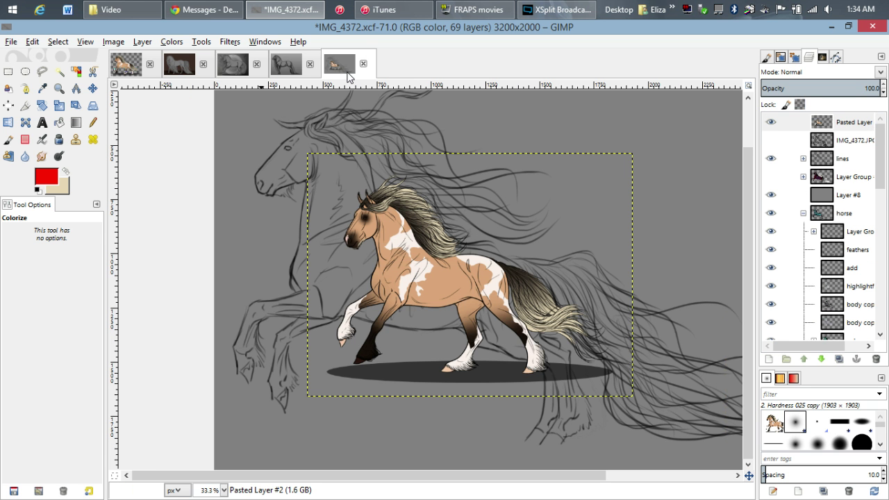
{"action": "key", "text": "ctrl+v"}
{"action": "key", "text": "ctrl+z"}
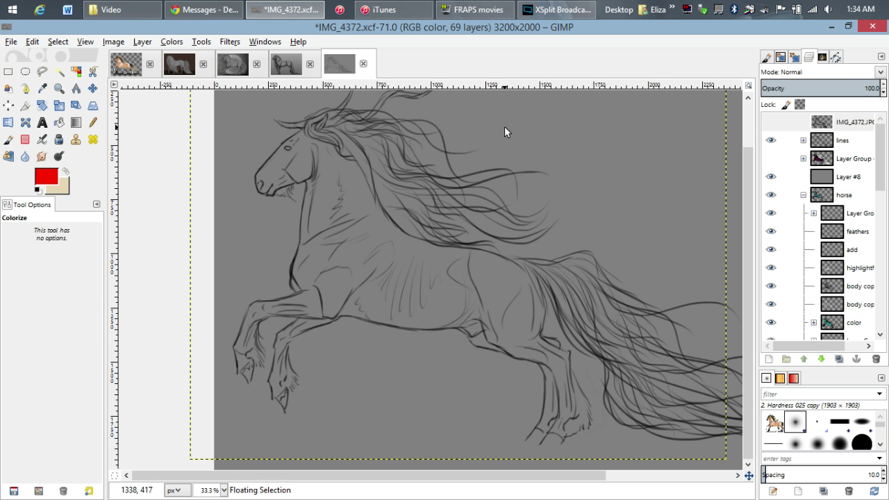
Look through the other open horse drawings, show the merge shading layer in the standing horse's COLOR group, and return to the tobiano horse.
{"action": "left_click", "coordinate": [126, 62]}
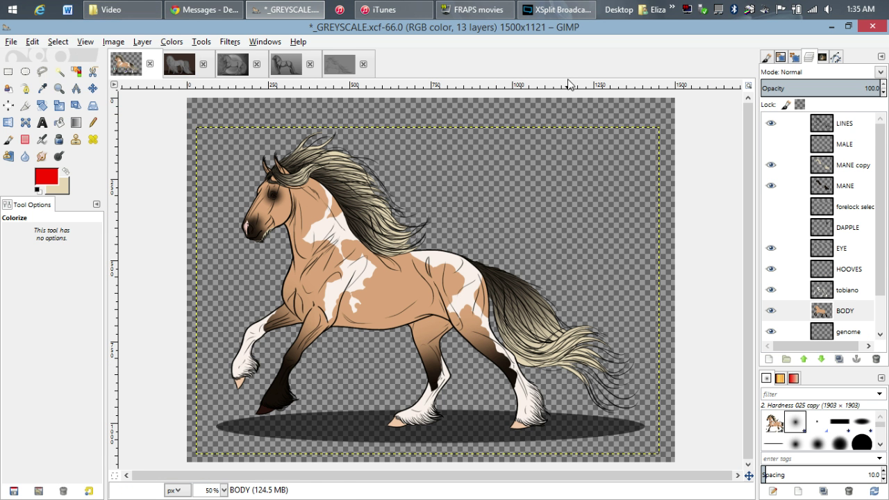
{"action": "left_click", "coordinate": [189, 63]}
{"action": "left_click", "coordinate": [226, 66]}
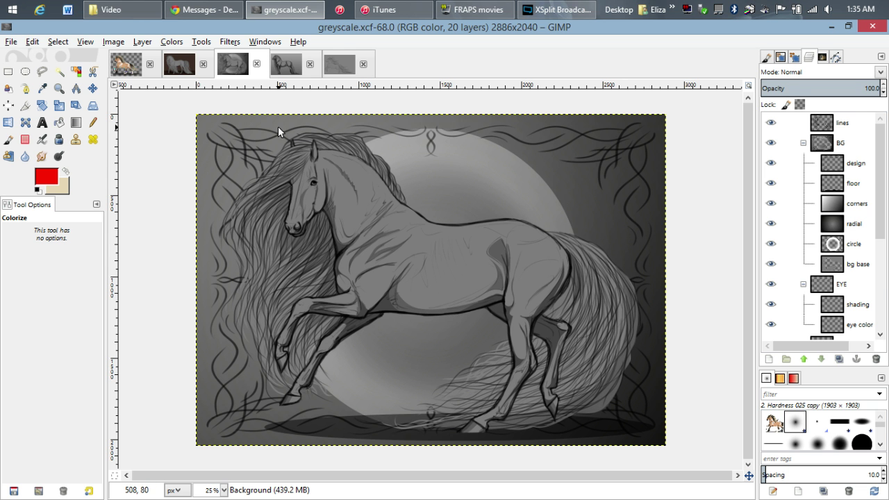
{"action": "left_click", "coordinate": [286, 64]}
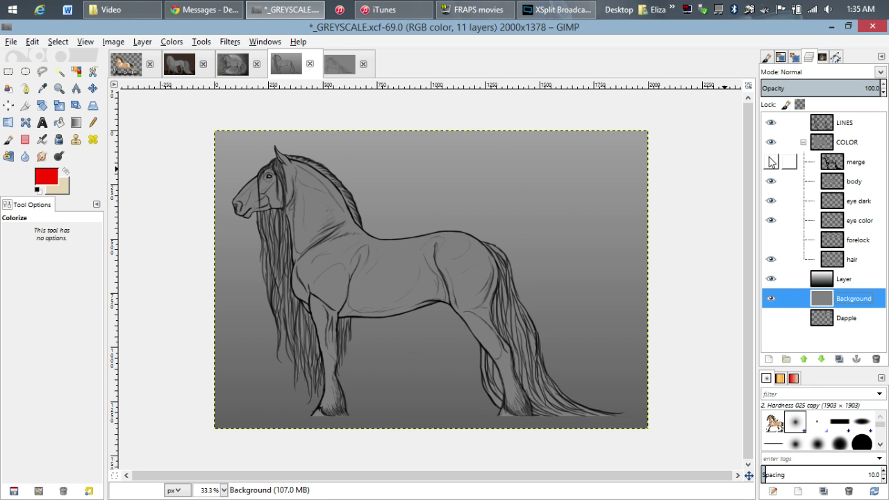
{"action": "left_click", "coordinate": [770, 161]}
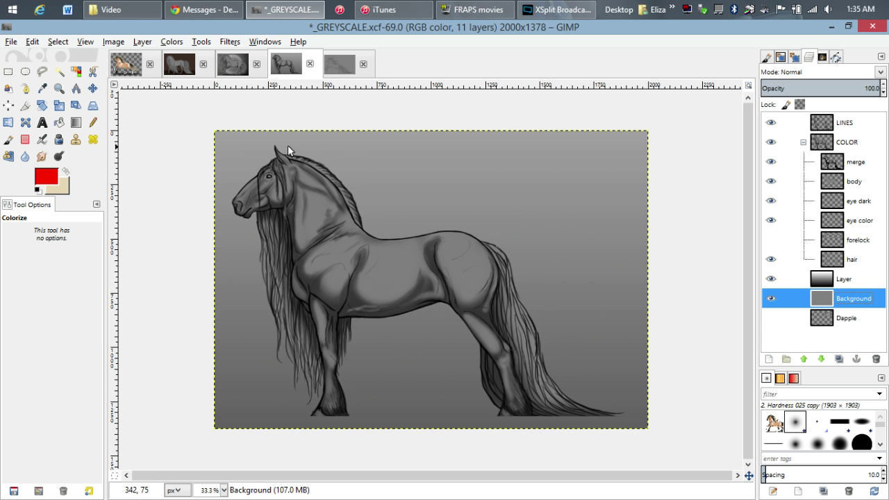
{"action": "left_click", "coordinate": [127, 70]}
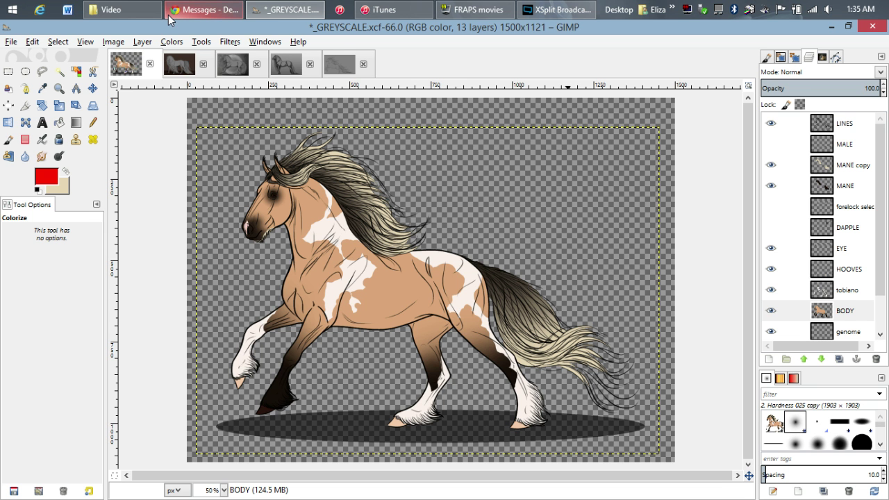
{"action": "mouse_move", "coordinate": [168, 14]}
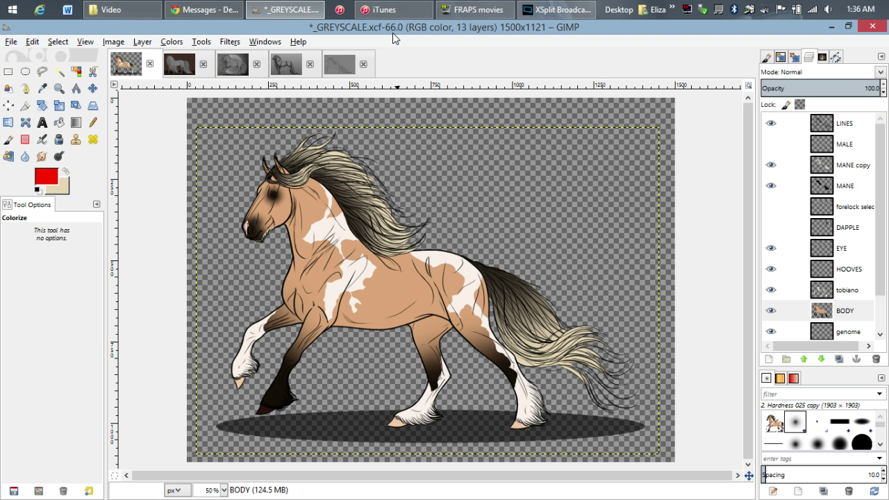
{"action": "left_click", "coordinate": [474, 8]}
{"action": "left_click", "coordinate": [474, 7]}
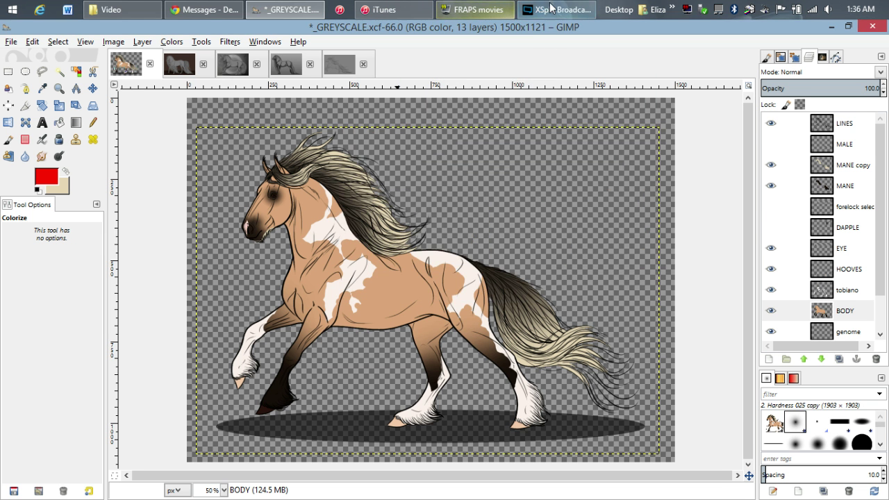
{"action": "left_click", "coordinate": [553, 8]}
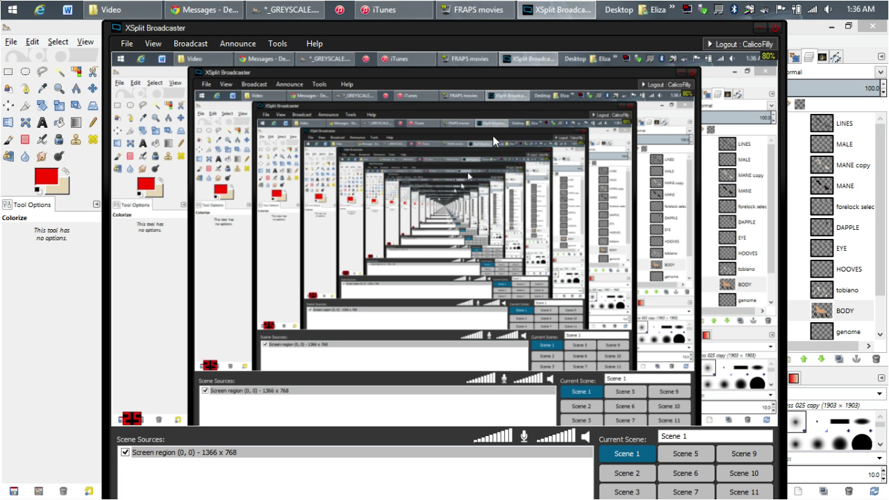
{"action": "left_click", "coordinate": [476, 10]}
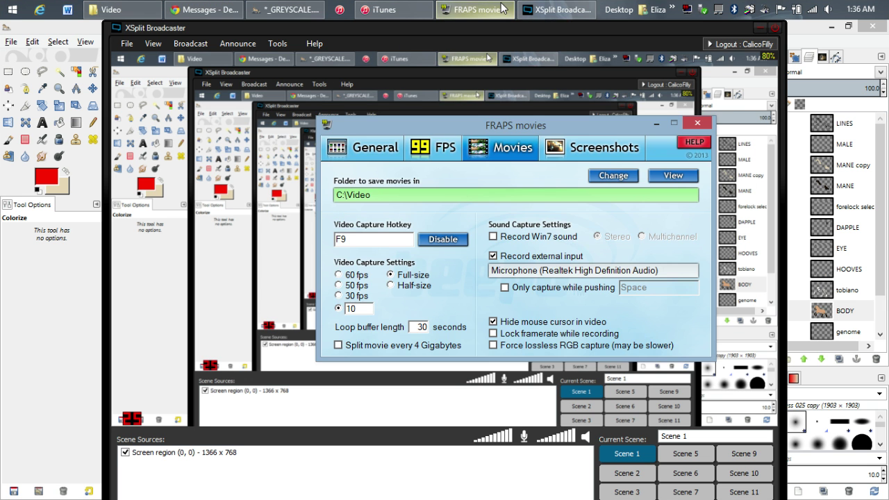
{"action": "left_click", "coordinate": [288, 9]}
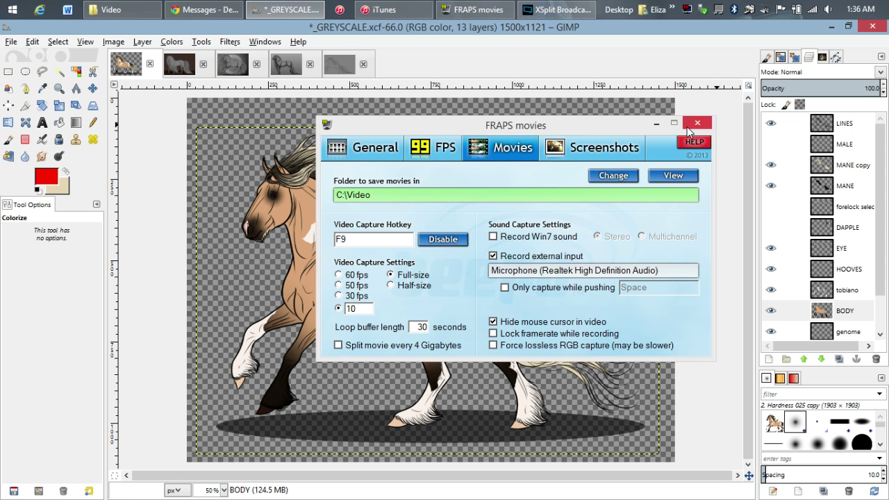
{"action": "left_click", "coordinate": [658, 123]}
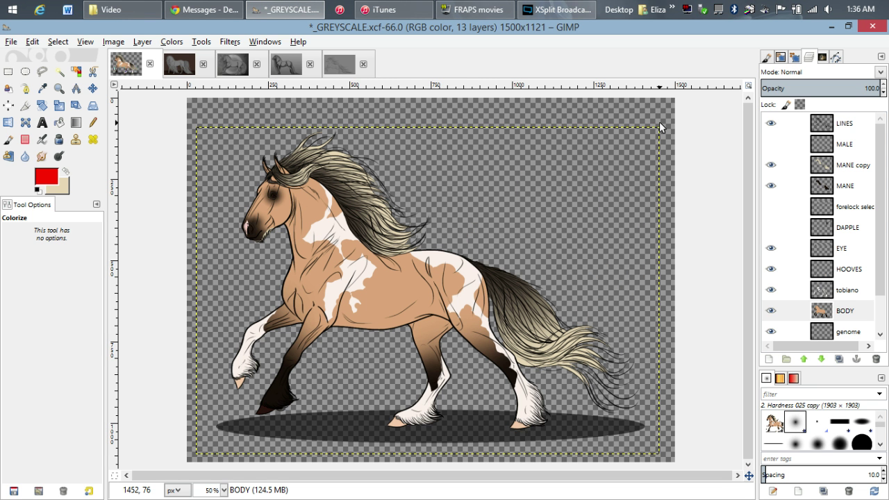